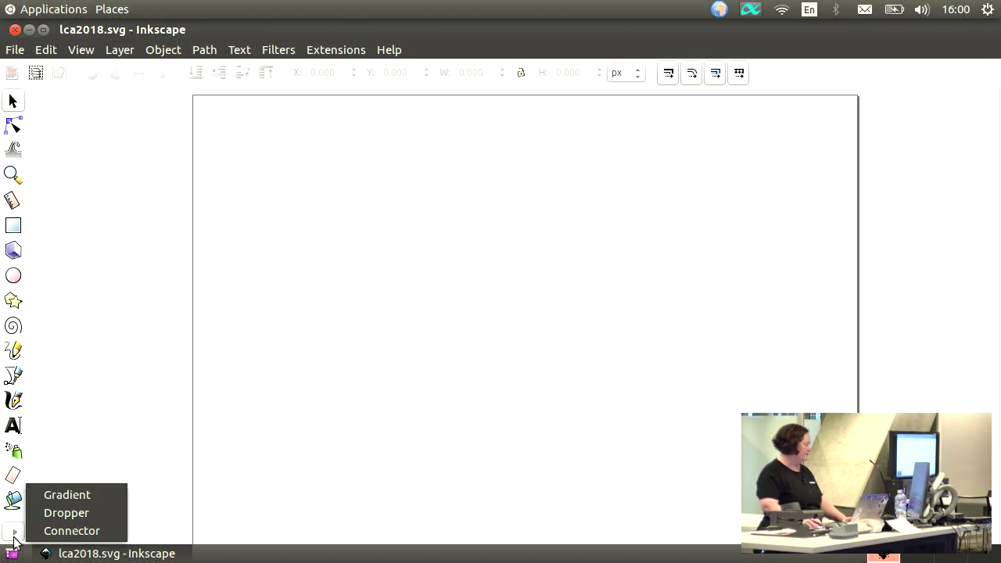
Look through the options of the Node, Tweak, Zoom, Measure and 3D Box tools, and return to the Selector.
click(135, 405)
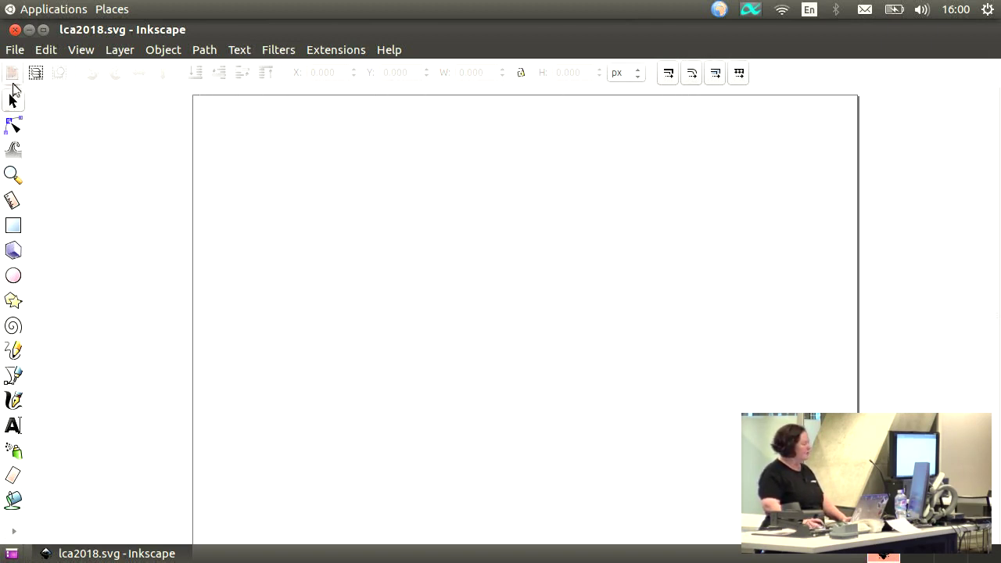
click(12, 127)
click(14, 151)
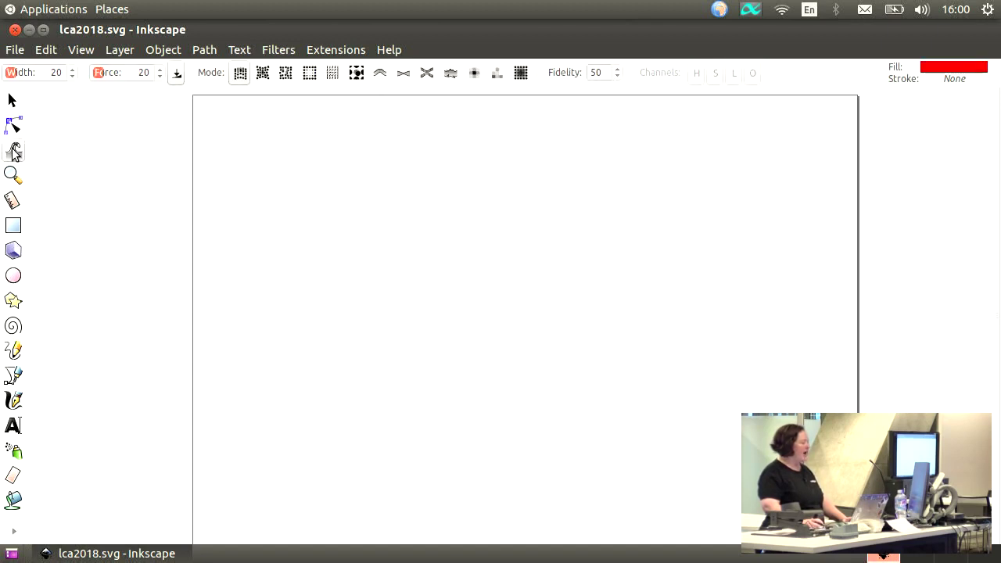
click(12, 180)
click(10, 205)
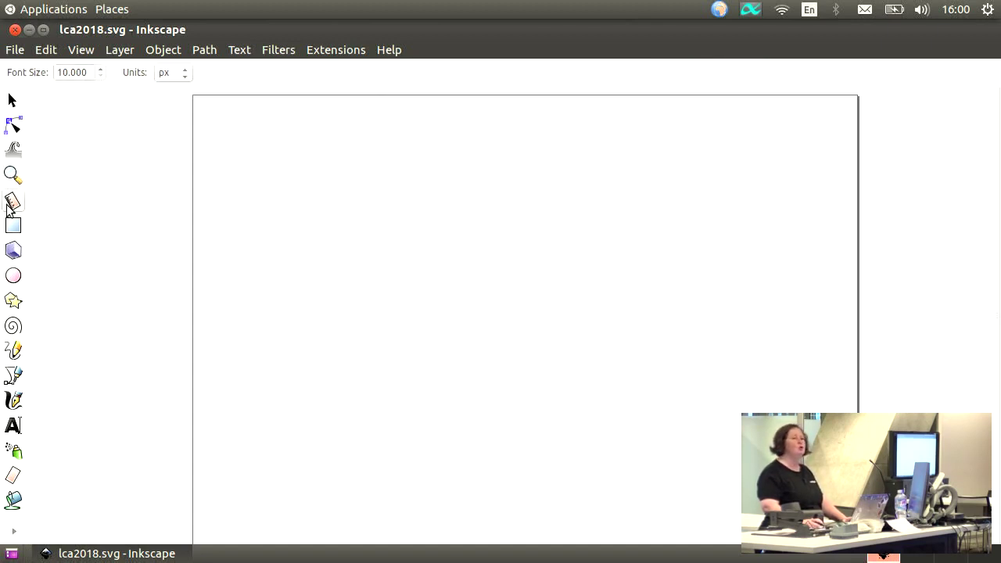
click(14, 250)
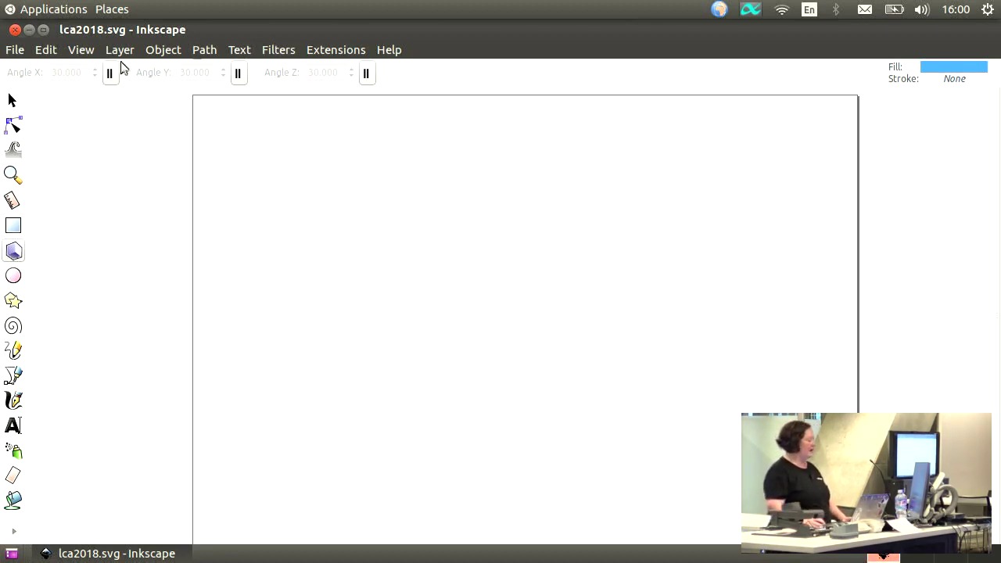
click(12, 103)
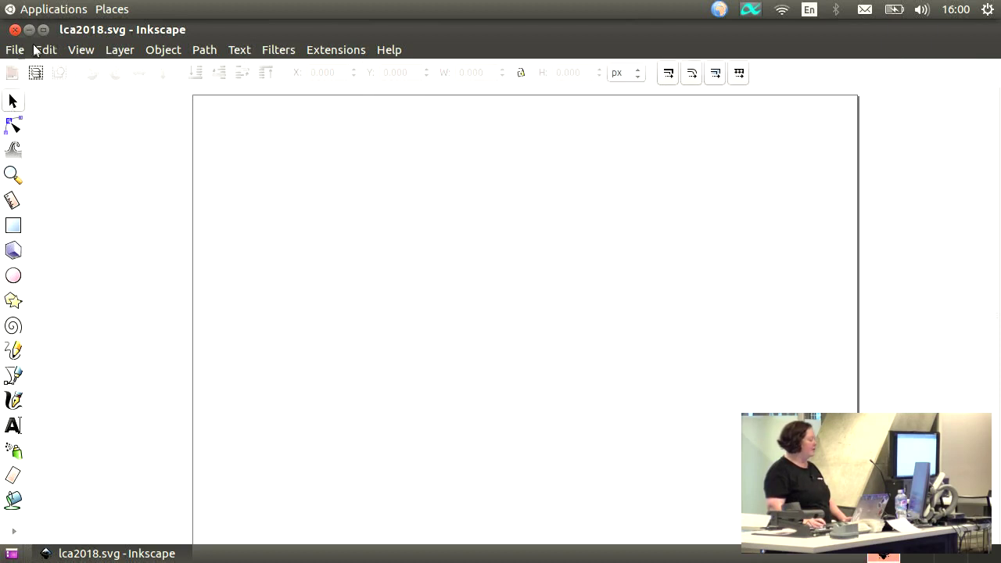
Hide the Tool Controls Bar and show it again.
click(77, 48)
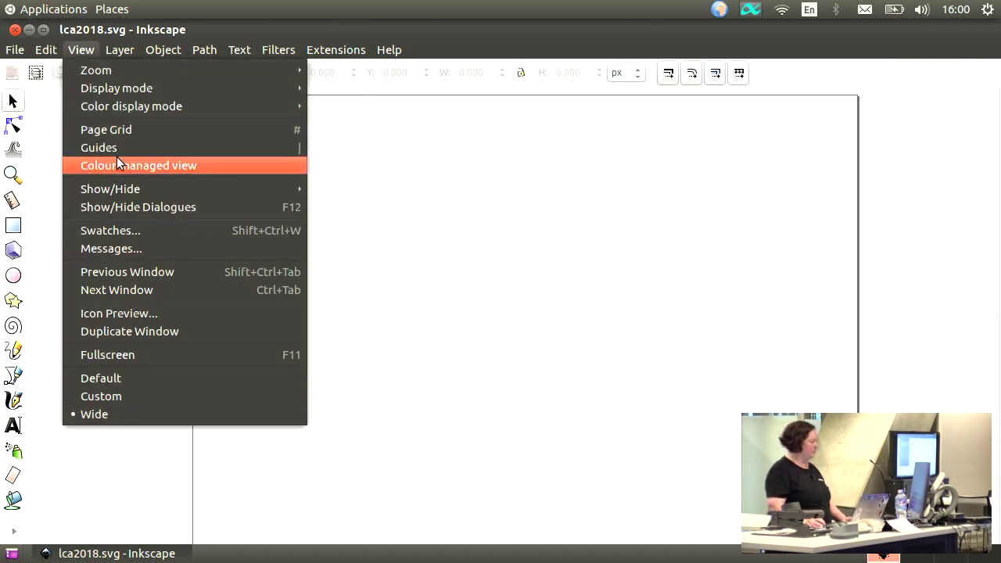
mouse_move(109, 187)
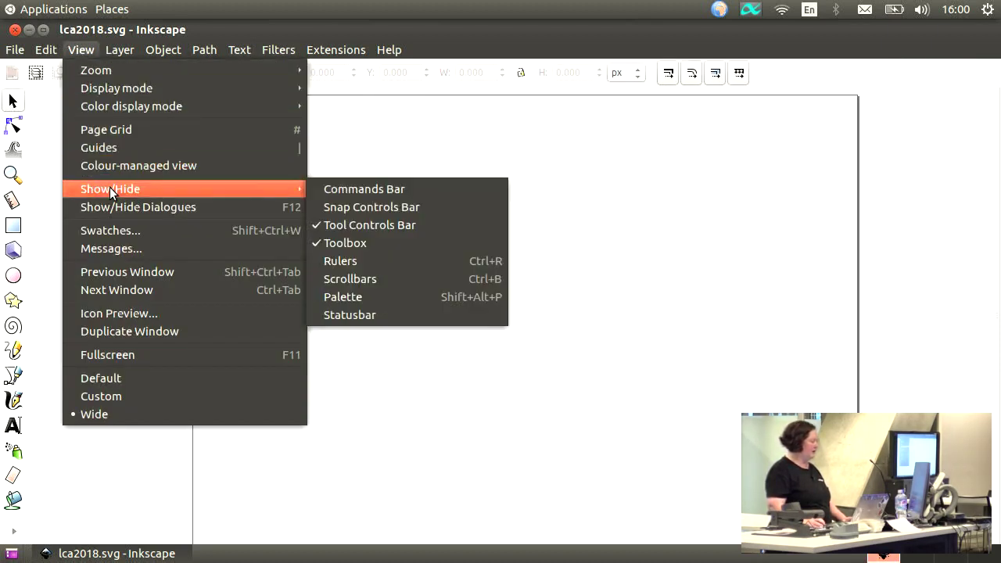
click(349, 228)
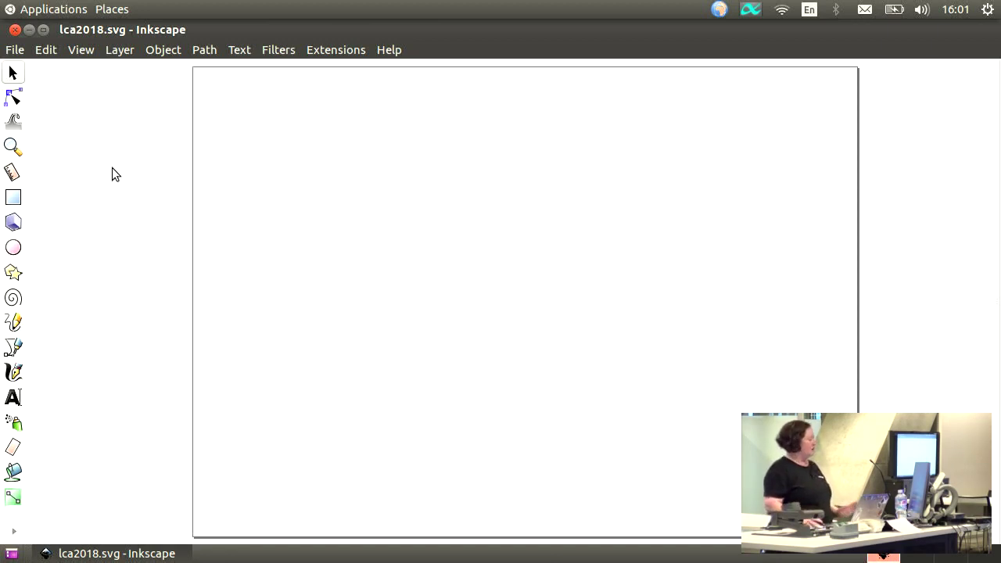
click(82, 49)
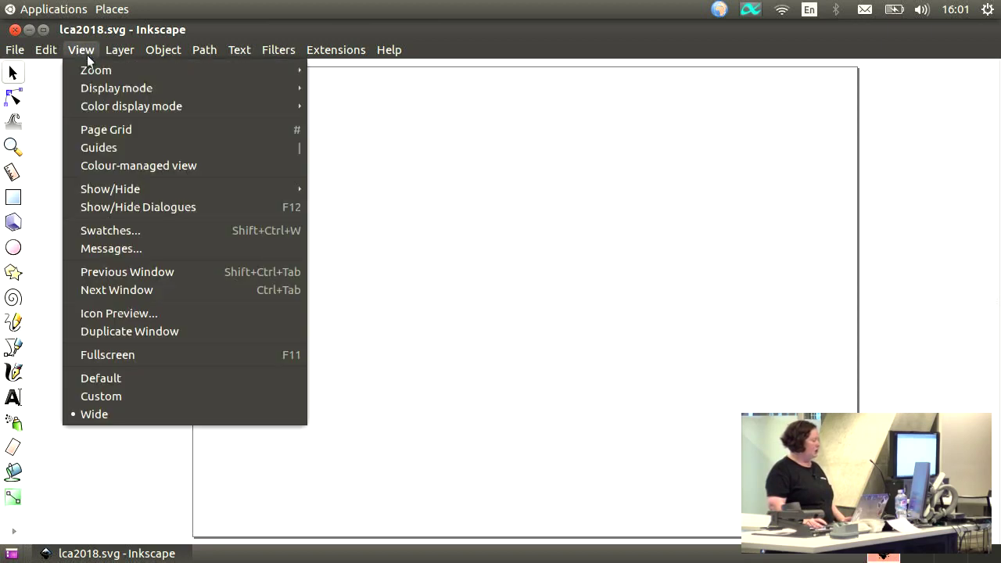
mouse_move(247, 182)
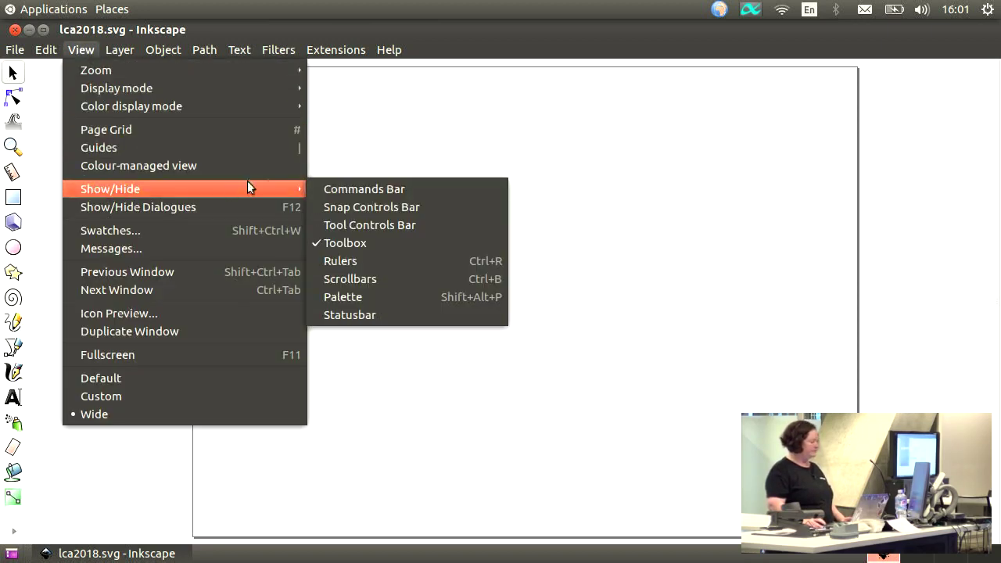
click(398, 225)
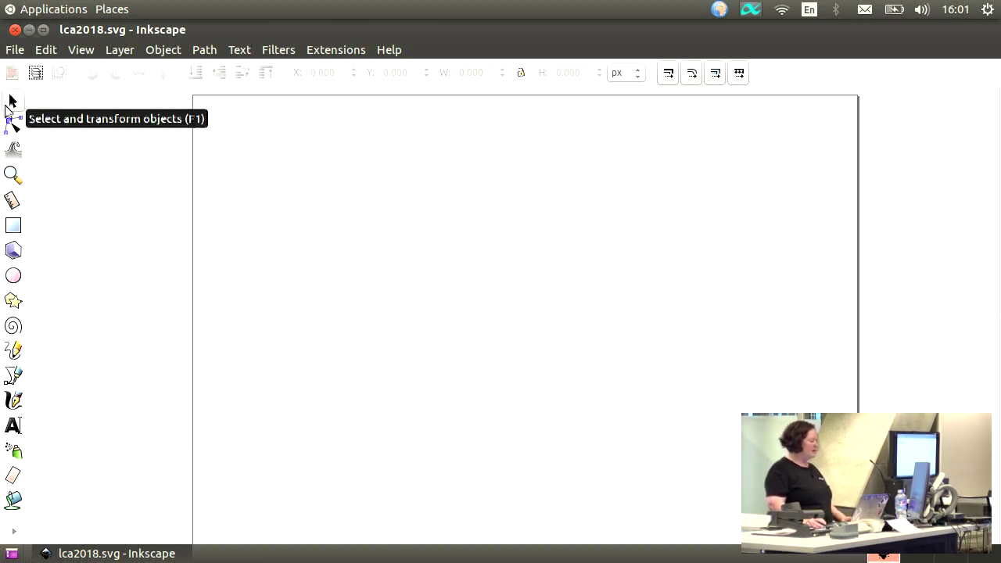
Examine the options of each tool in order from Node, Tweak, Zoom and Measure through the shape tools to Spiral.
click(15, 134)
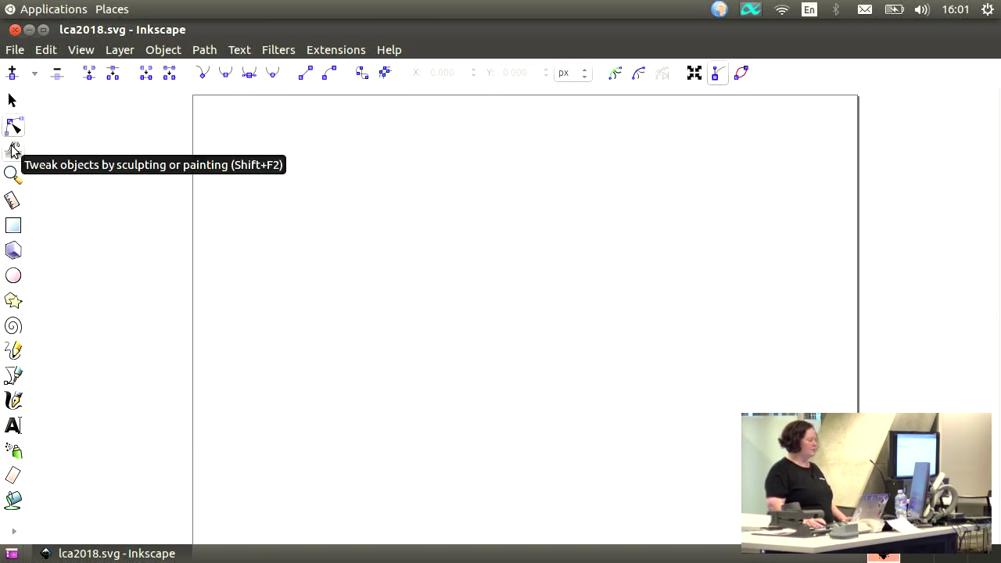
click(14, 151)
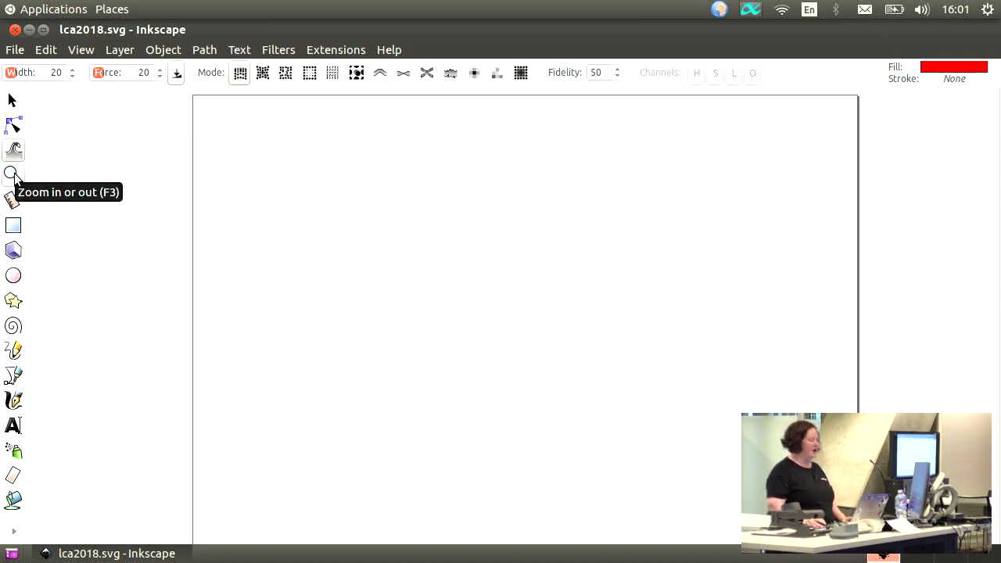
click(11, 175)
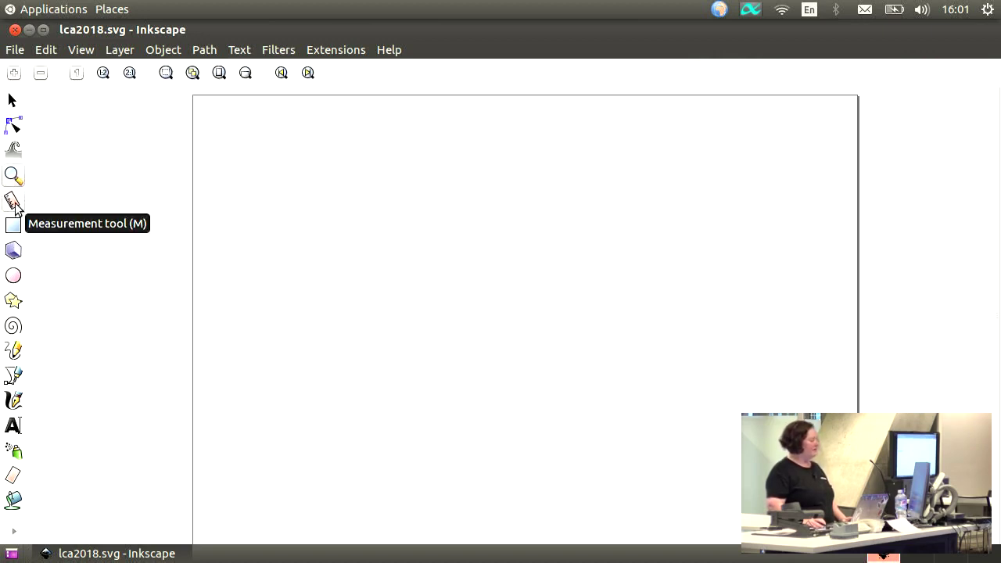
click(14, 205)
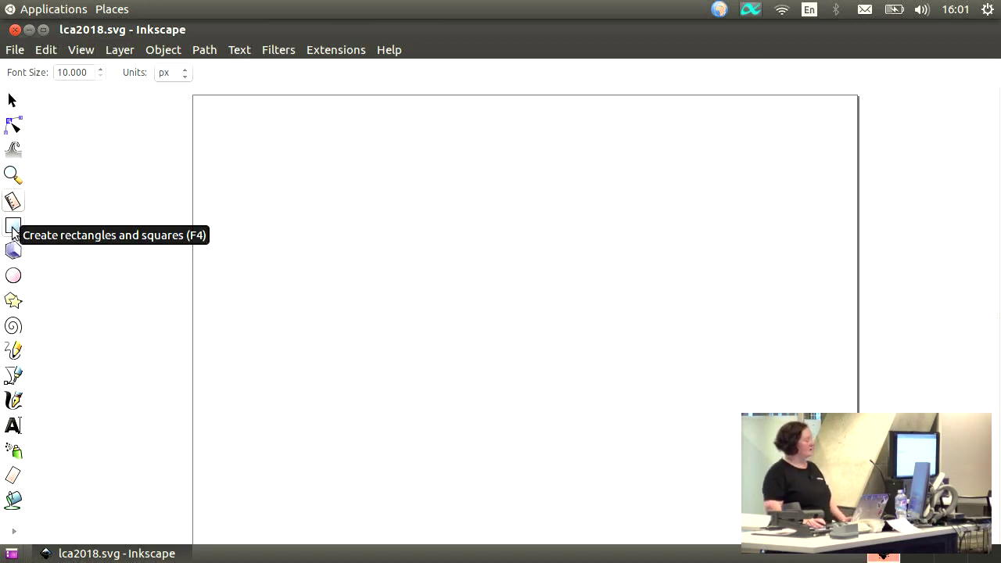
click(14, 226)
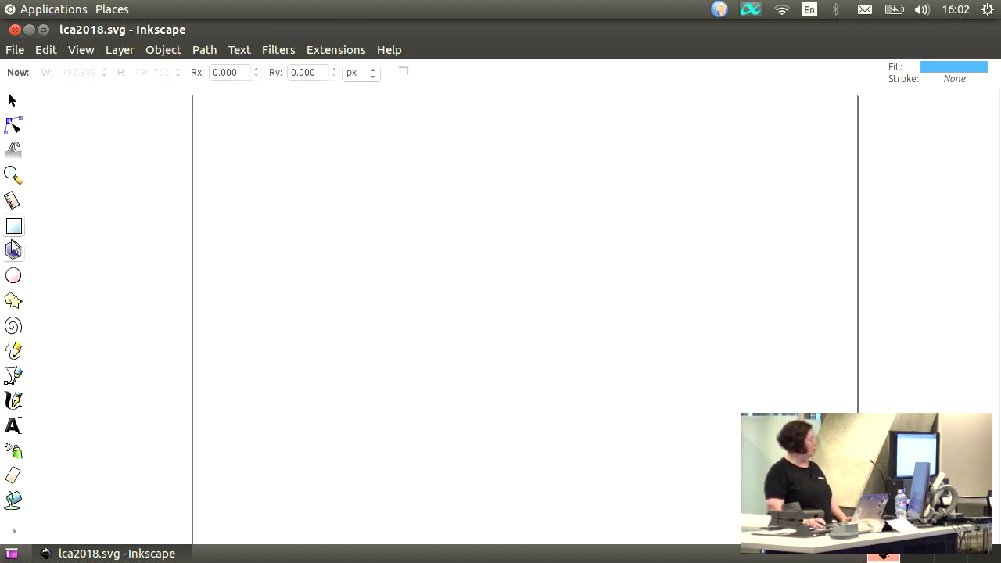
click(13, 250)
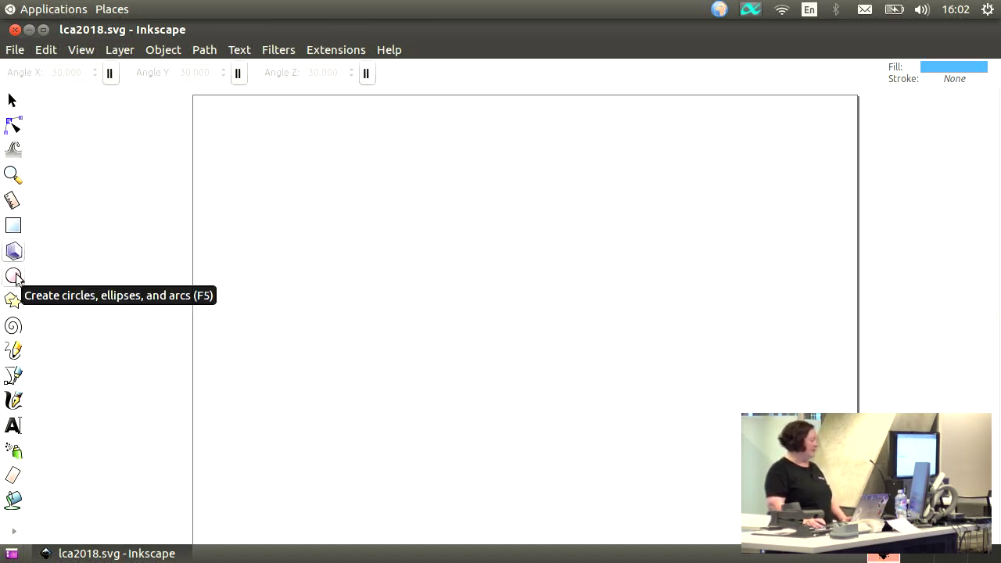
click(14, 277)
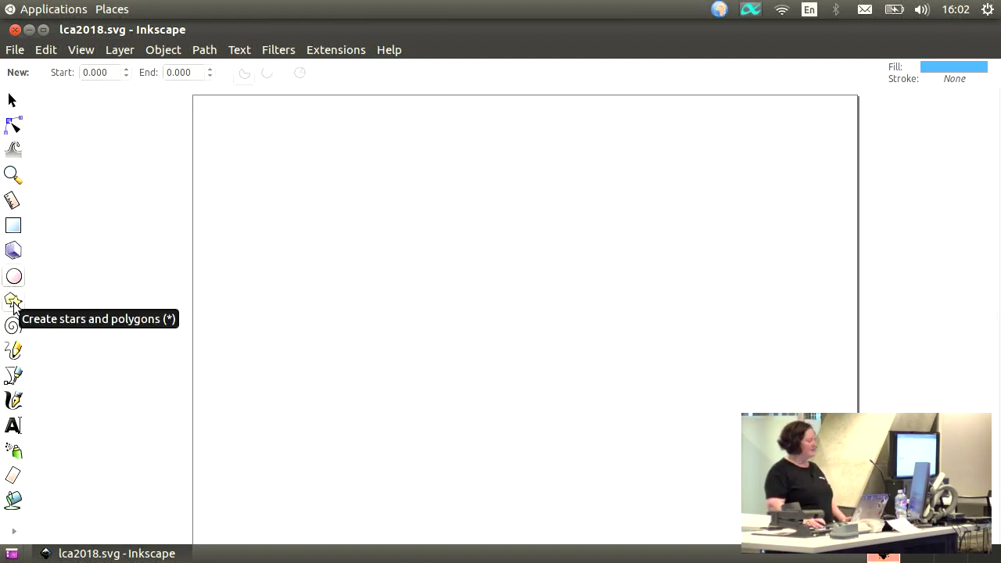
click(13, 303)
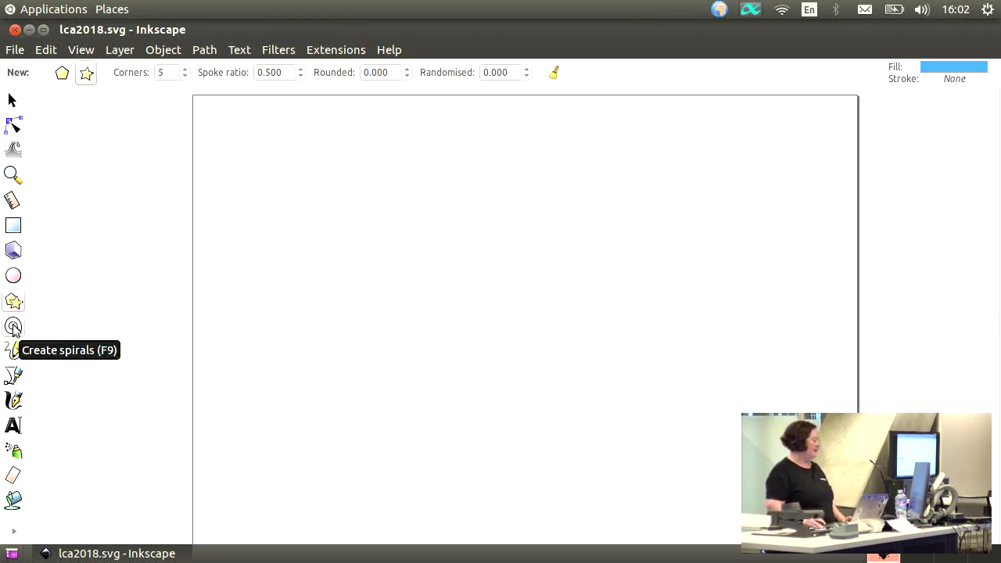
click(14, 327)
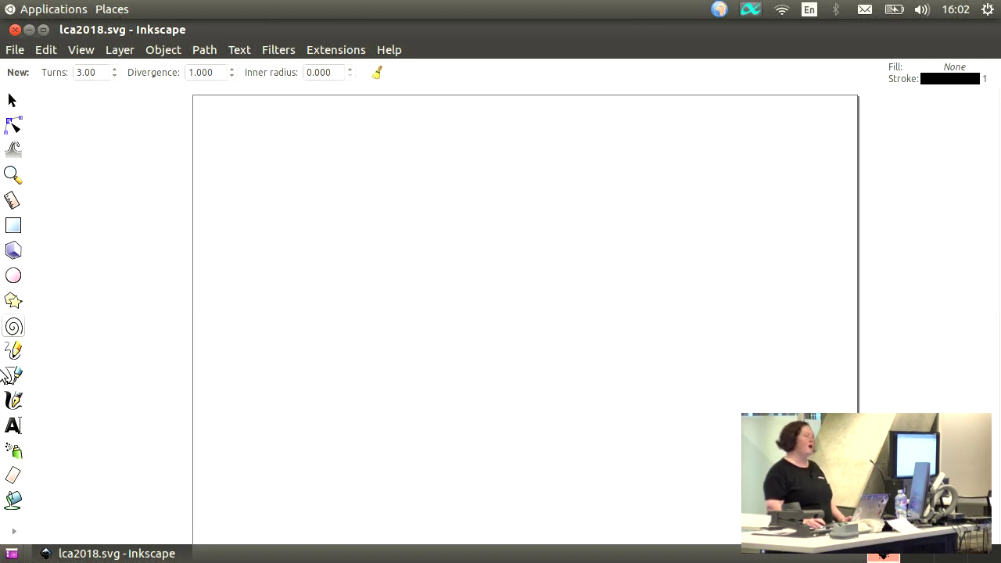
Examine the options of the Pencil, Bezier, Calligraphy, Text, Spray, Eraser and Paint Bucket tools, and view the remaining hidden tools.
click(16, 352)
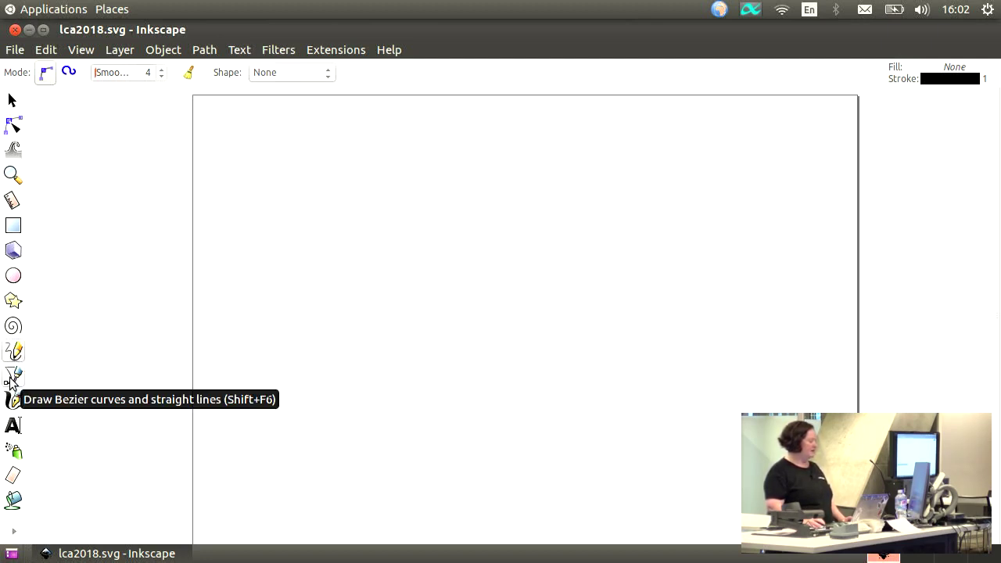
click(11, 381)
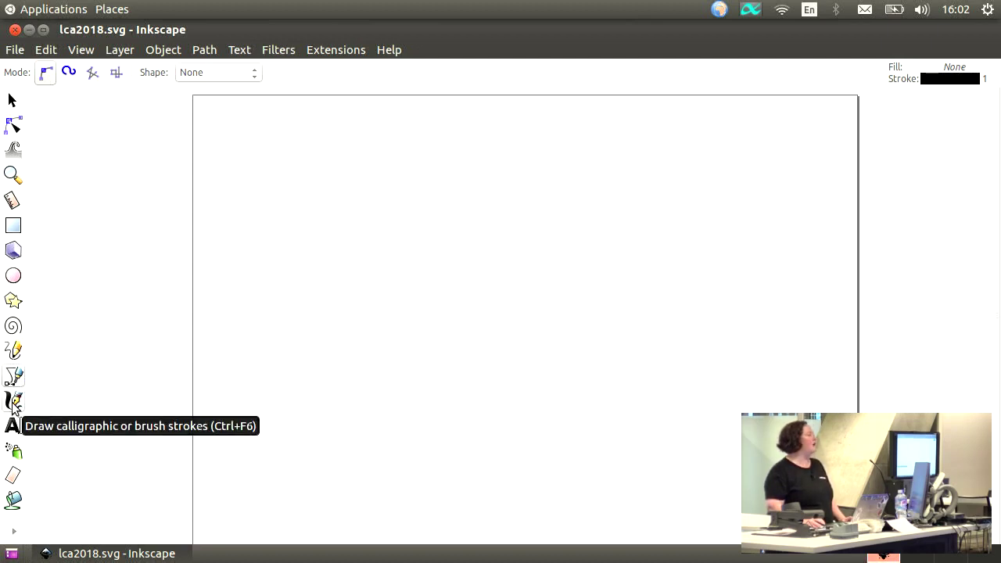
click(13, 402)
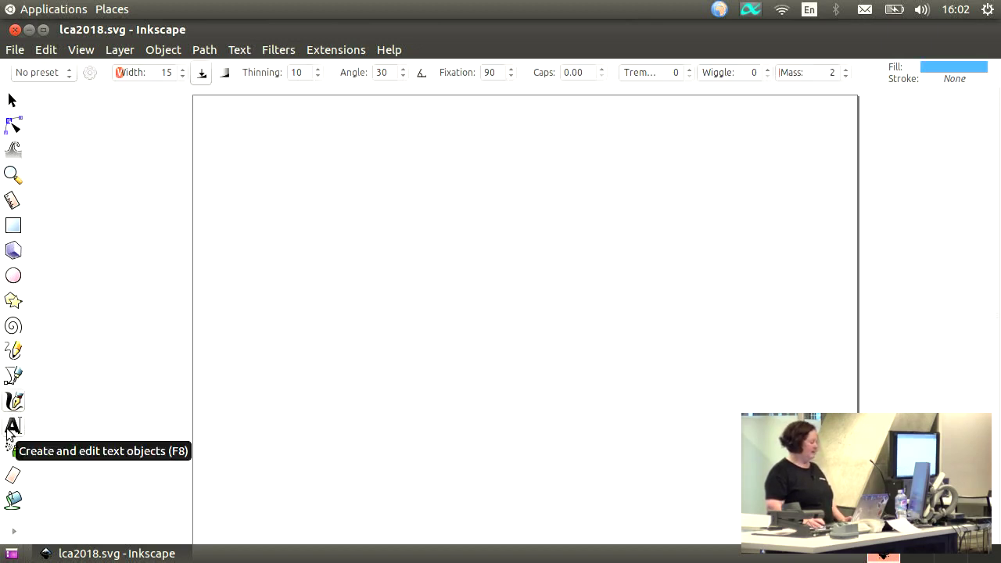
click(7, 432)
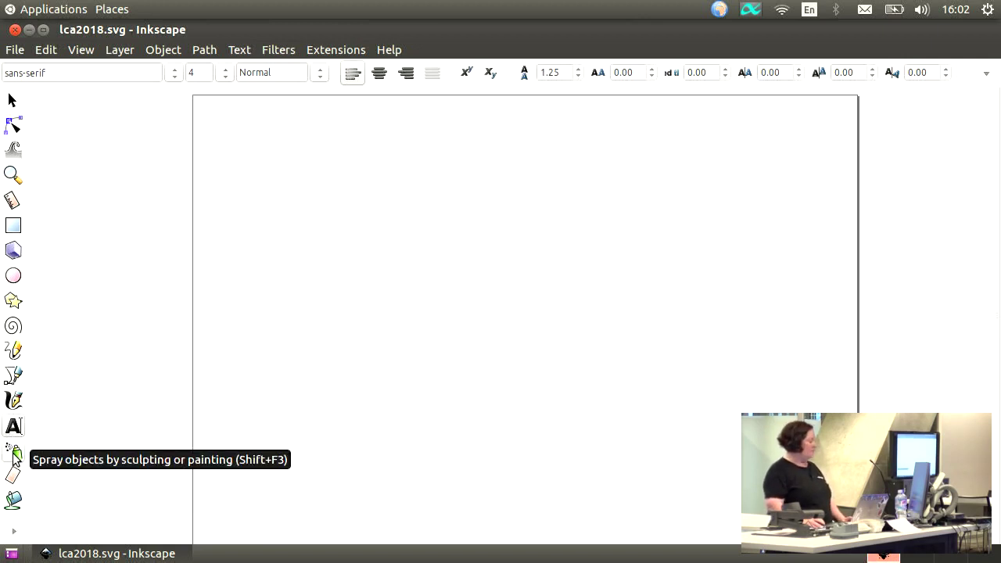
click(15, 454)
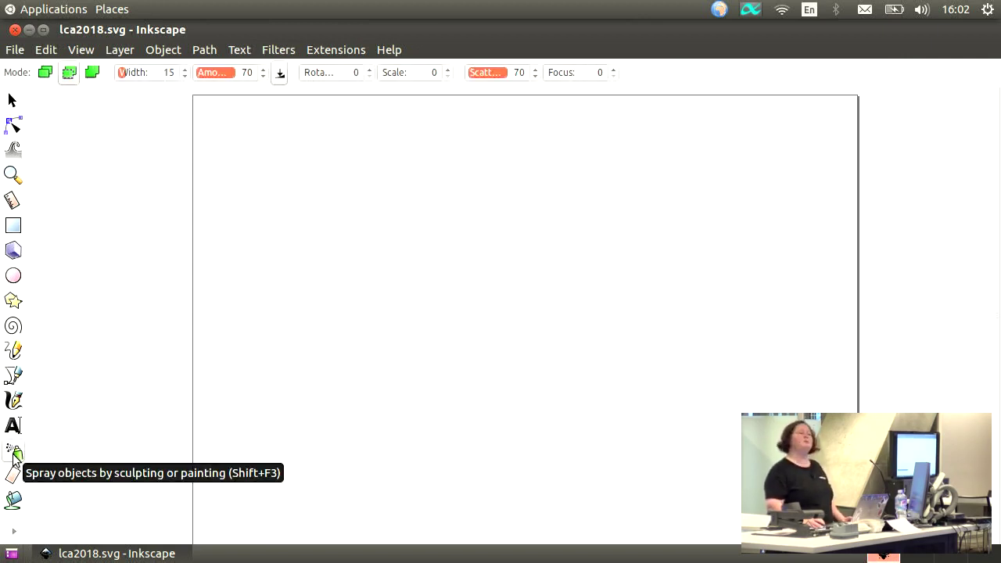
click(13, 477)
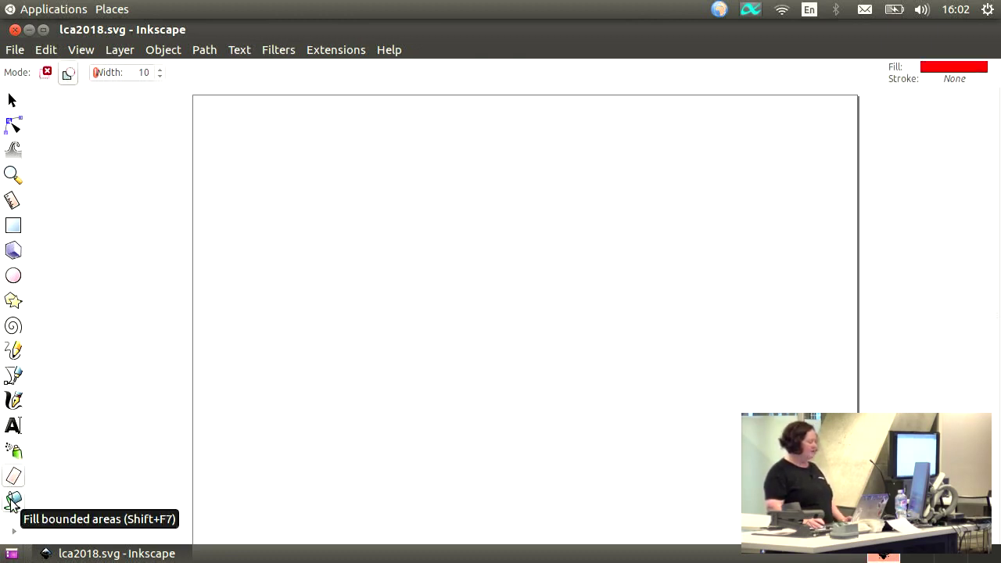
click(13, 501)
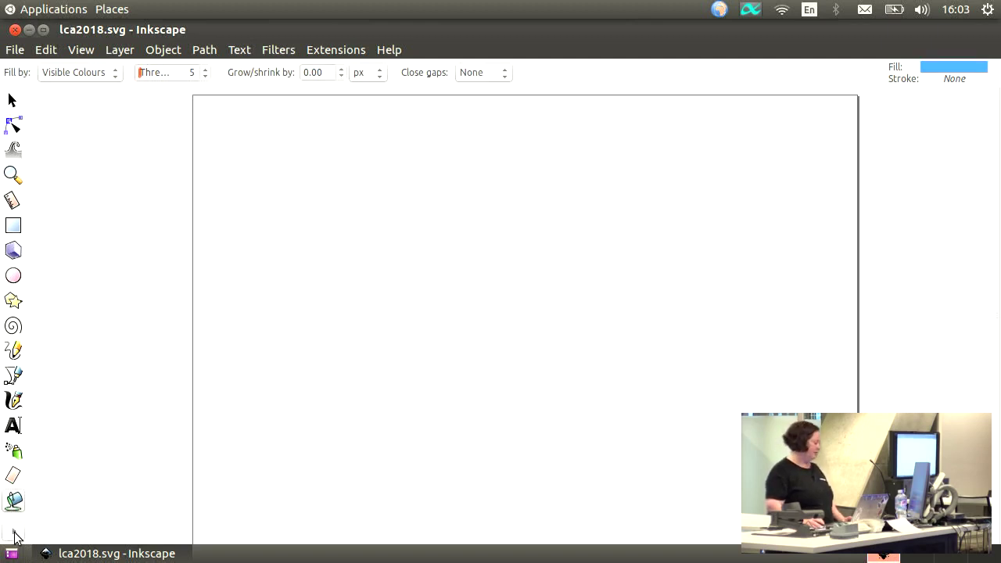
click(16, 535)
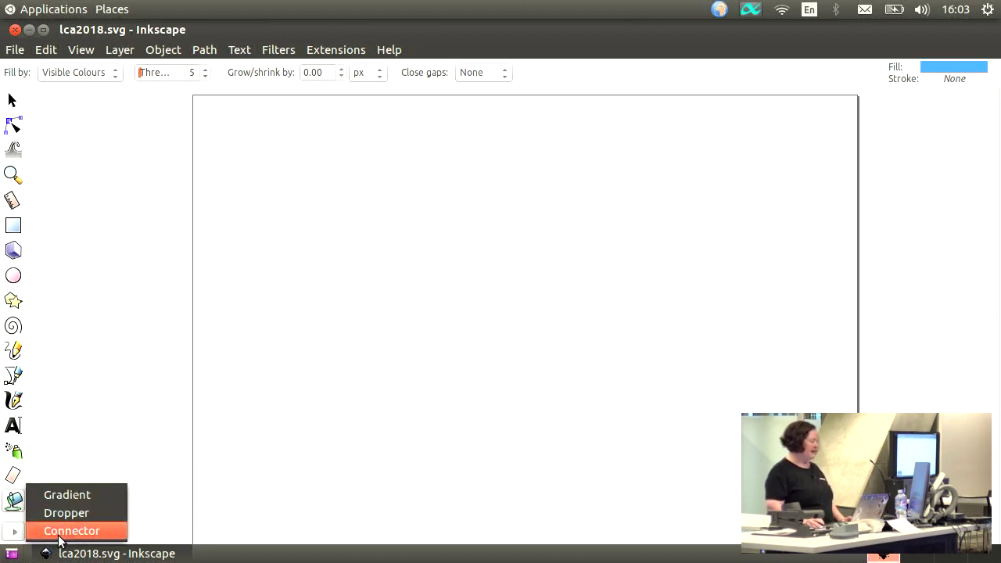
click(114, 394)
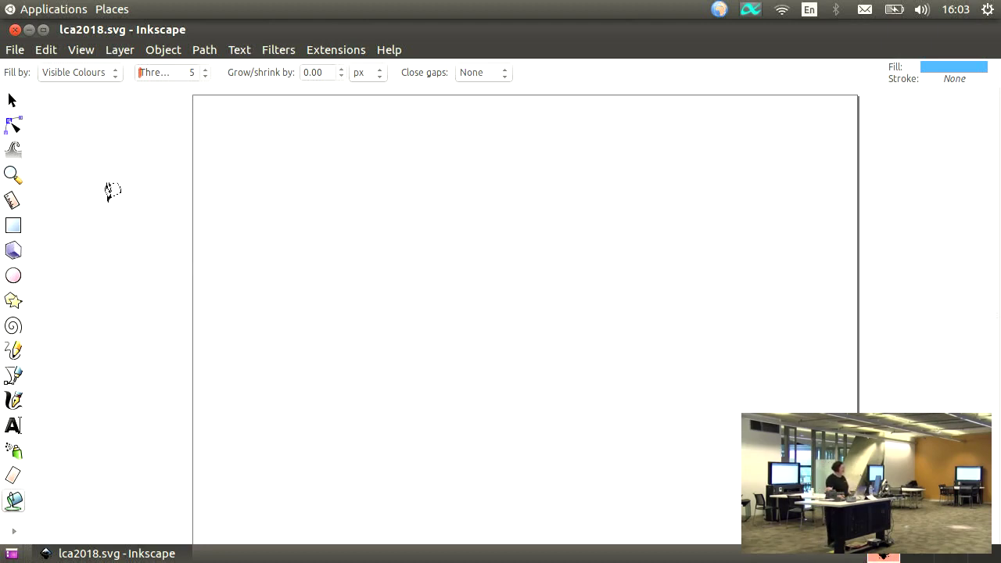
Draw a blue rectangle about 865 px wide and 522 px high, starting near the page's upper-left corner.
click(13, 227)
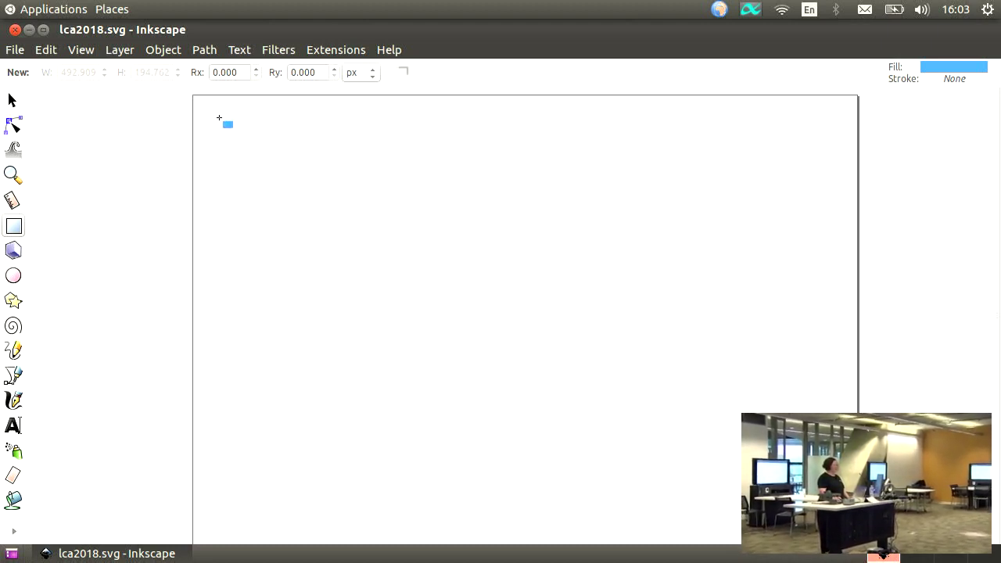
drag(219, 117, 766, 447)
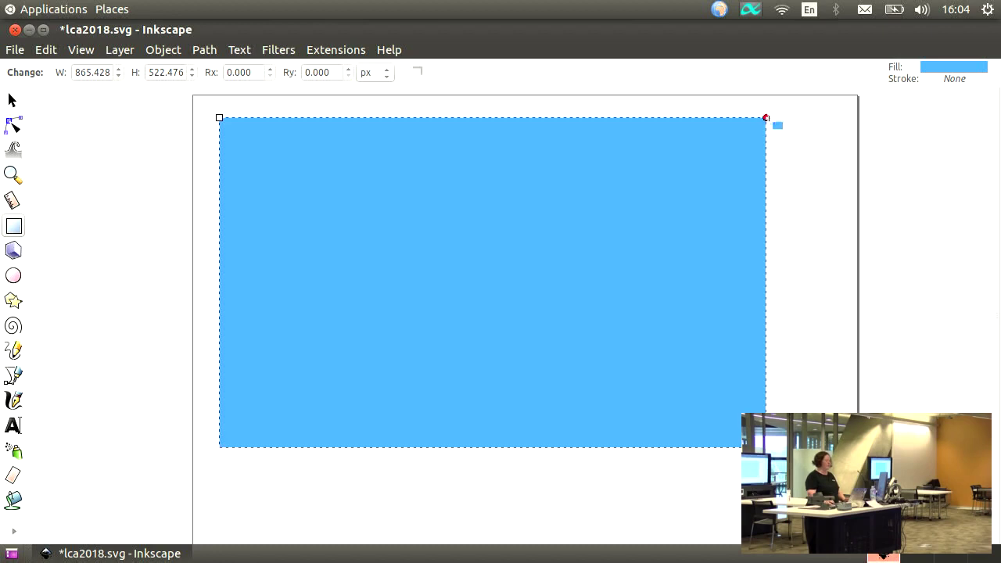
drag(766, 118, 774, 65)
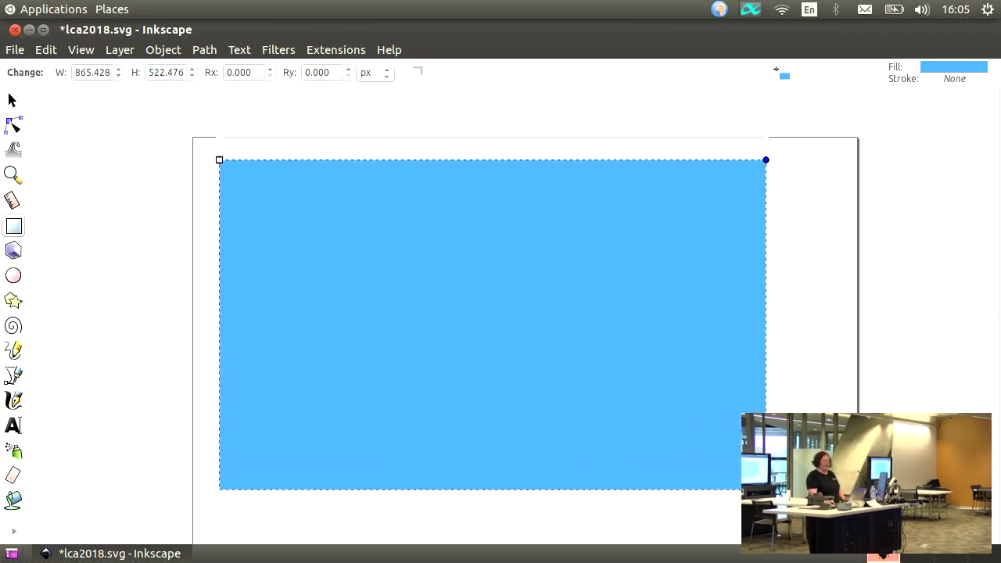
Resize the rectangle from its lower-right corner to about 657 × 511 px, and from its upper-left corner to about 1633 × 459 px.
scroll(811, 193, down, 3)
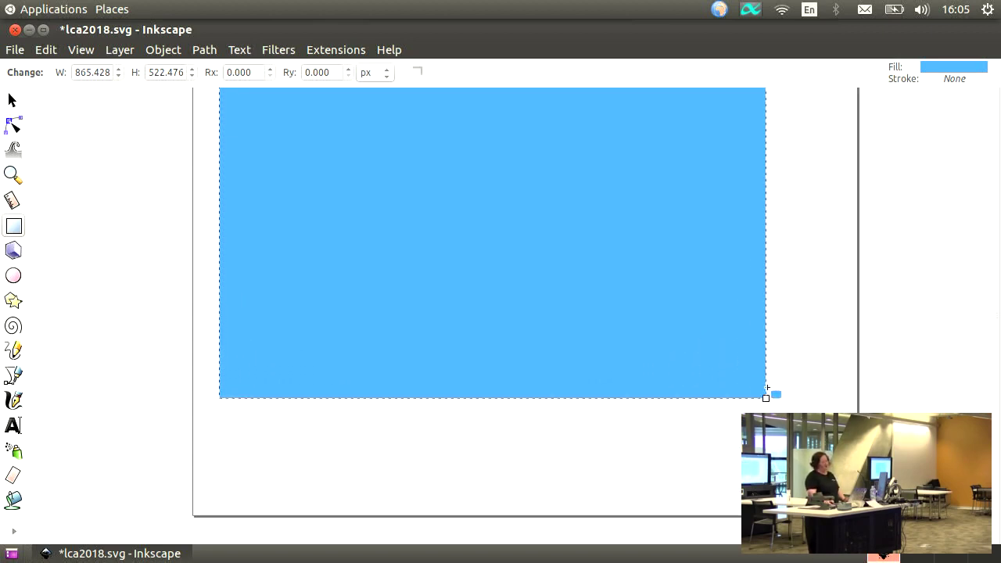
drag(764, 397, 634, 384)
scroll(388, 284, up, 5)
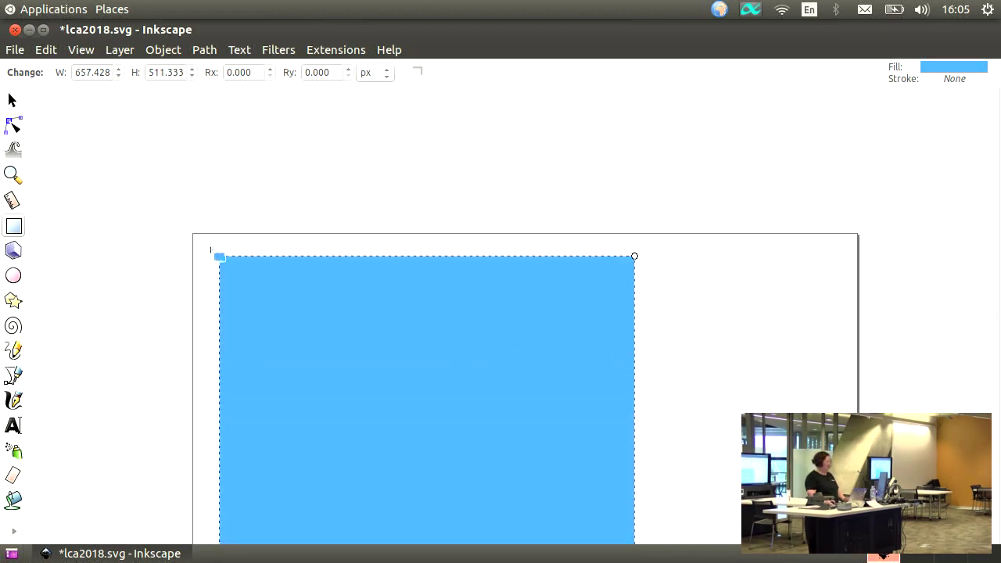
drag(219, 256, 235, 291)
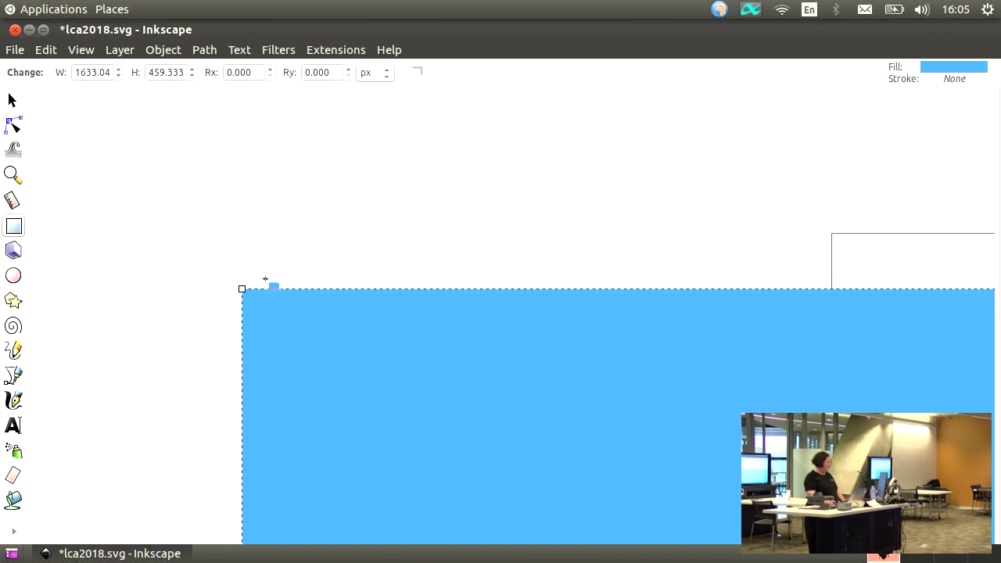
Delete the oversized blue rectangle and, with the whole page in view, draw a square about 151 px wide near the page's upper-left corner.
click(12, 100)
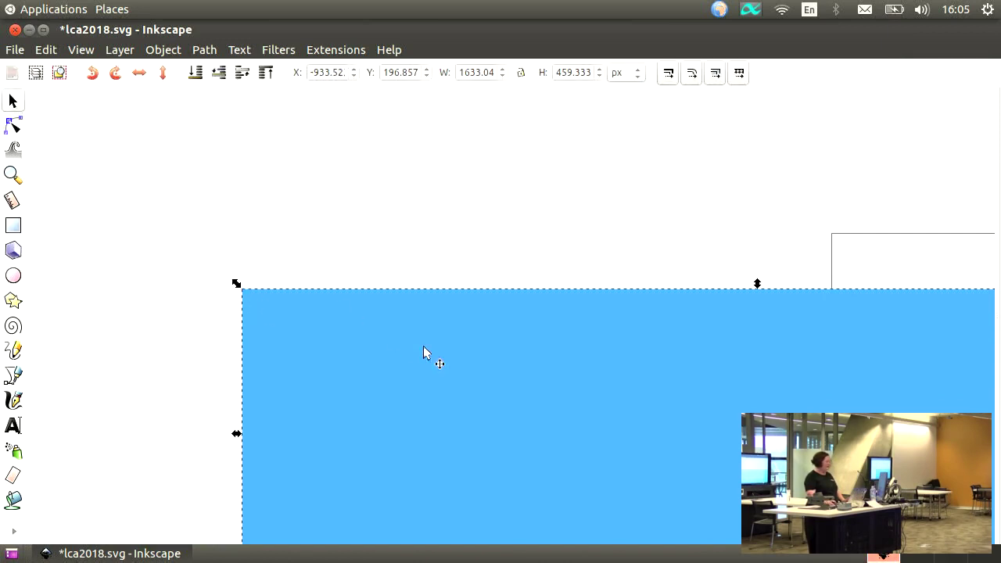
key(Delete)
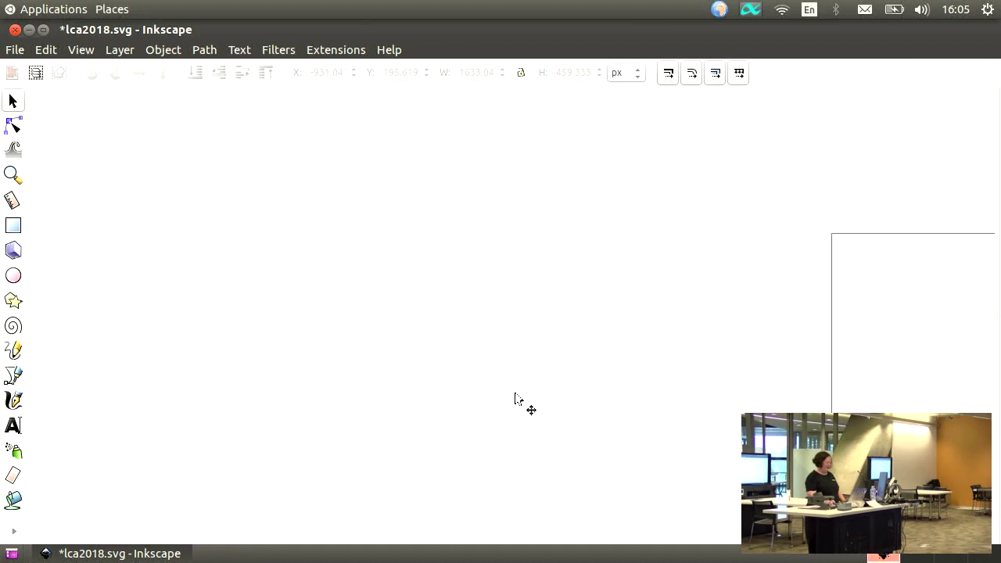
click(77, 50)
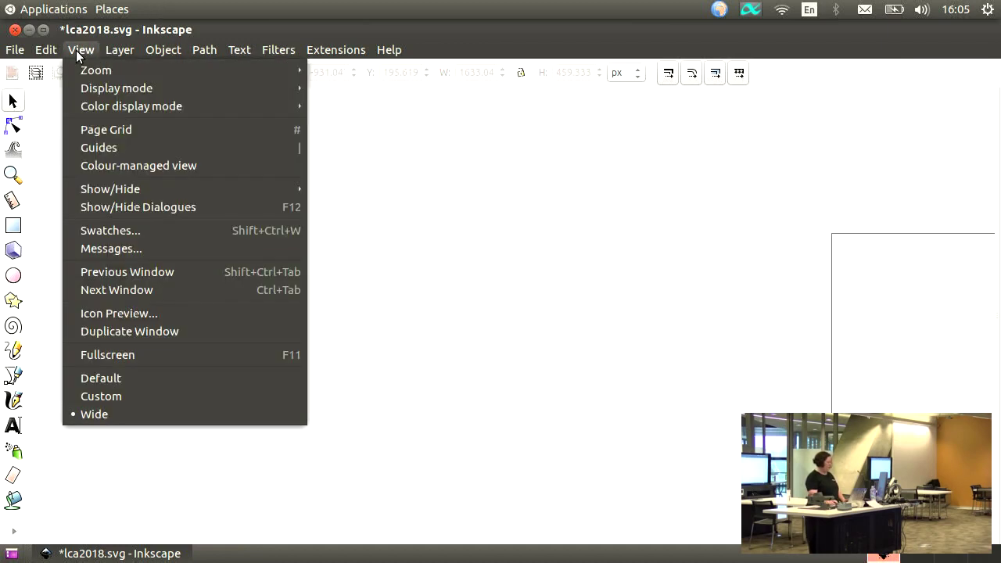
mouse_move(100, 69)
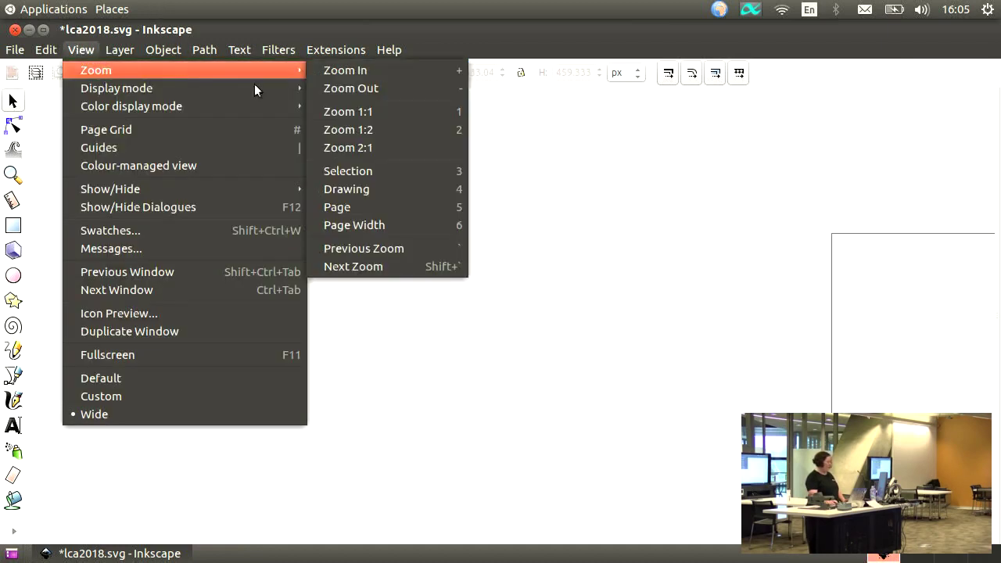
click(422, 207)
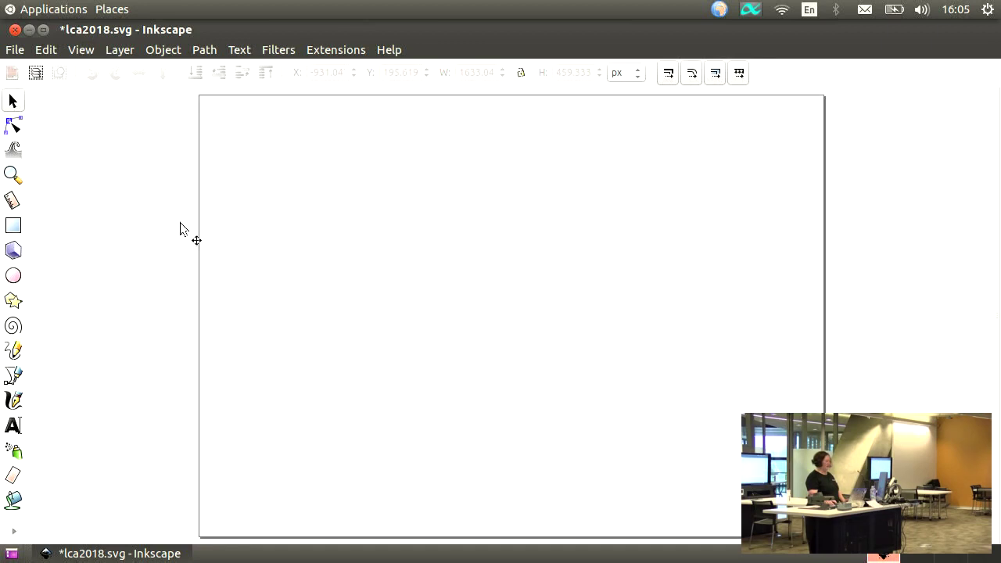
click(15, 228)
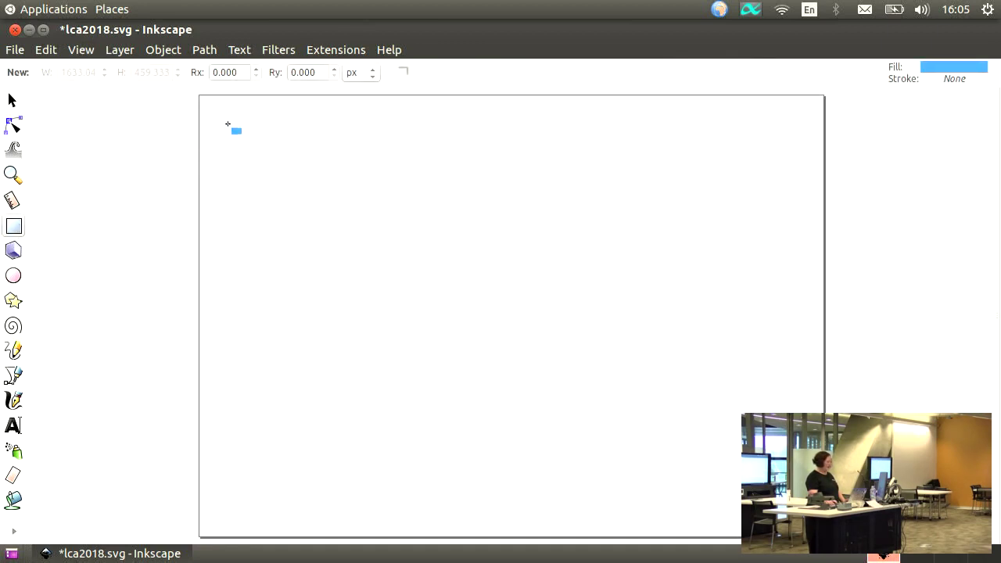
drag(228, 124, 319, 223)
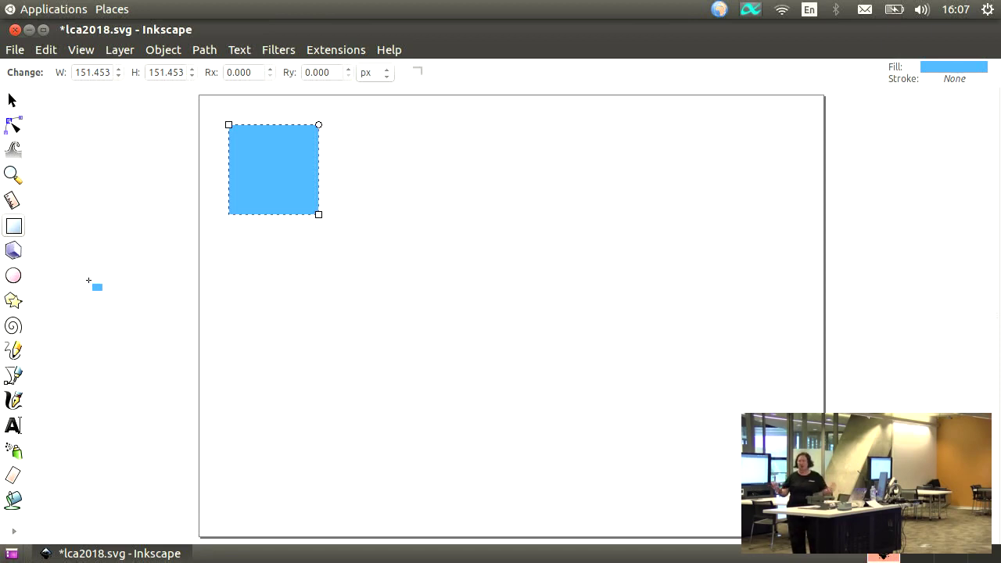
Draw a five-pointed star beside the square and change it to a regular polygon with 4 corners.
click(14, 303)
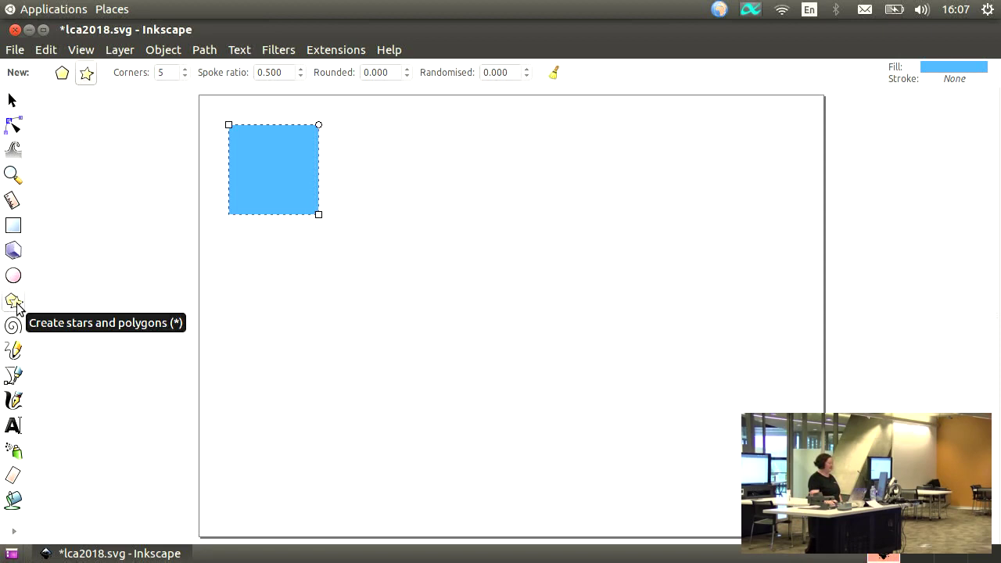
drag(448, 202, 514, 267)
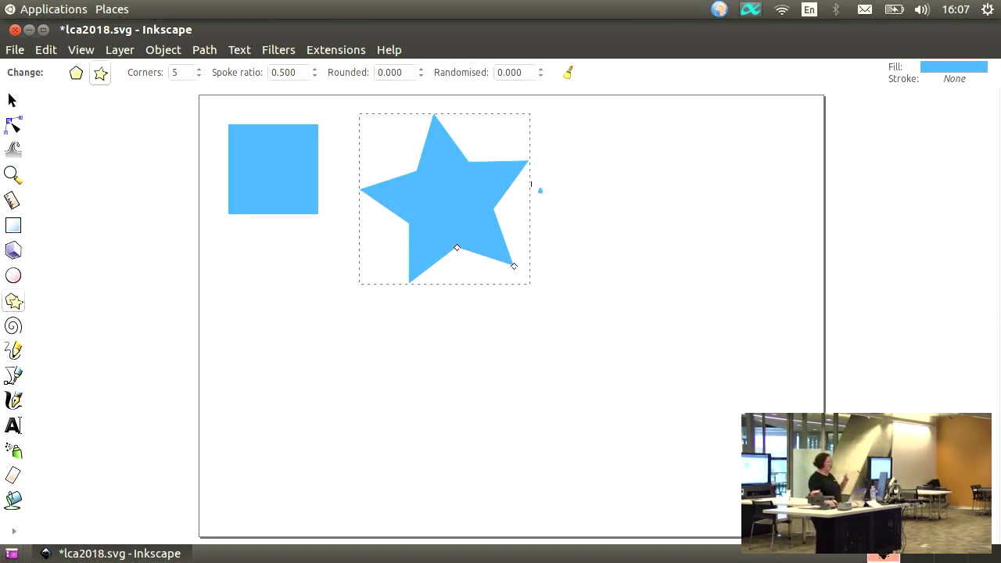
click(77, 74)
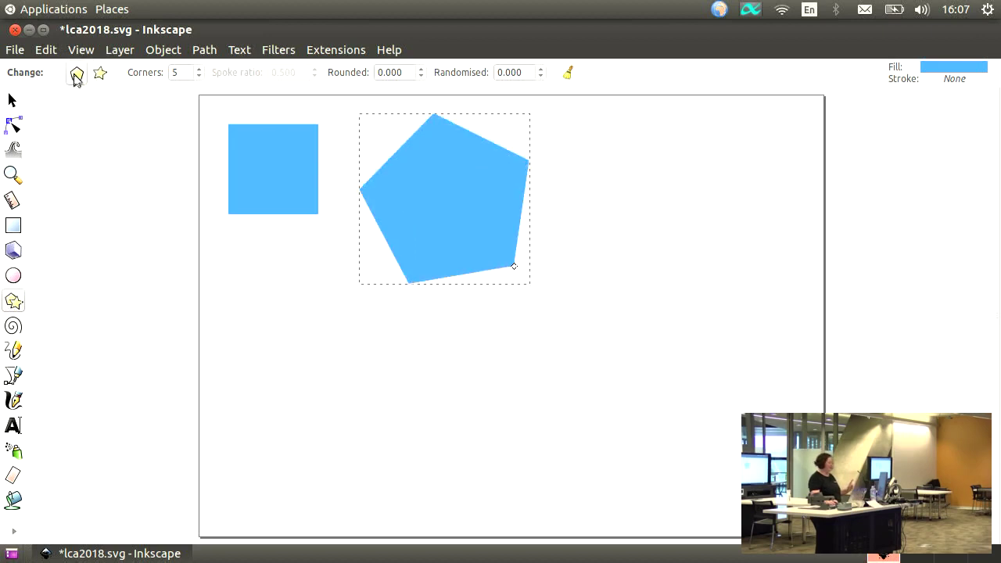
click(200, 76)
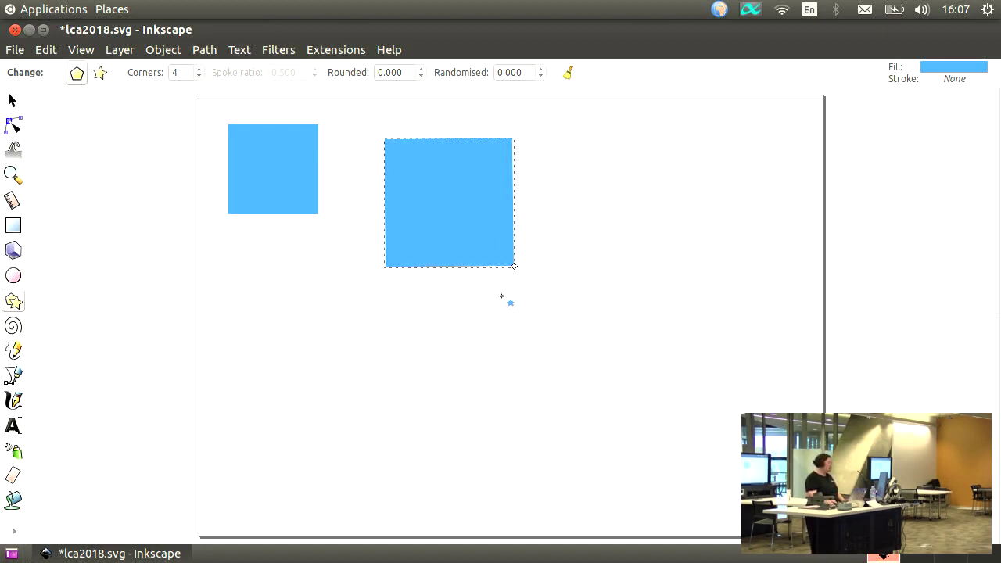
Reshape the four-cornered polygon to about 601 px across with a rounding of -0.530, and move it towards the page's centre.
drag(513, 266, 538, 379)
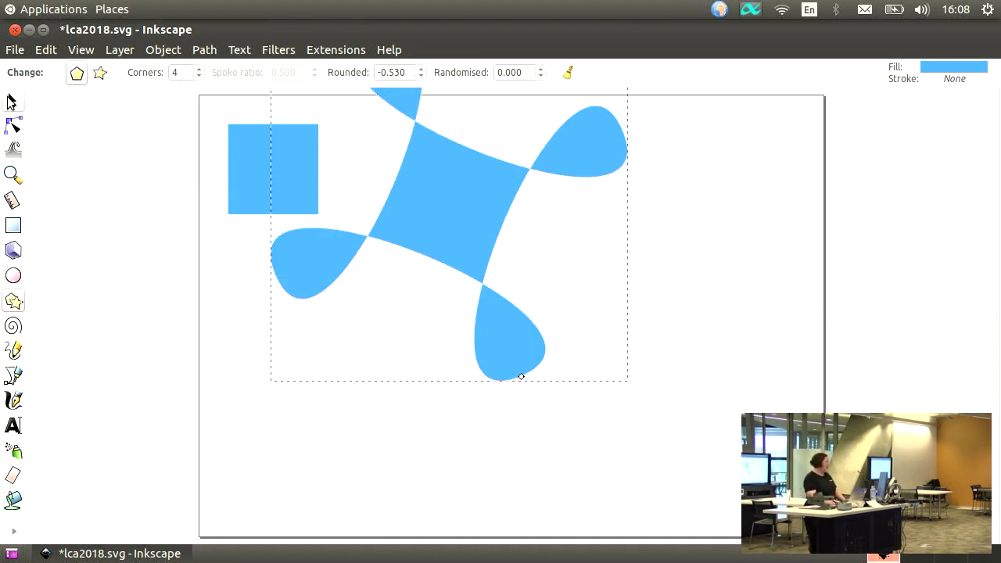
click(11, 102)
drag(440, 217, 526, 342)
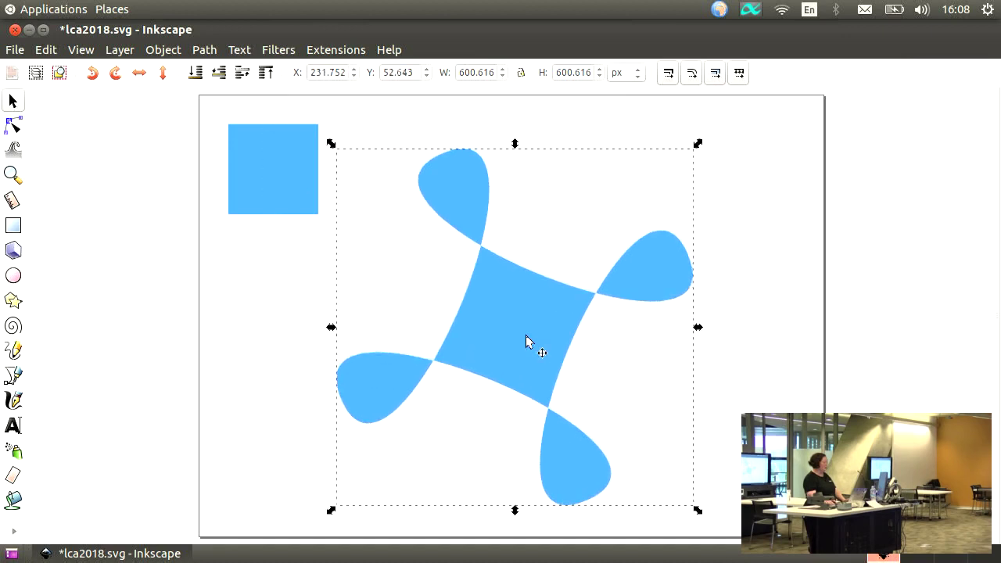
Reset the looped shape's parameters to their defaults and make it a regular polygon with 4 corners.
click(14, 300)
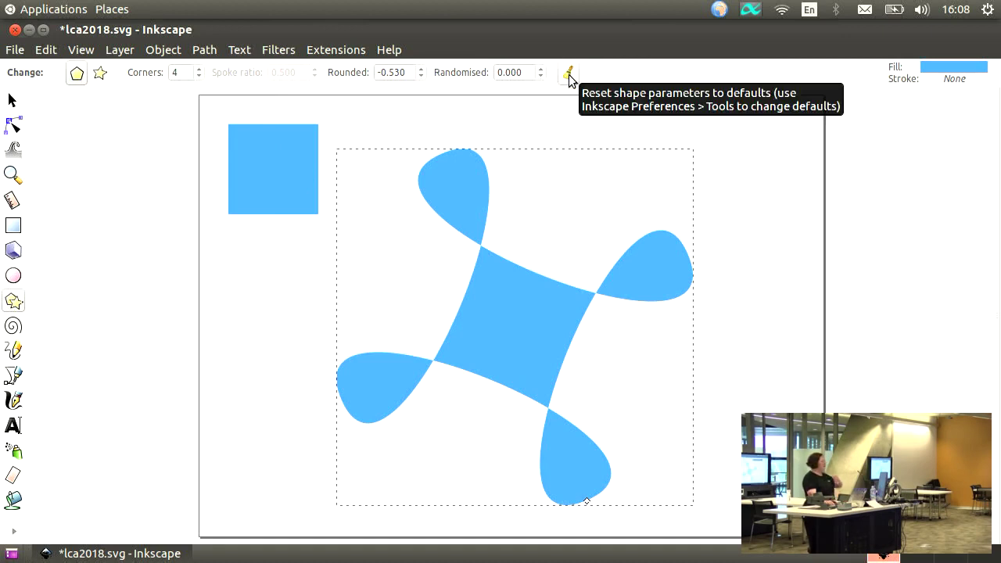
click(569, 74)
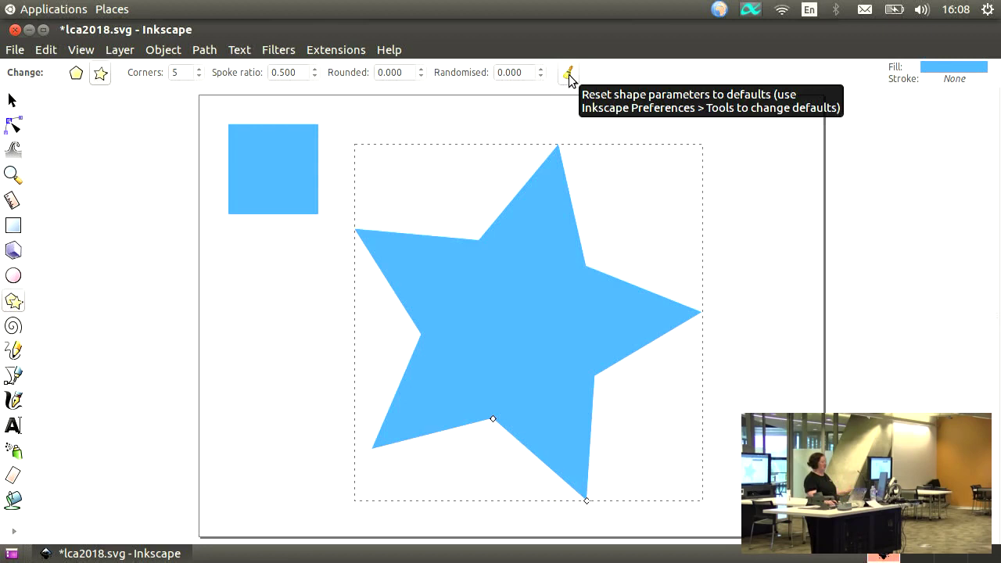
click(199, 76)
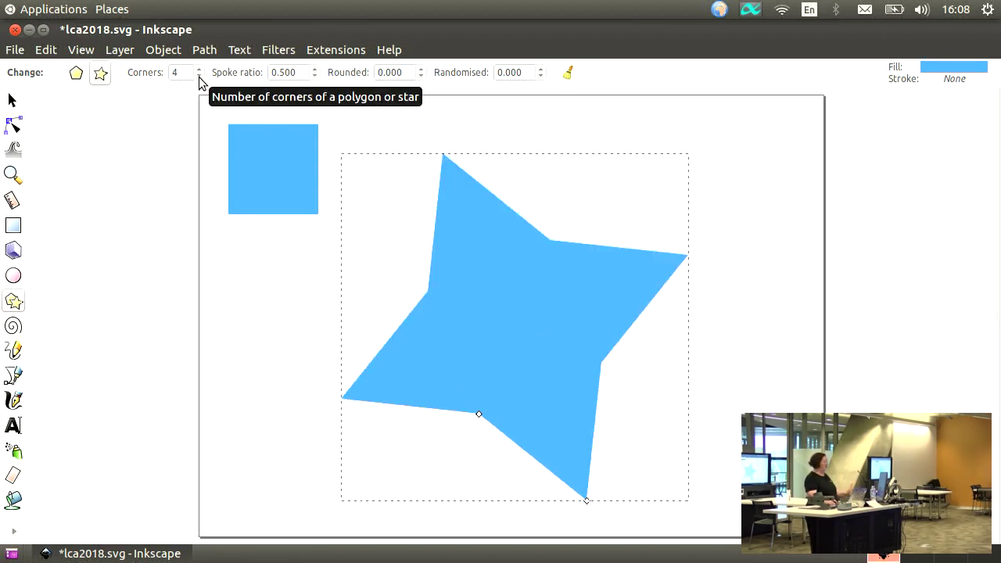
click(78, 73)
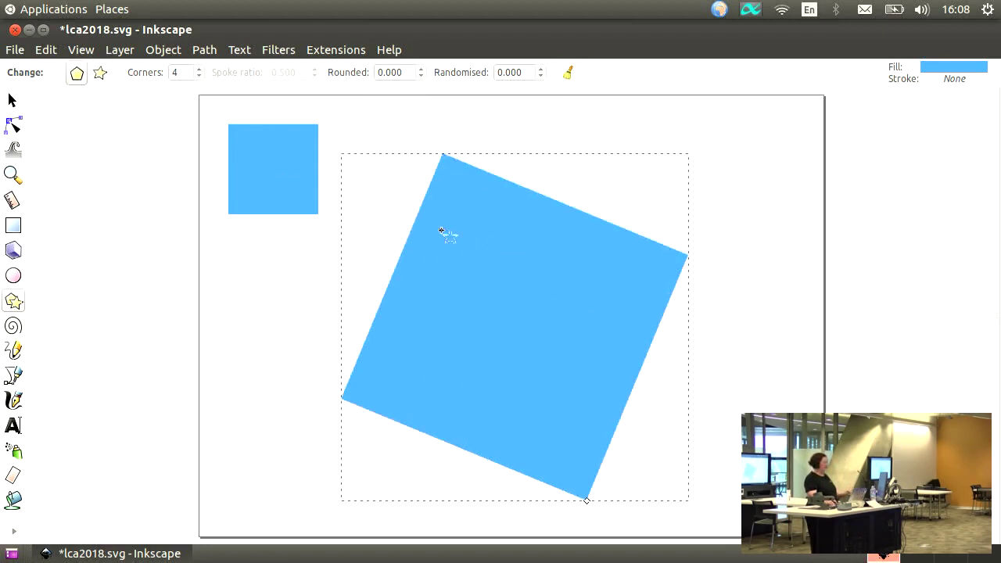
Examine the Selector tool's resize and rotate handles on the large square and compare them with the Star tool's handles.
click(14, 101)
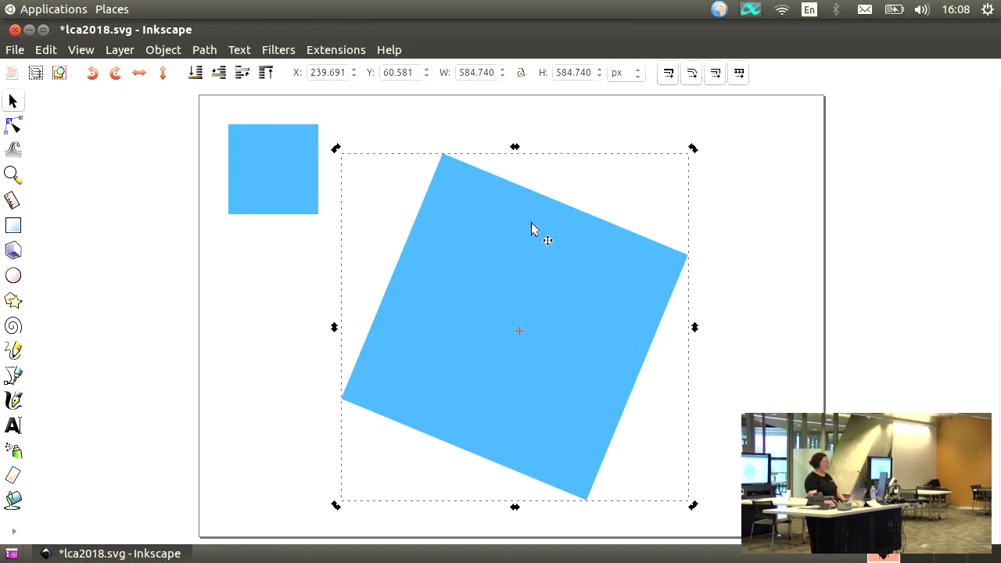
click(626, 208)
click(602, 245)
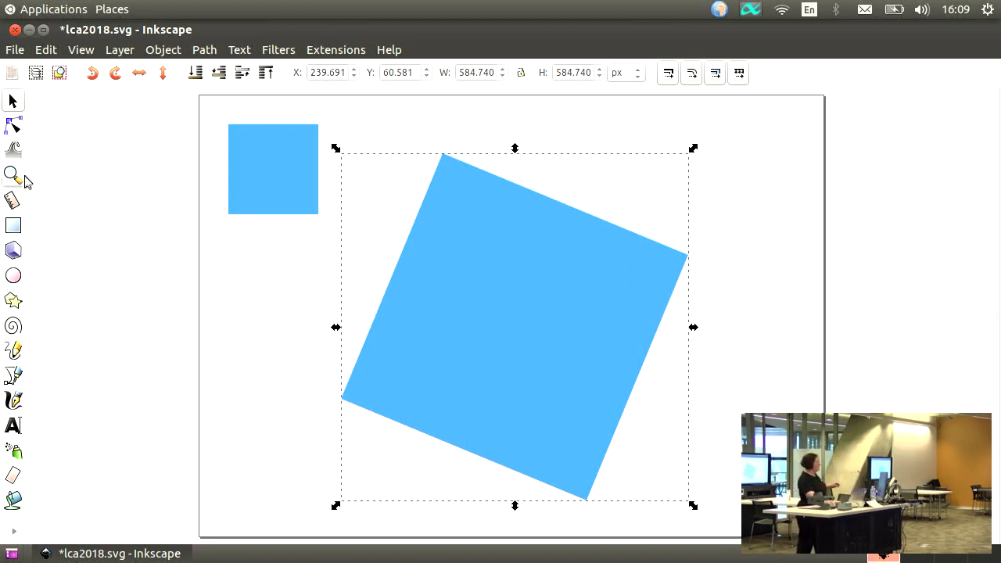
click(13, 301)
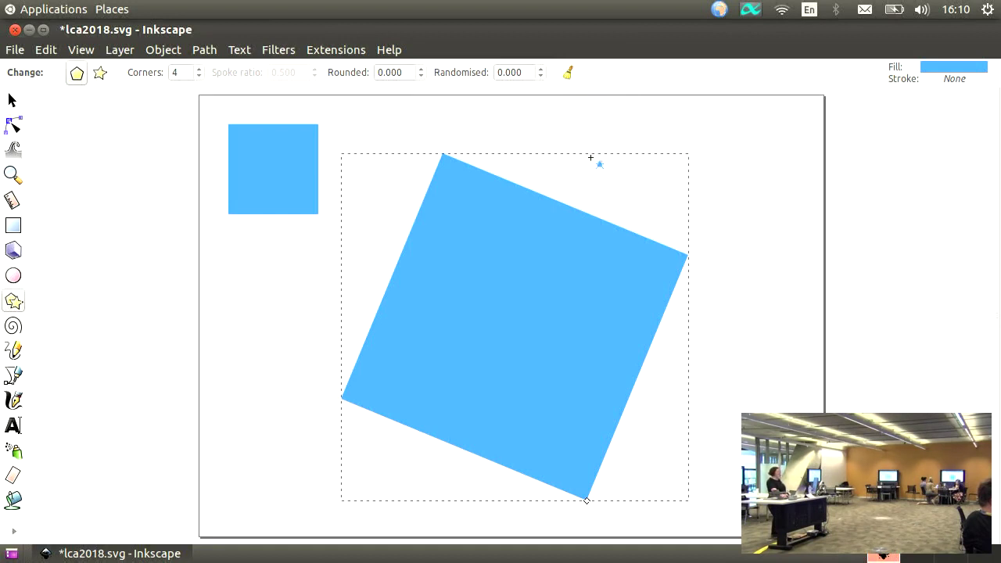
click(14, 102)
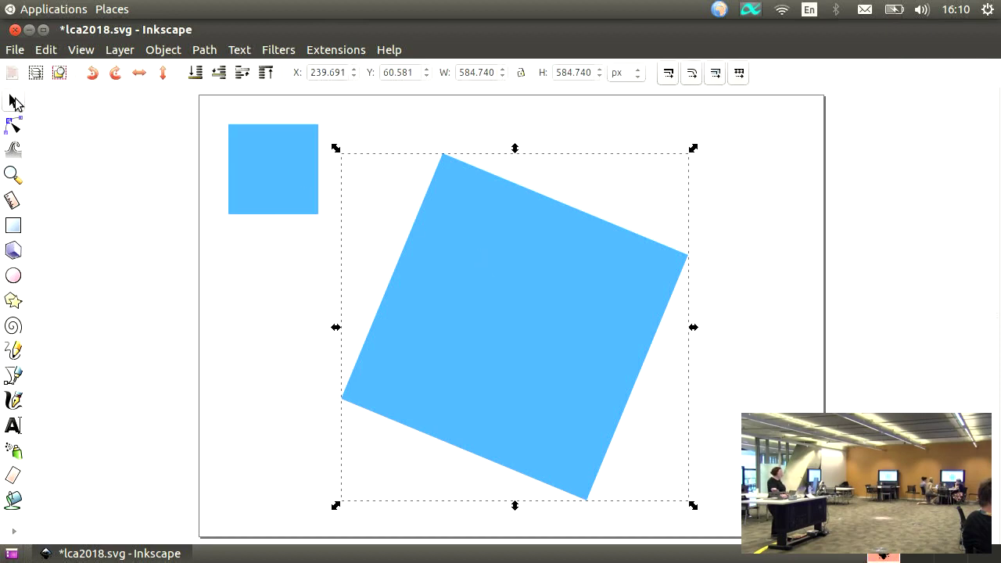
click(446, 117)
click(291, 149)
click(471, 221)
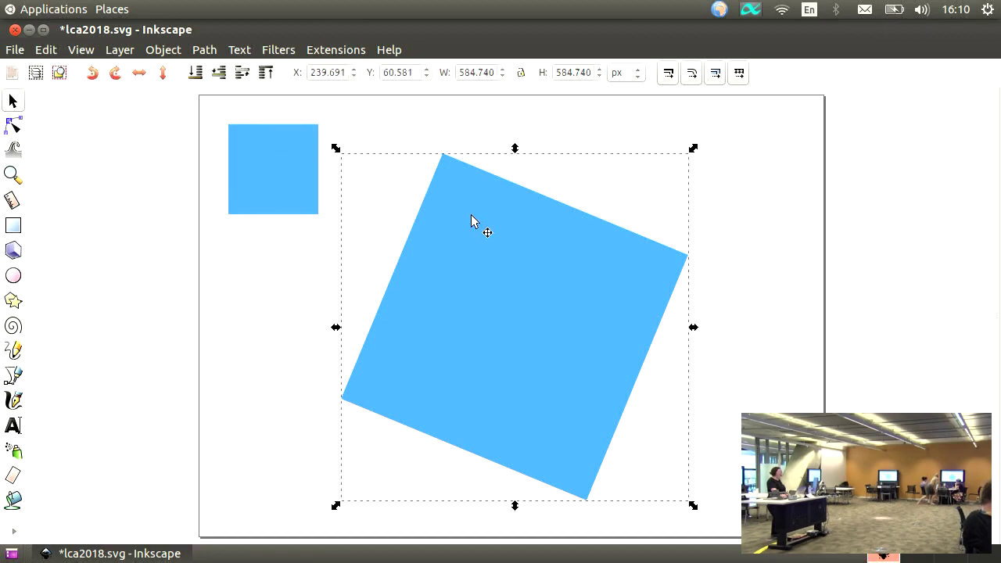
Select the small square for rotation and place its rotation centre on its lower-right corner.
click(278, 143)
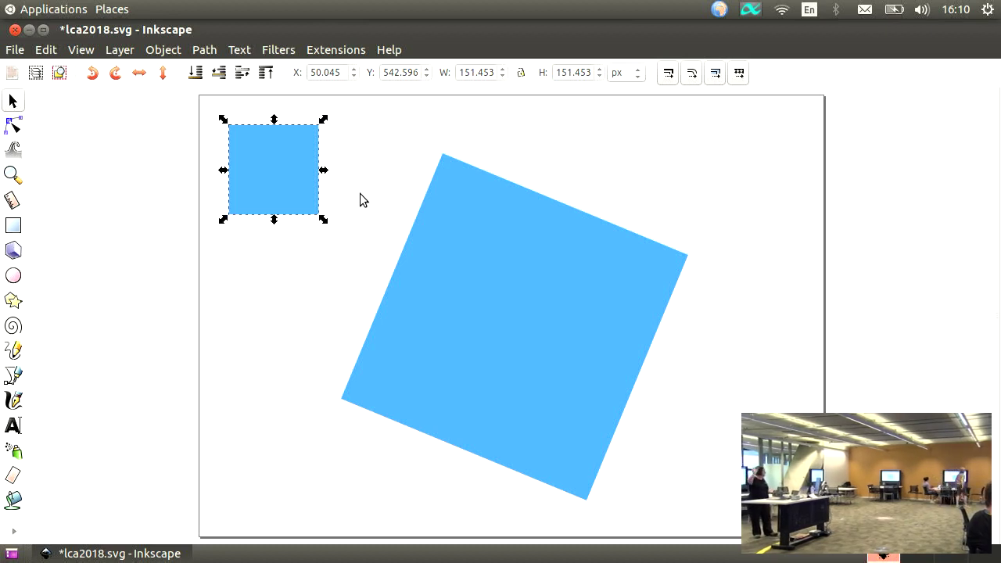
click(275, 196)
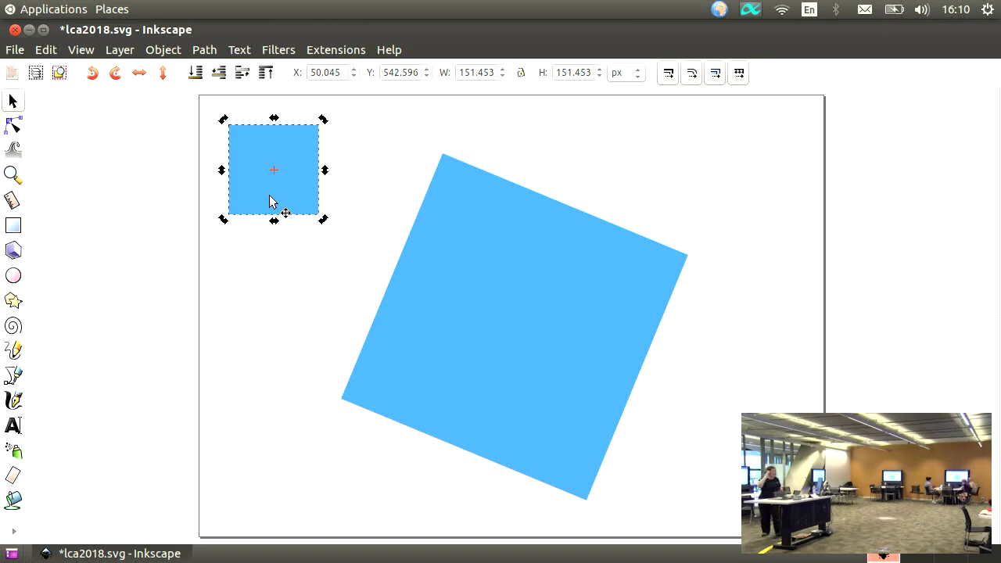
drag(323, 119, 272, 157)
drag(286, 192, 323, 216)
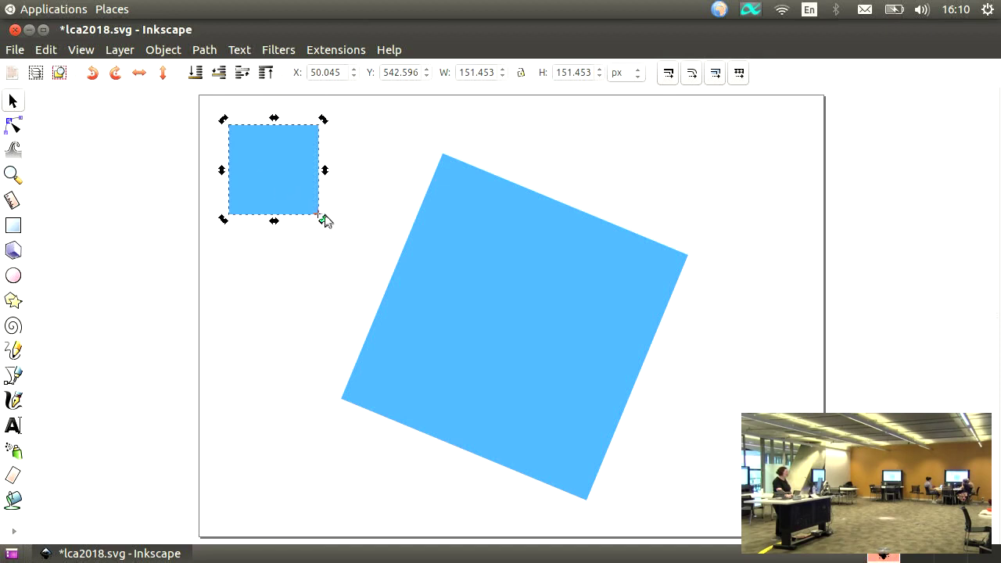
Rotate the small square around its relocated rotation centre until it sits almost level, directly below its original position.
drag(224, 122, 214, 196)
key(ctrl+z)
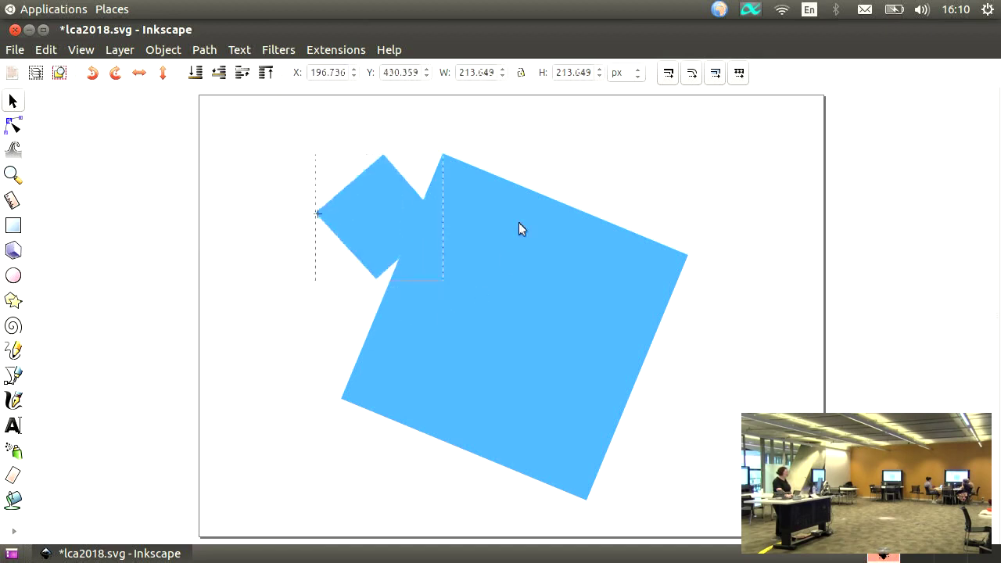
scroll(226, 112, up, 3)
key(ctrl+z)
key(ctrl+z)
key(ctrl+z)
key(ctrl+z)
key(ctrl+z)
key(ctrl+z)
key(ctrl+z)
key(ctrl+z)
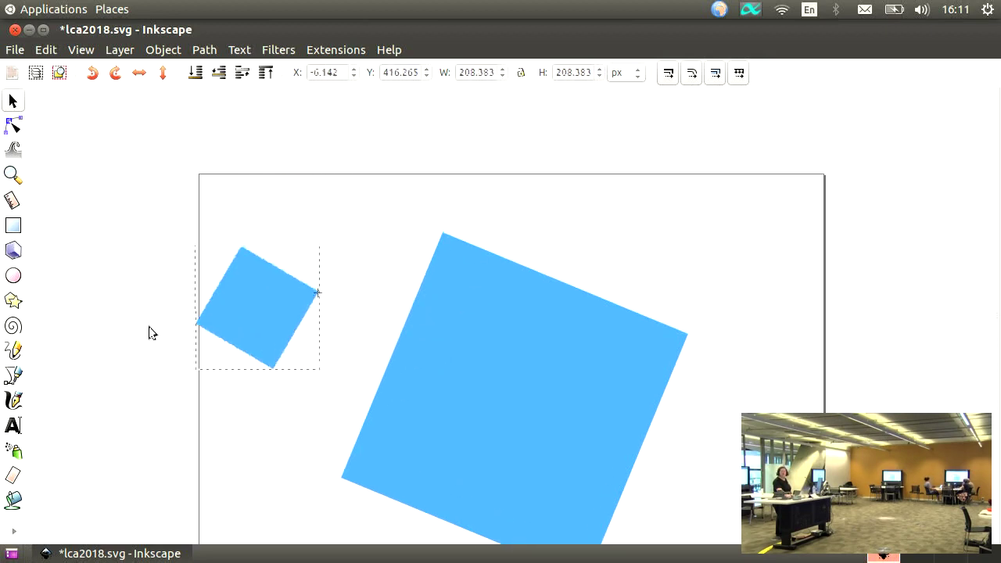
key(ctrl+z)
key(ctrl+z)
key(ctrl+z)
key(ctrl+z)
key(ctrl+z)
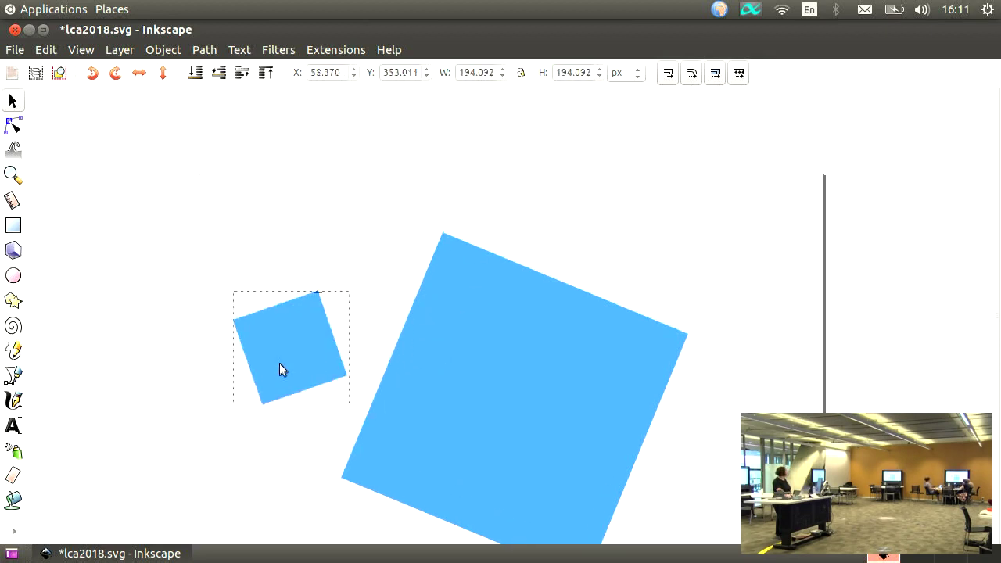
click(246, 351)
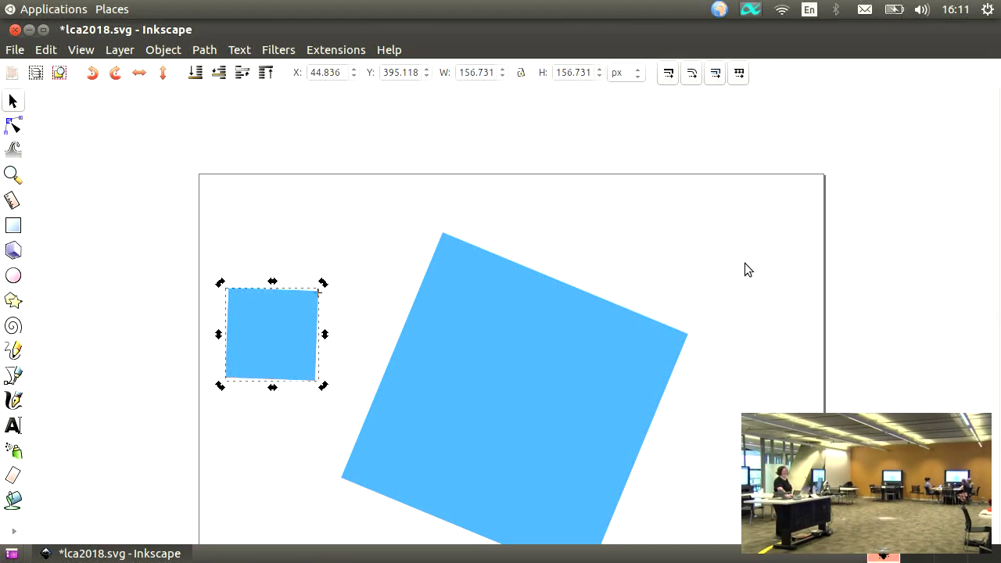
Skew the large square vertically from its side to an overall height of about 566 px.
scroll(747, 266, down, 1)
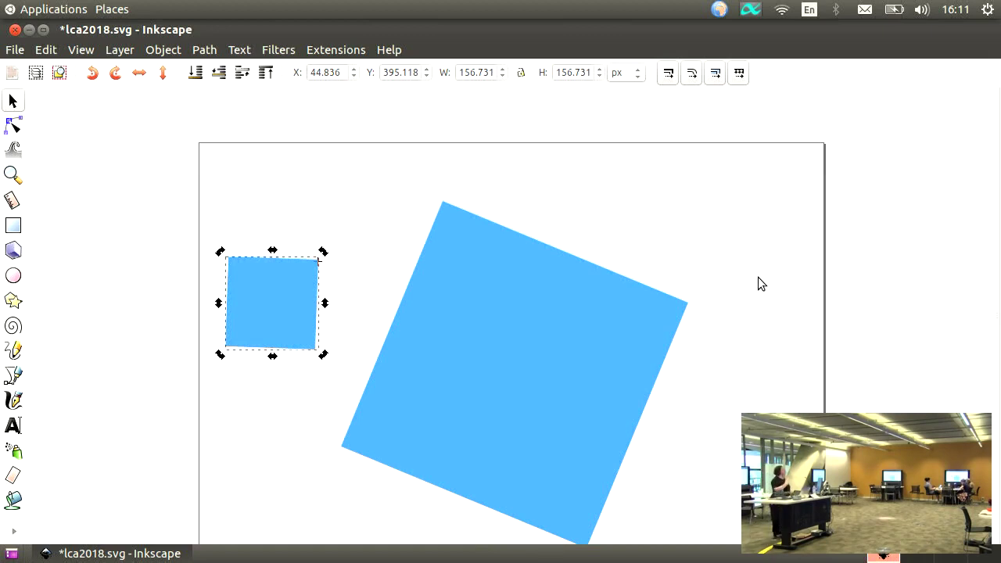
click(541, 365)
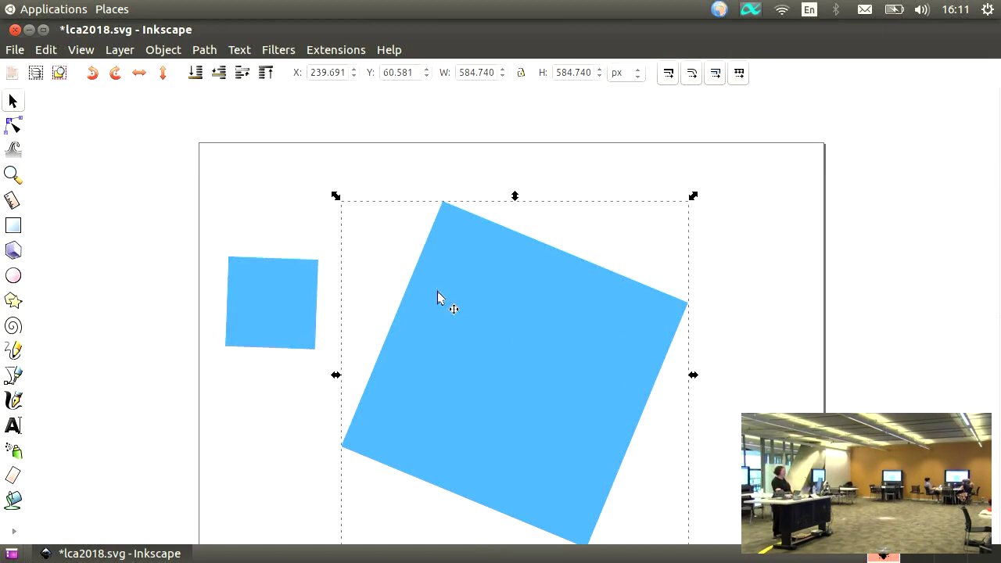
click(534, 343)
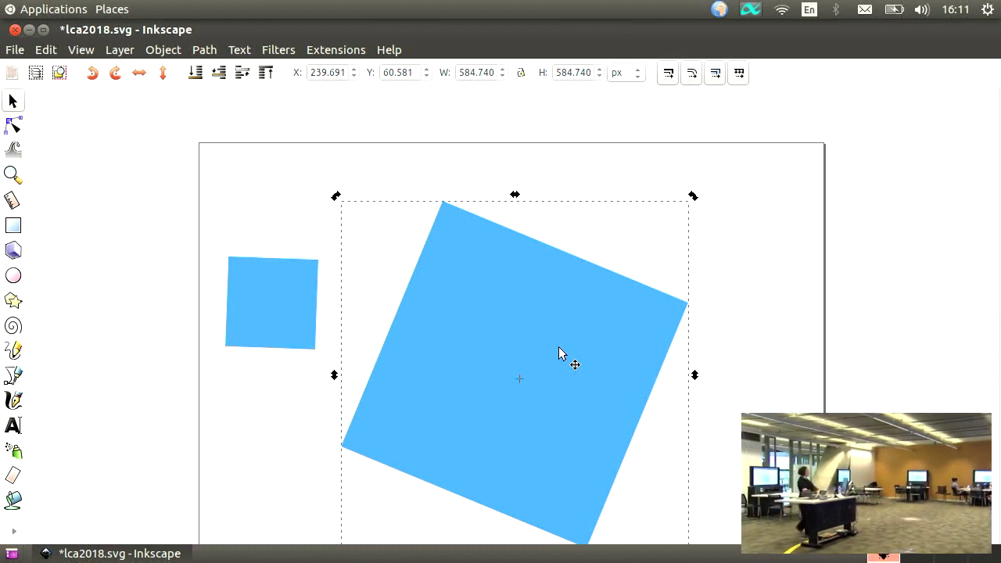
drag(333, 378, 290, 443)
key(Escape)
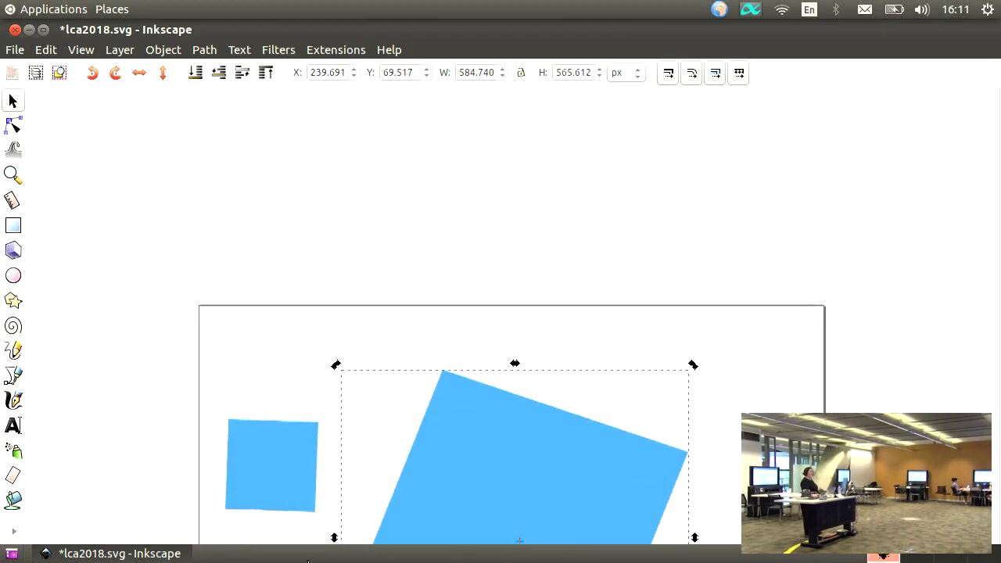
Select the small square and stretch it horizontally from its right edge into a wider rectangle.
click(288, 471)
drag(327, 467, 352, 469)
key(ctrl+z)
Move the large skewed square up so that it overlaps the page's top edge, and deselect it.
drag(508, 462, 540, 286)
drag(552, 361, 684, 287)
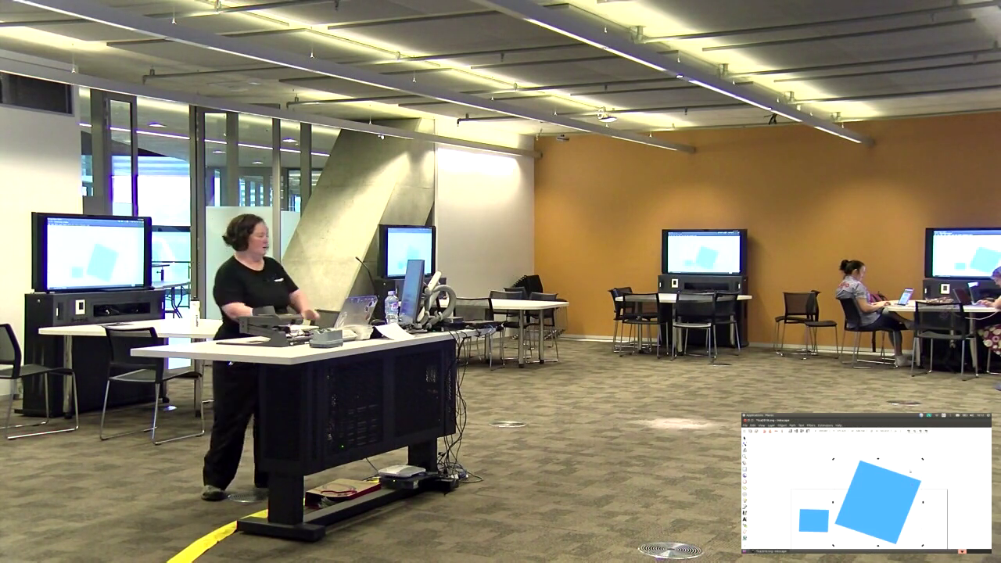
key(Escape)
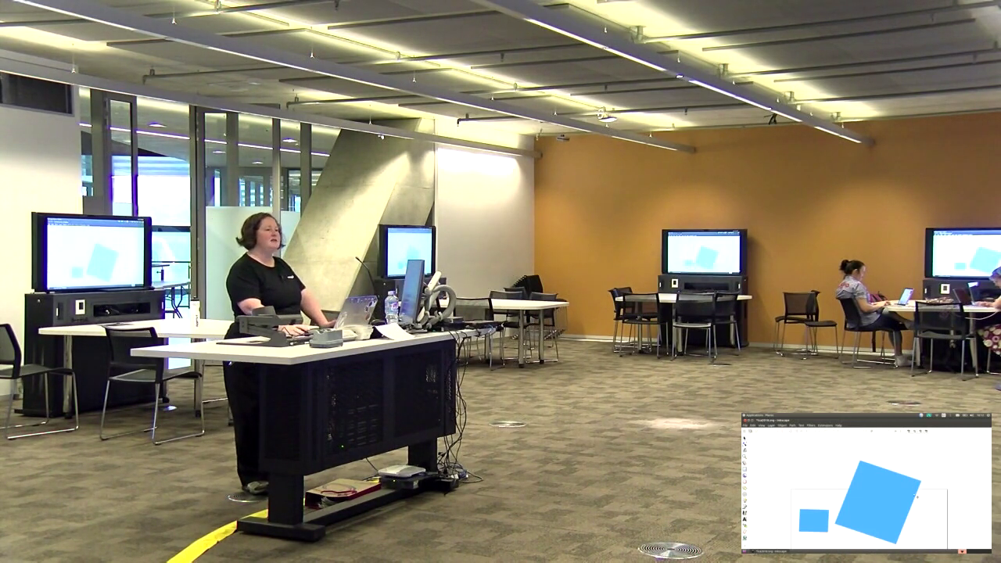
Move the large skewed square left and slightly down, to about X 366 px and Y 436 px.
drag(874, 505, 898, 493)
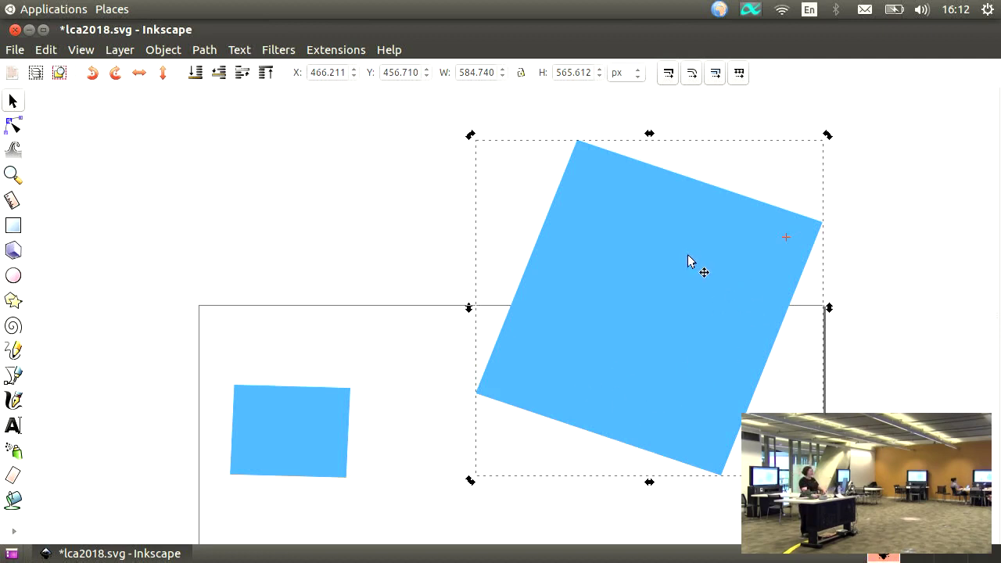
click(860, 278)
click(715, 253)
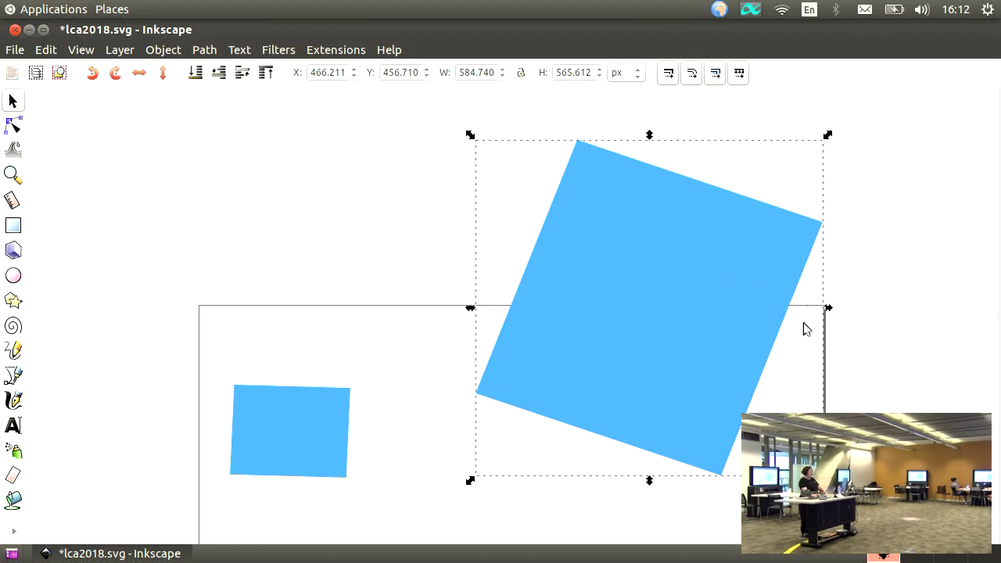
drag(715, 285, 627, 261)
drag(507, 333, 538, 353)
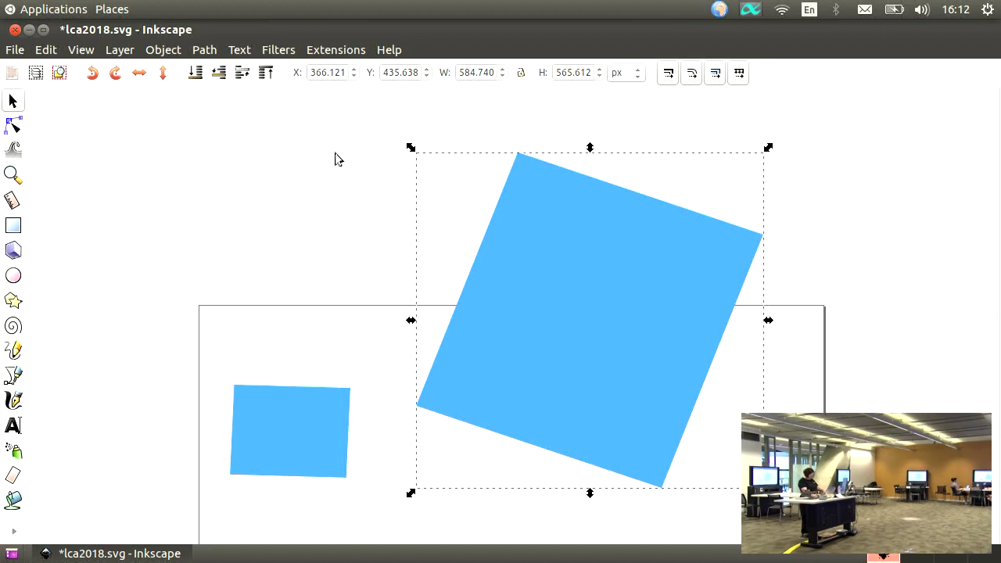
Round the large polygon's corners with its shape handle into a four-lobed flower, with a rounding of about -1.177.
click(21, 304)
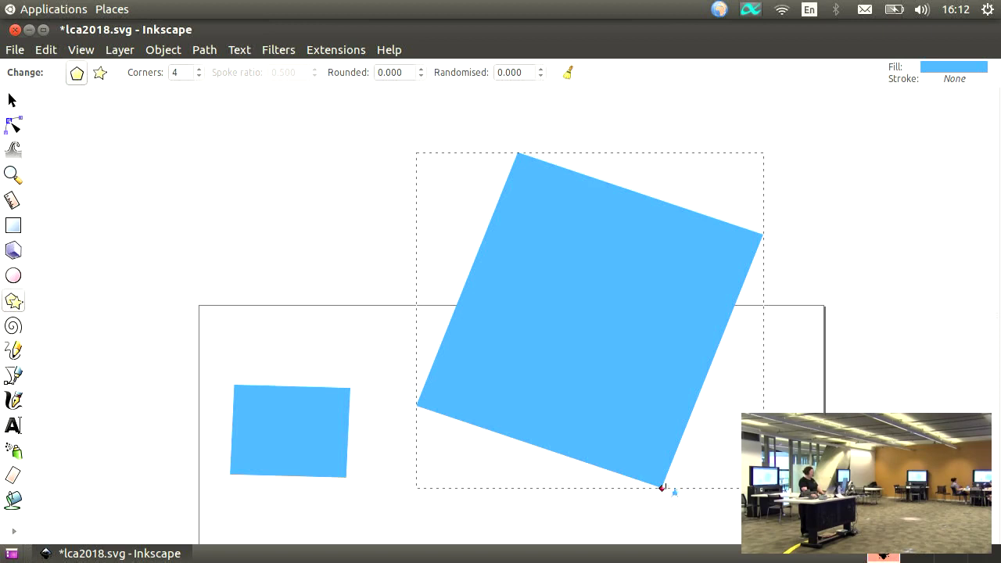
drag(663, 488, 773, 322)
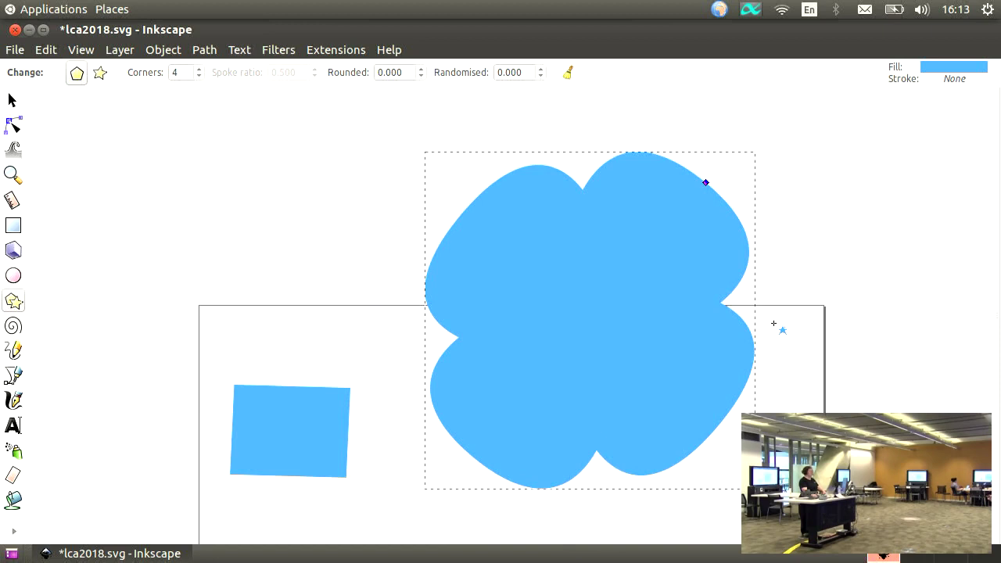
drag(773, 323, 777, 323)
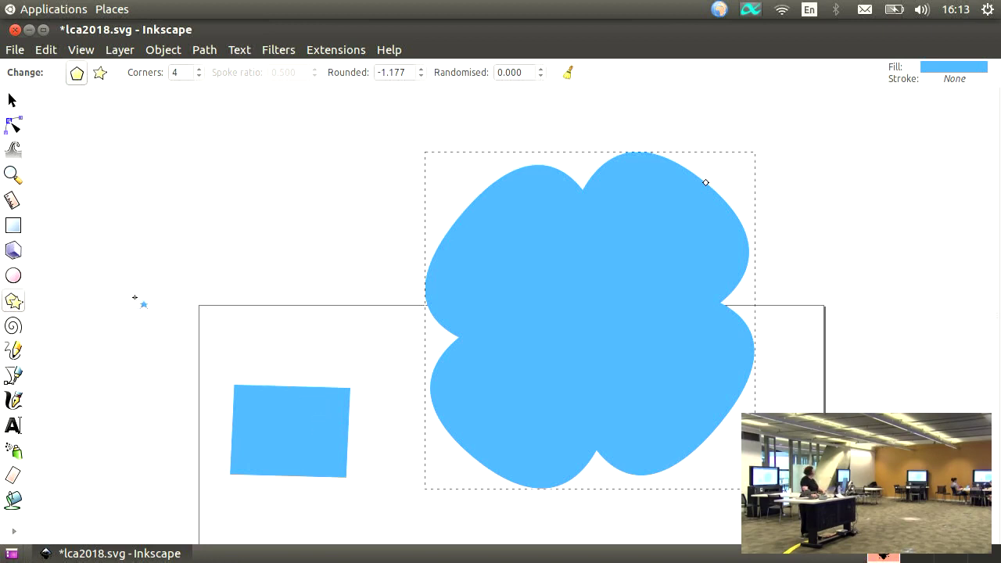
Draw a circle about 249 px wide over the page's upper-left corner and cut a wedge from it, ending at about 320.875°.
click(16, 277)
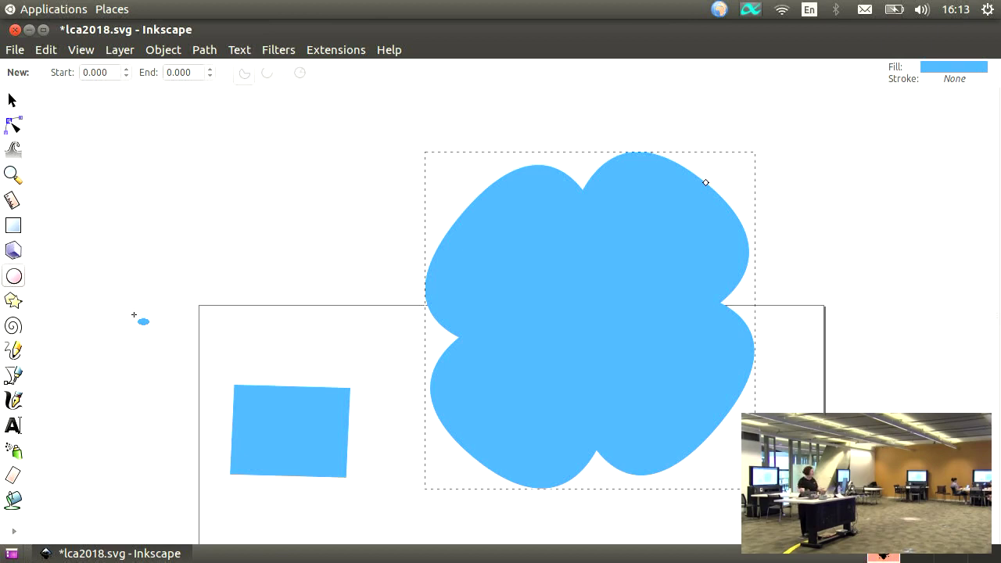
drag(130, 202, 272, 367)
key(Tab)
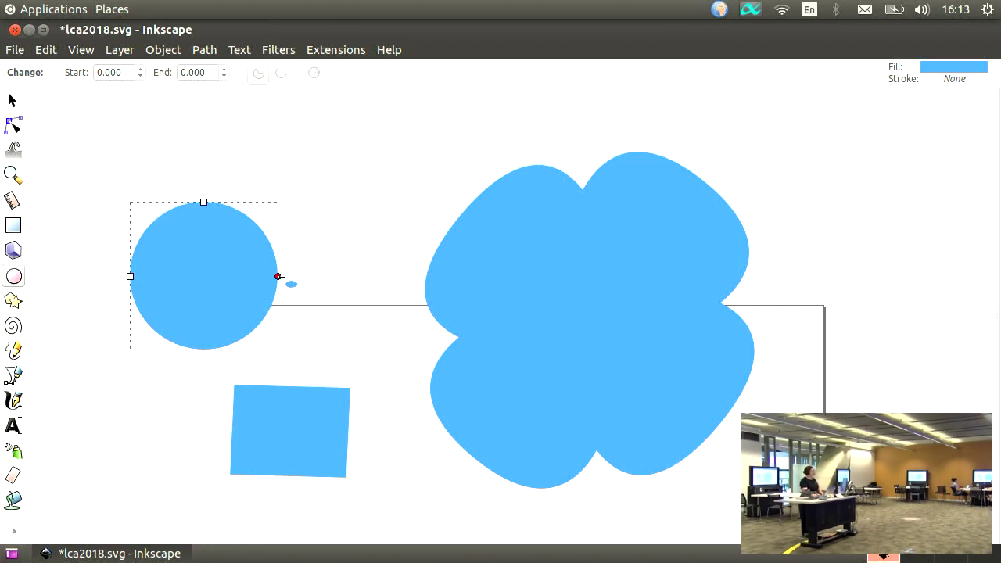
drag(280, 277, 239, 232)
drag(316, 200, 357, 170)
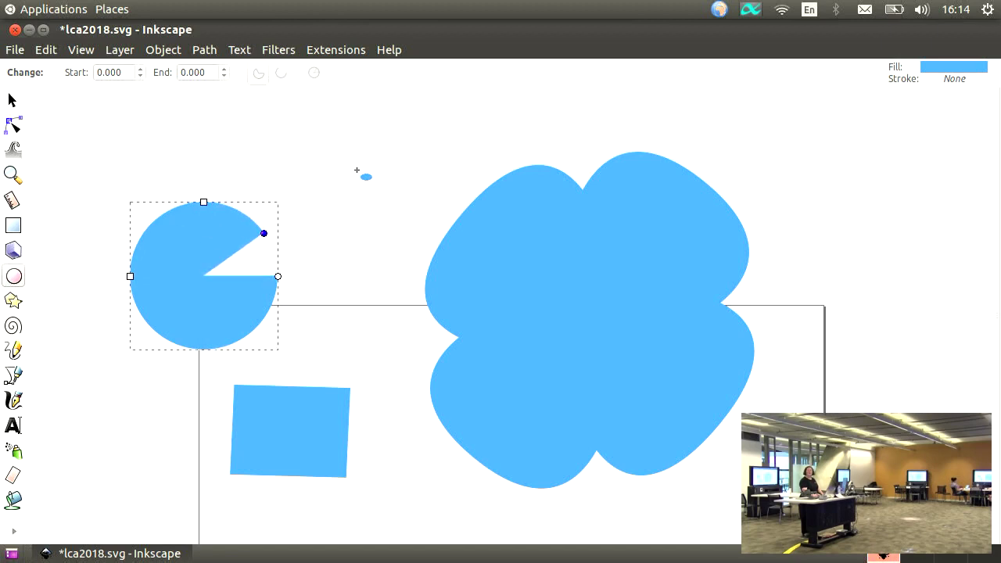
drag(311, 192, 288, 211)
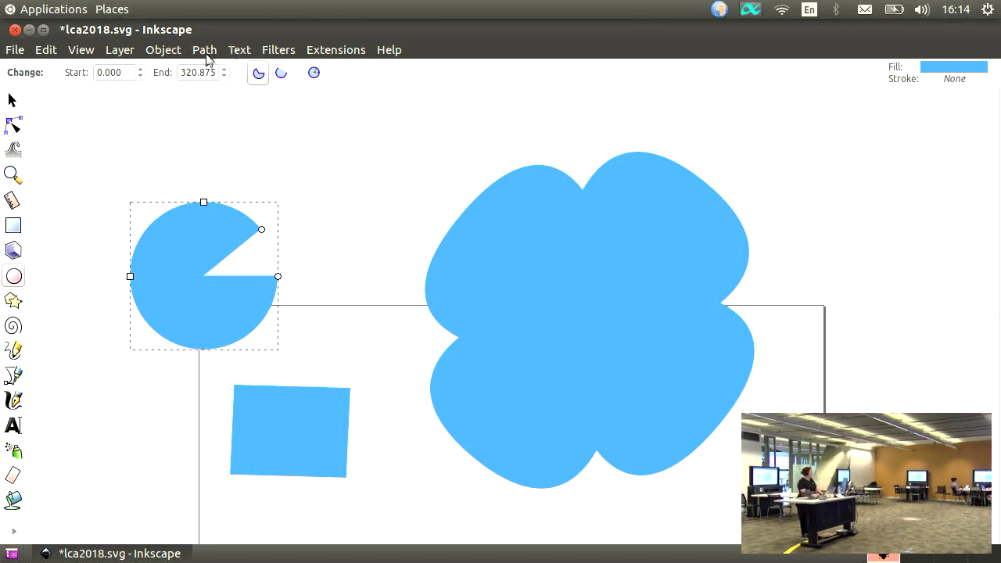
Delete the circle with the cut-out wedge.
click(12, 100)
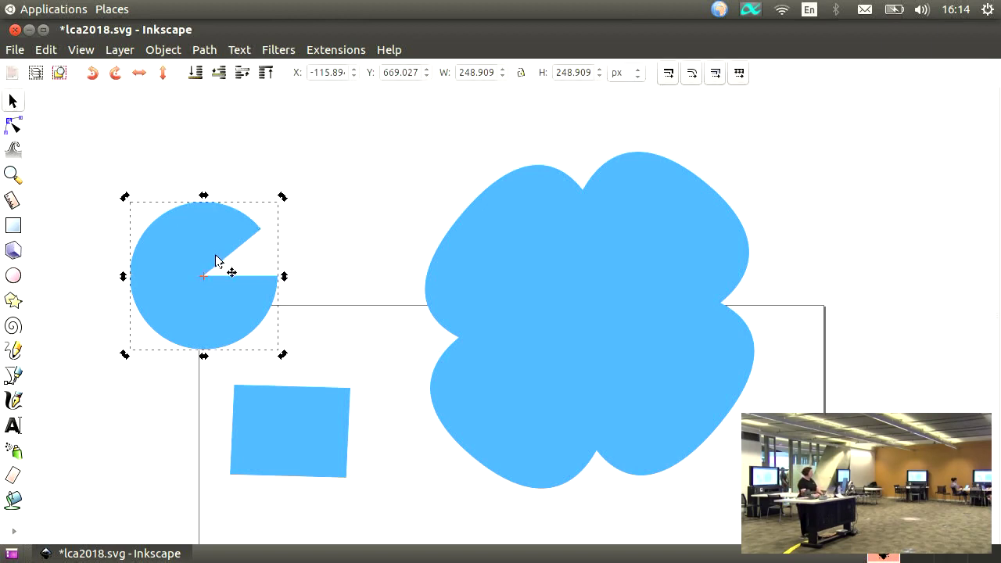
click(217, 284)
key(Delete)
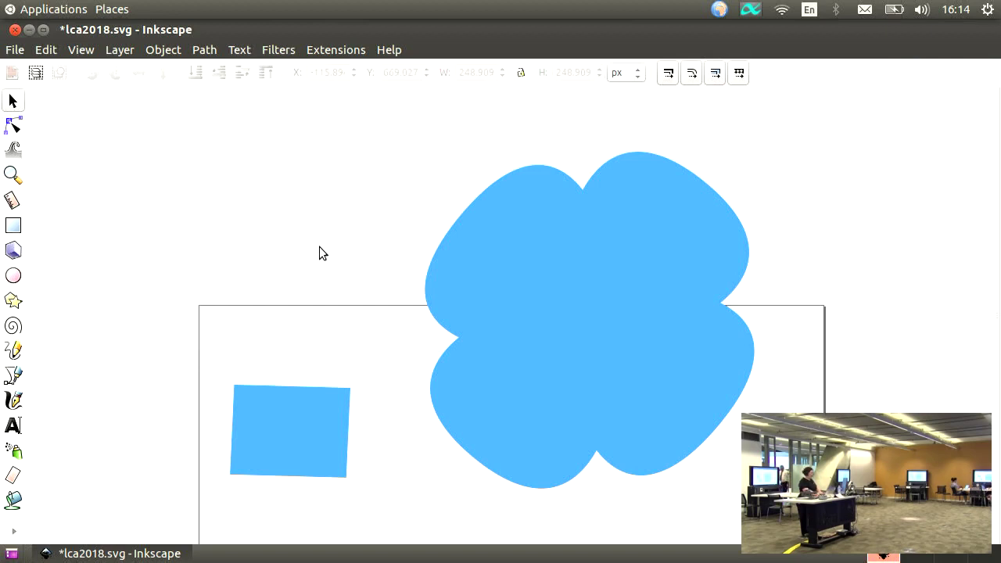
Reset the four-lobed shape to the default star settings and turn it into a plain polygon with 4 corners.
click(546, 273)
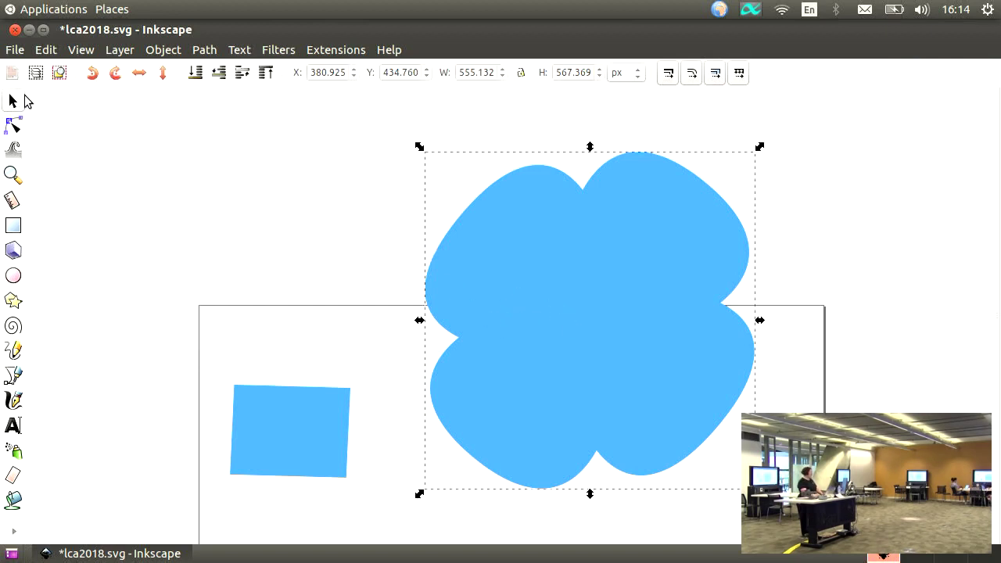
click(13, 301)
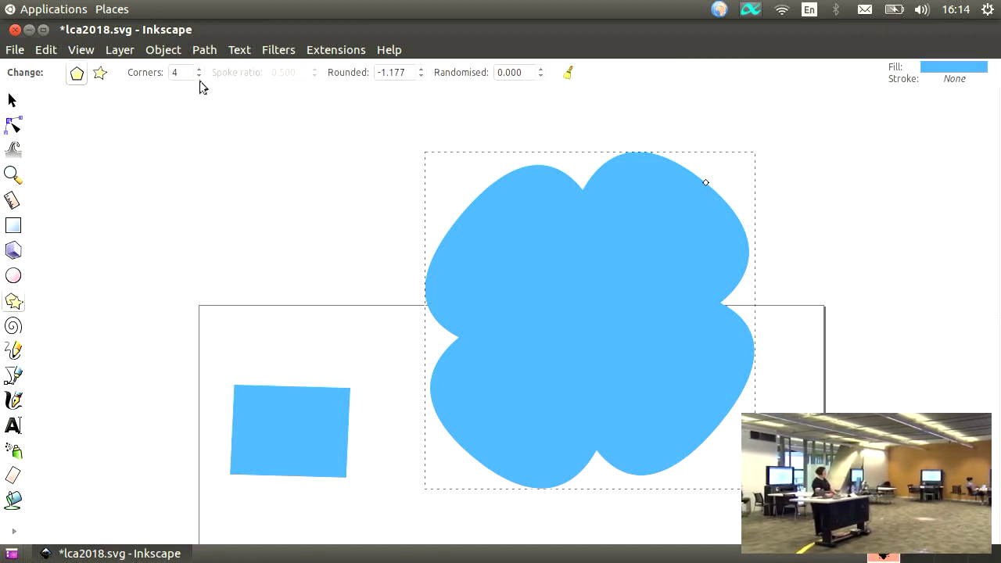
click(568, 72)
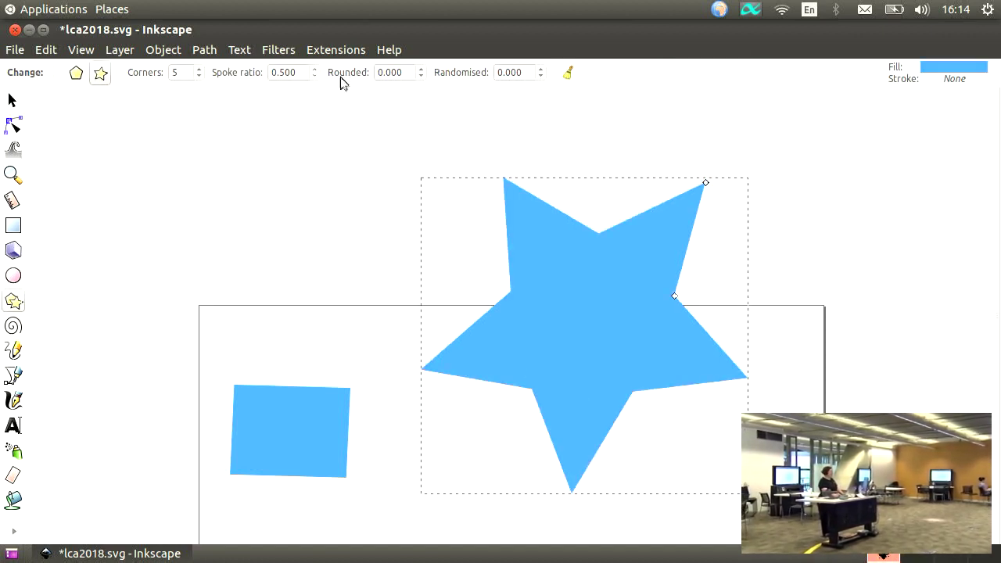
click(199, 75)
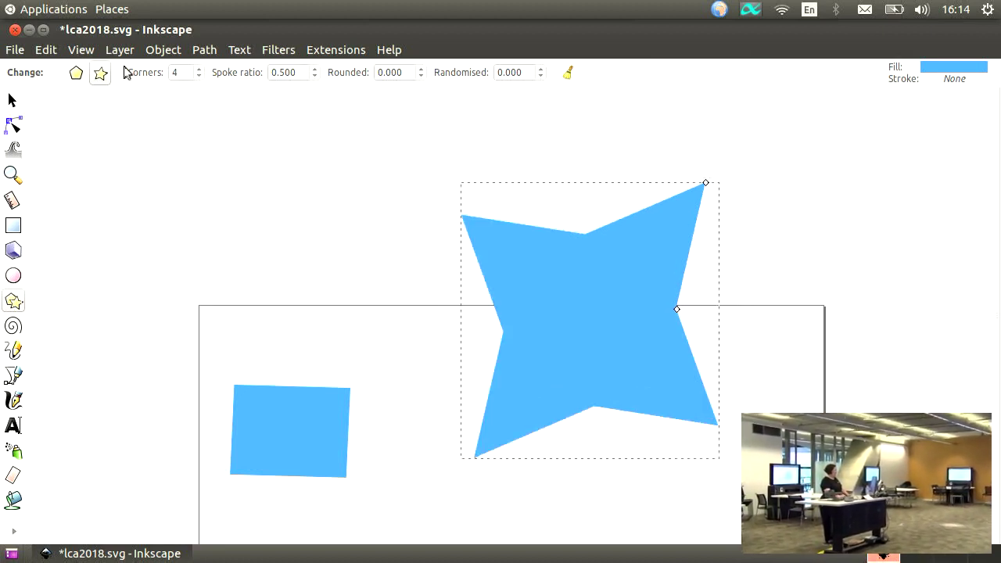
click(77, 74)
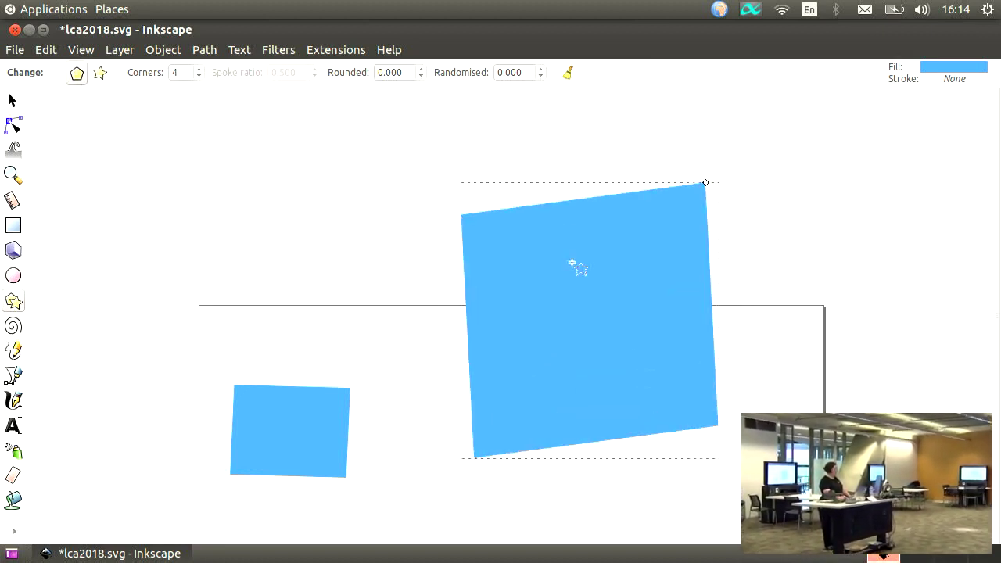
Stretch and skew the large polygon to about 867 by 613 px, and delete it.
click(9, 99)
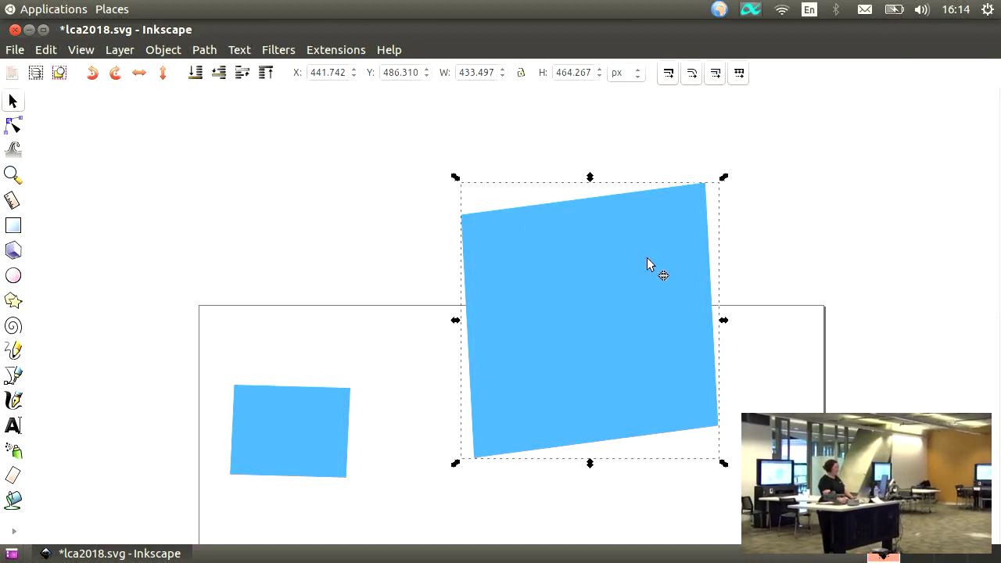
mouse_move(725, 323)
mouse_down()
mouse_move(721, 299)
mouse_move(734, 328)
mouse_move(724, 311)
mouse_move(711, 332)
mouse_up()
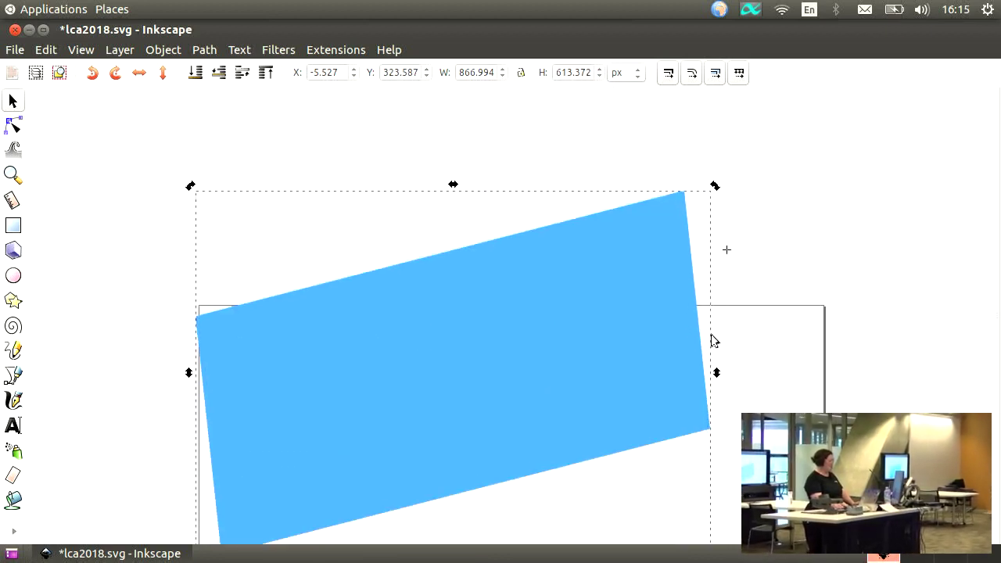
key(ctrl+z)
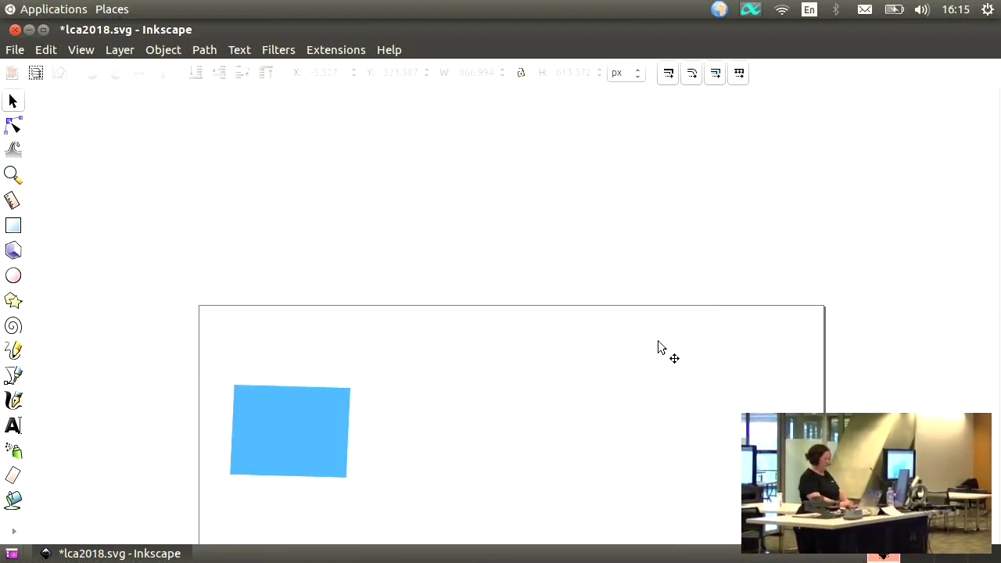
Draw an upright four-cornered polygon about 173 px wide and move it onto the page beside the small blue rectangle.
click(13, 300)
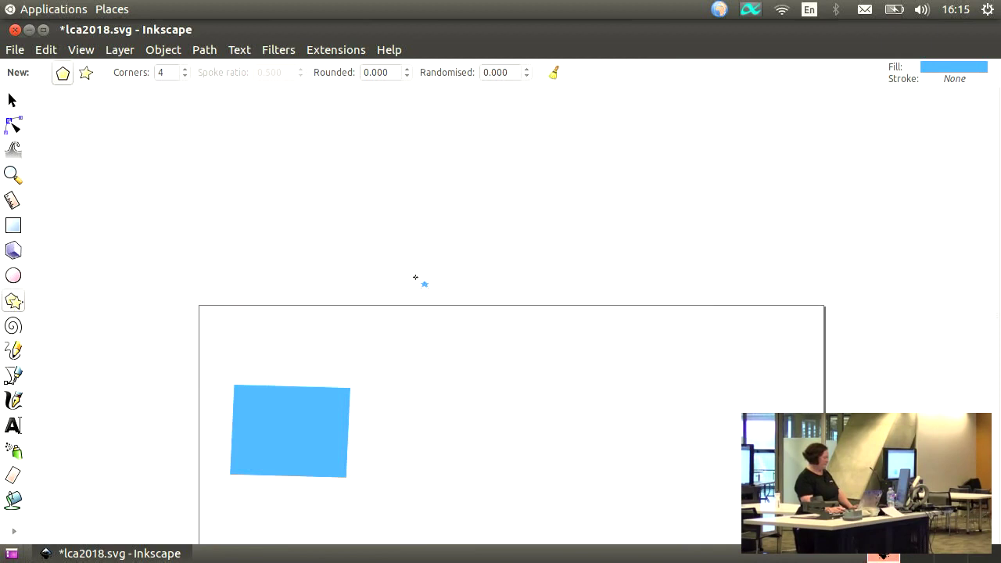
drag(470, 243, 514, 296)
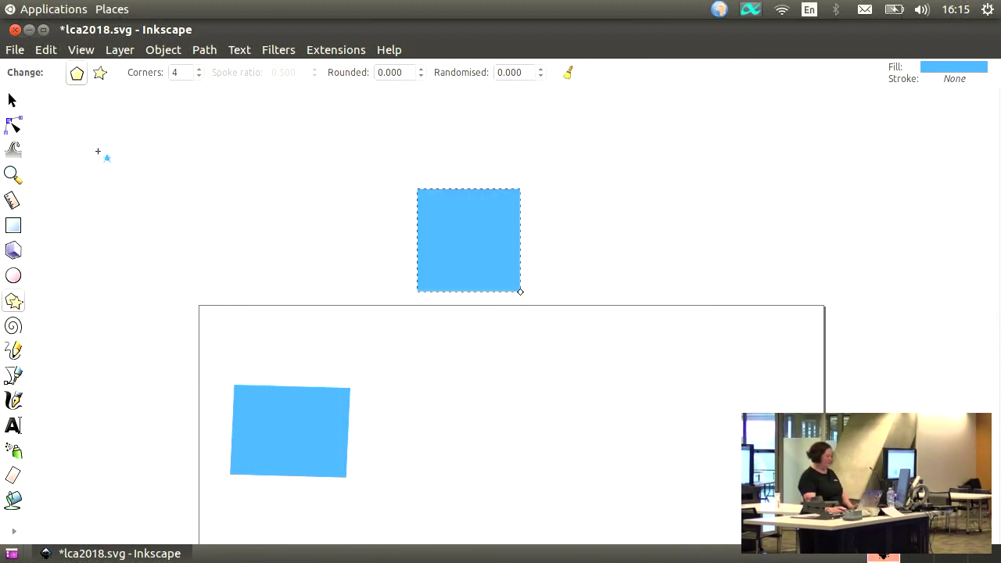
click(11, 100)
drag(429, 196, 423, 415)
scroll(720, 345, down, 4)
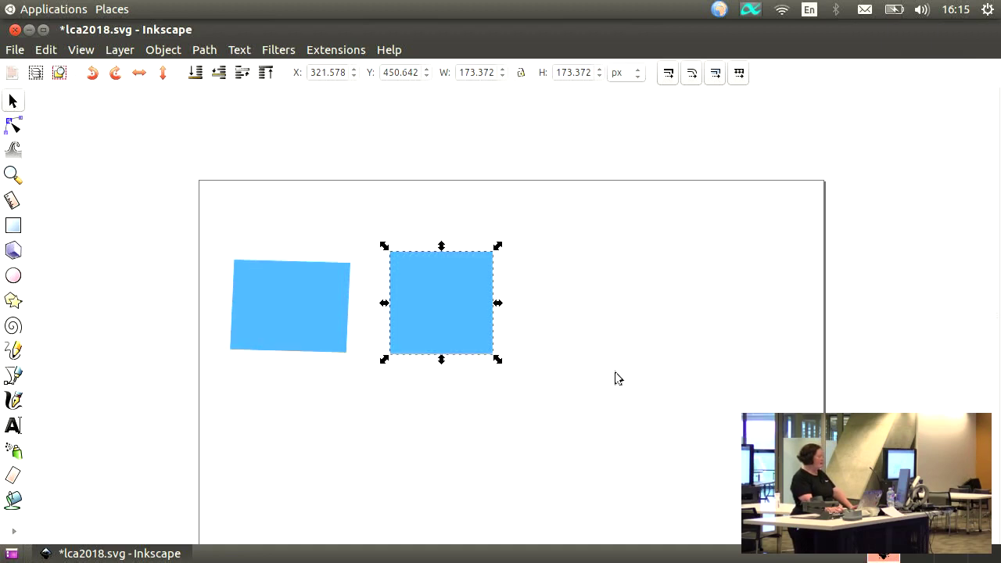
Draw a freehand square outline about 198 by 175 px with the Pencil tool, to the right of the blue shapes.
click(11, 351)
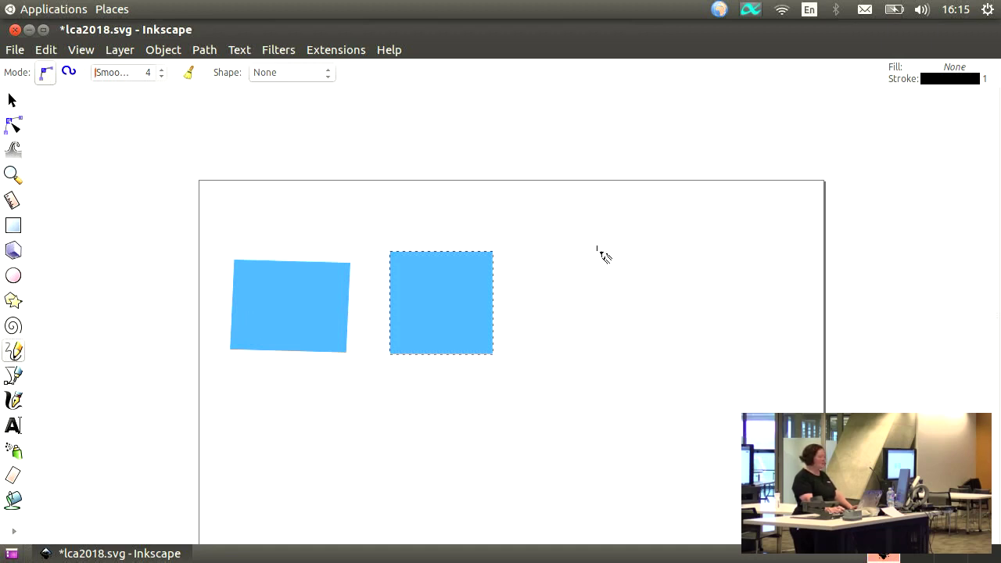
drag(591, 235, 700, 233)
mouse_move(632, 338)
mouse_down()
mouse_move(606, 333)
mouse_move(593, 236)
mouse_up()
scroll(680, 446, down, 3)
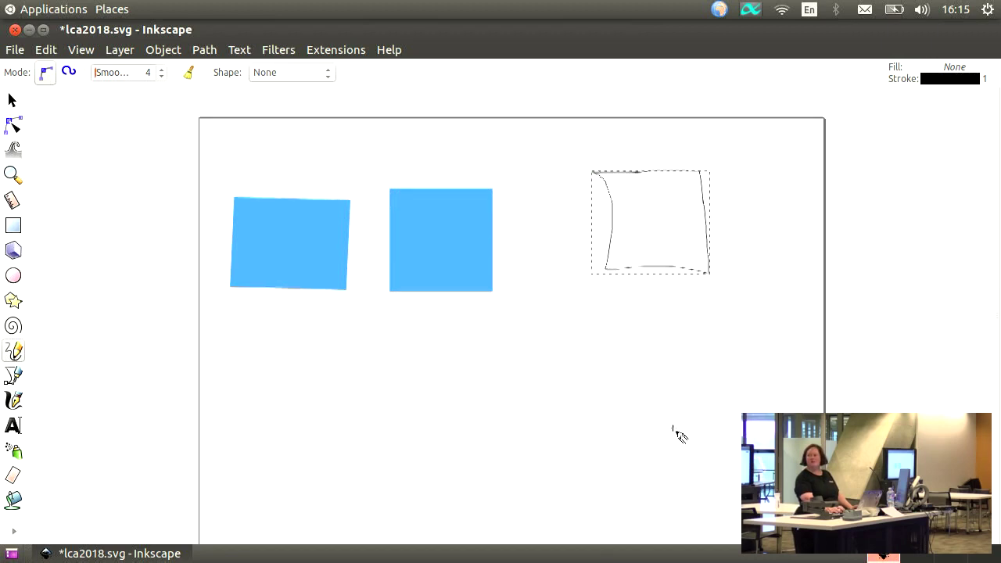
Draw a straight horizontal line with the Pencil tool and, just below it, a closed straight-sided rectangle about 200 by 163 px.
click(542, 293)
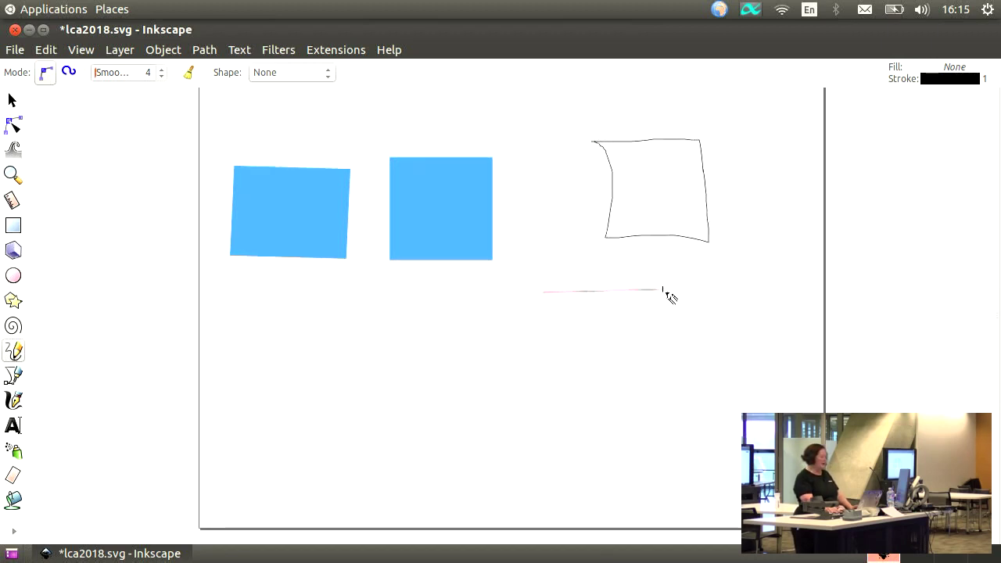
click(661, 292)
click(543, 315)
click(661, 316)
click(660, 411)
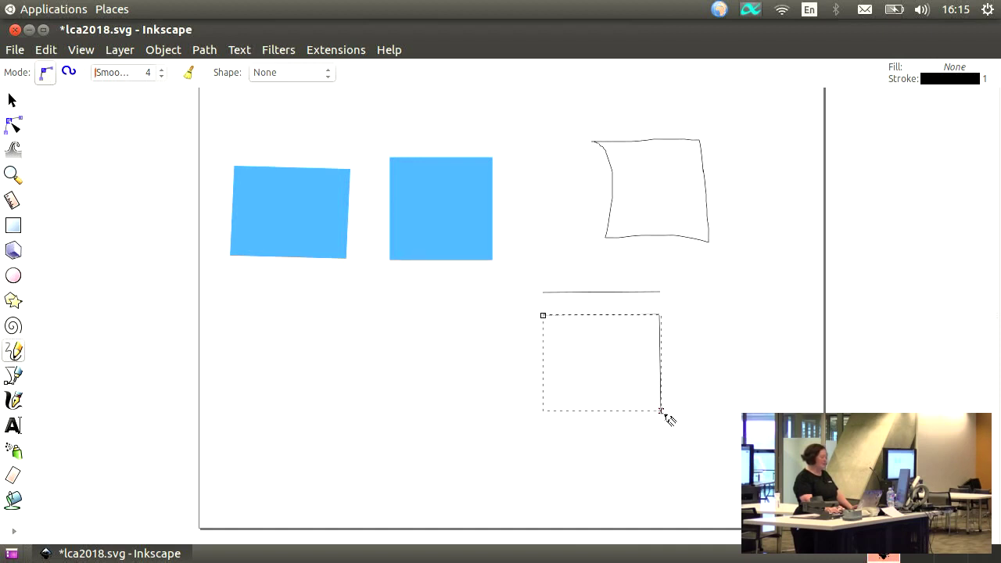
click(545, 410)
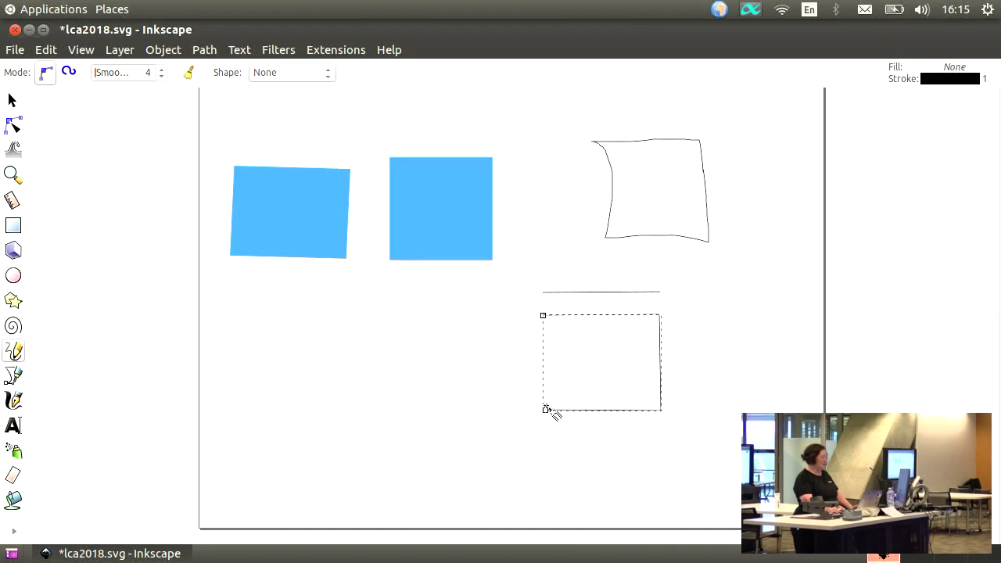
click(543, 315)
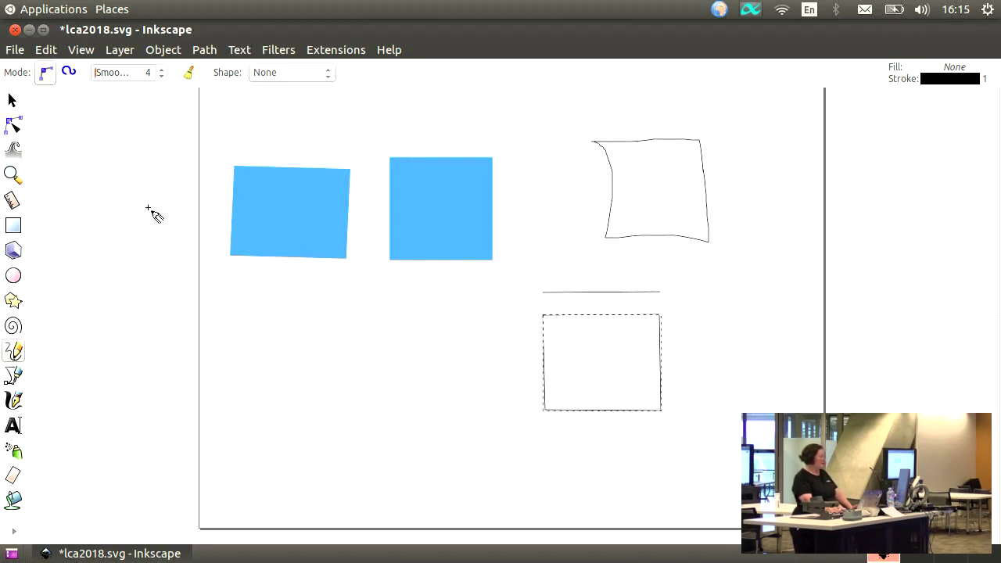
Delete the wobbly freehand square outline.
click(11, 100)
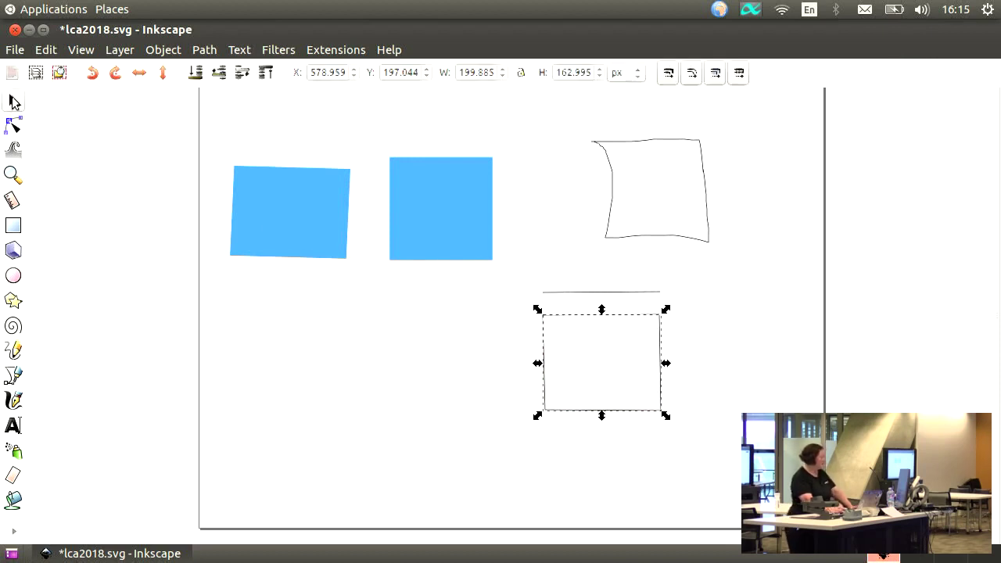
click(657, 237)
key(Delete)
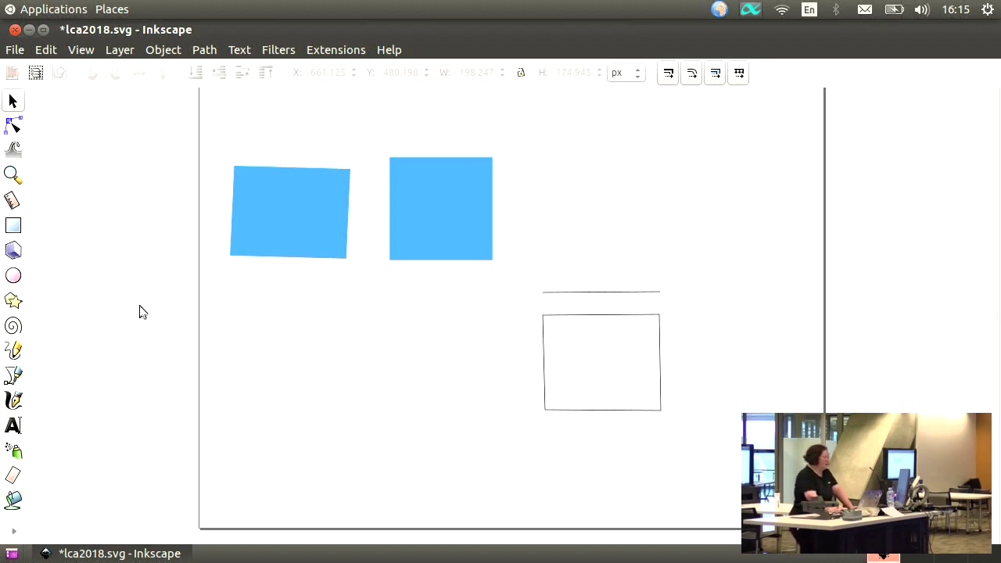
Draw a four-sided outline of straight segments with the Bezier pen, below the small blue rectangle.
click(13, 377)
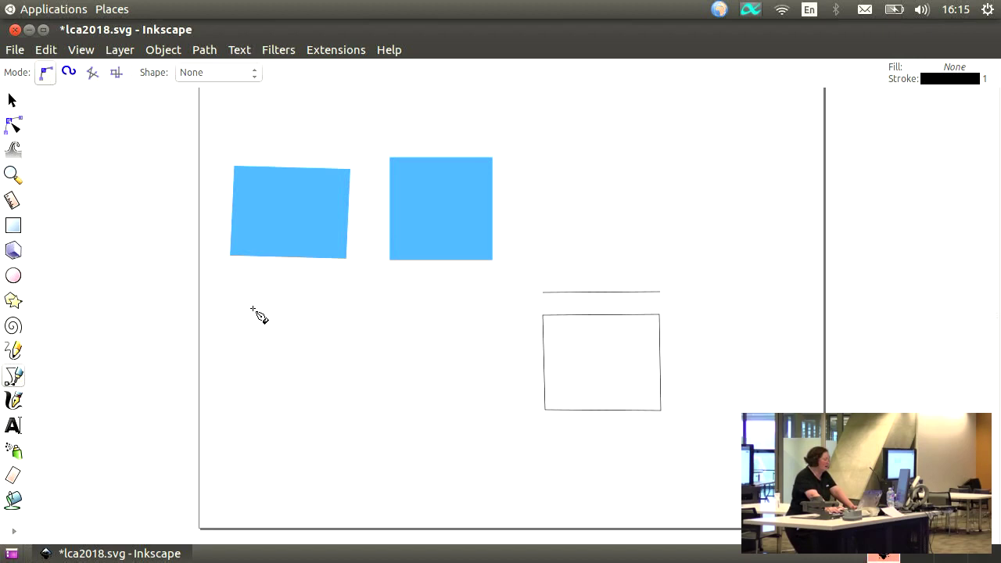
click(251, 308)
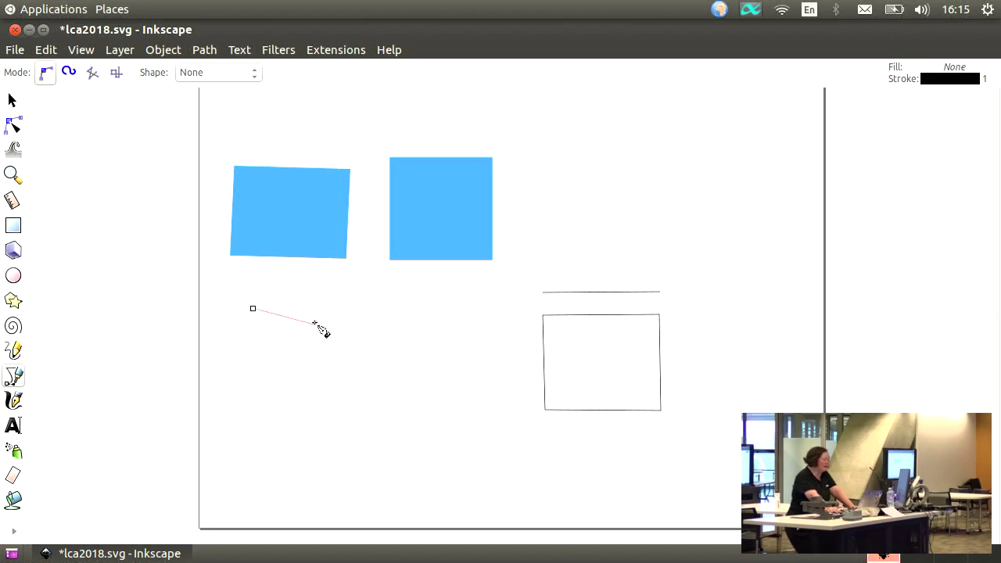
click(371, 309)
click(370, 420)
click(246, 418)
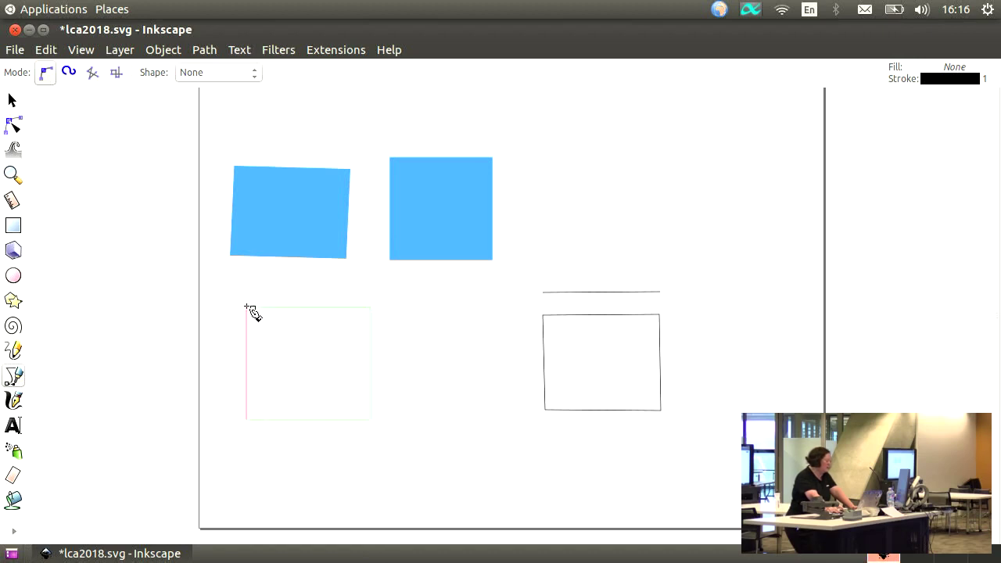
click(248, 308)
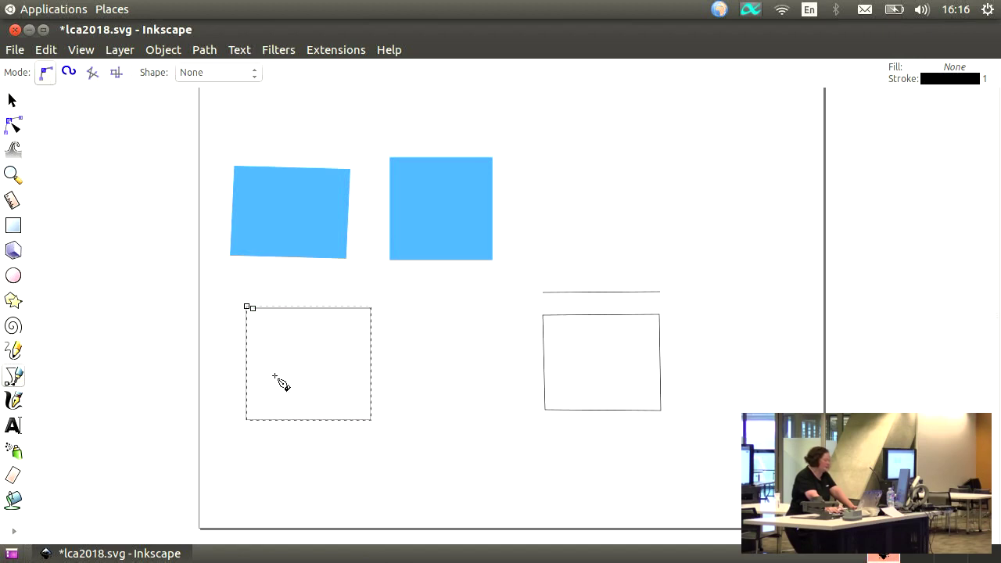
Move the Bezier outline and the Pencil-drawn rectangle closer together, and delete the straight horizontal line above the rectangle.
click(12, 101)
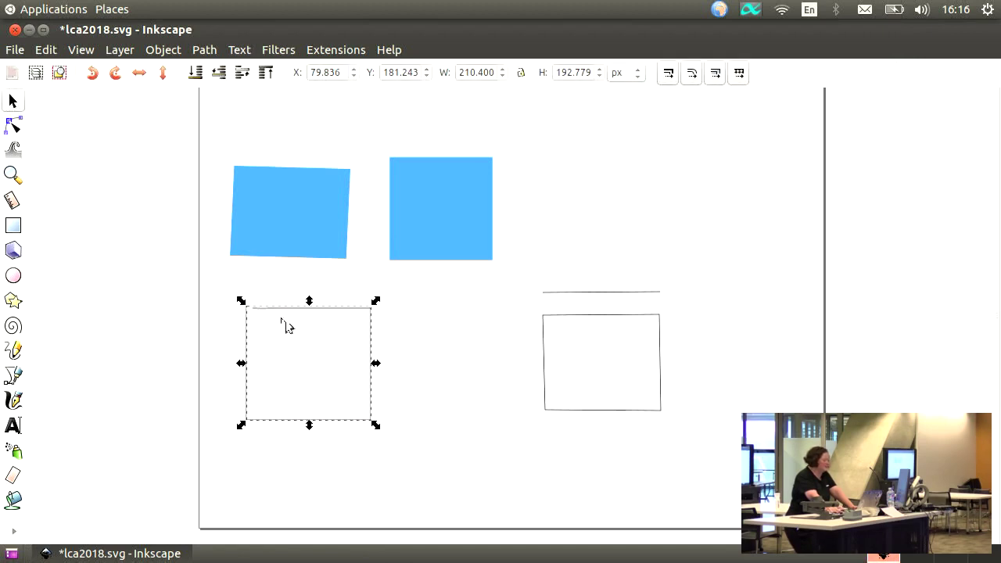
drag(376, 365, 409, 360)
mouse_move(544, 357)
mouse_down()
mouse_move(496, 334)
mouse_move(438, 346)
mouse_move(454, 358)
mouse_up()
click(598, 293)
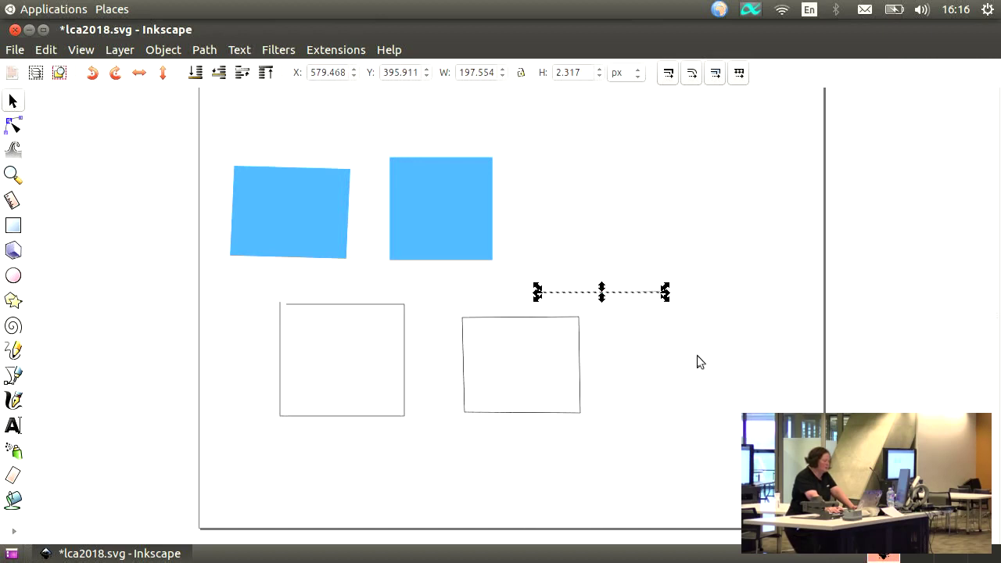
key(Delete)
Examine the corner nodes of the straight-sided Pencil rectangle with the node editing tool.
click(543, 318)
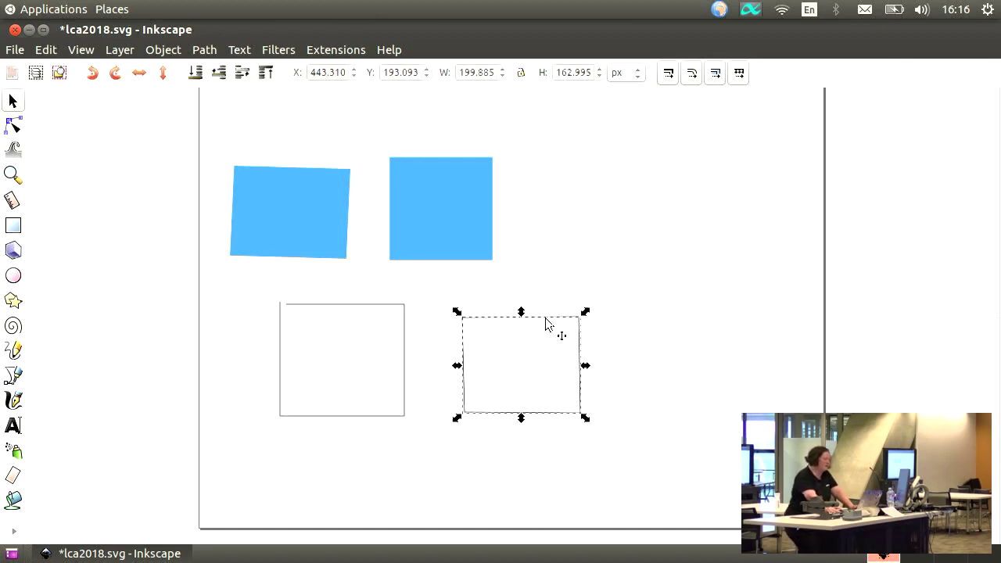
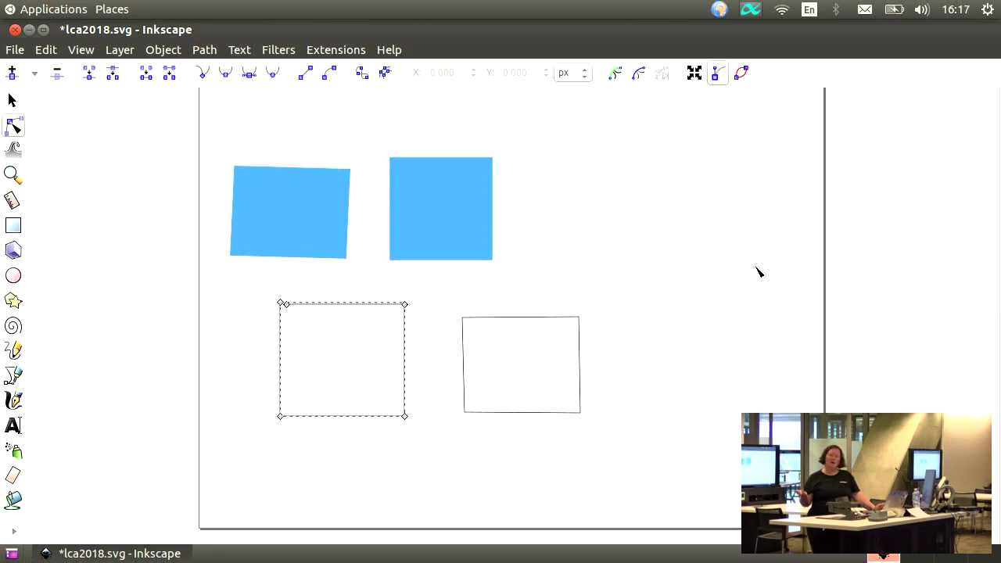
click(576, 318)
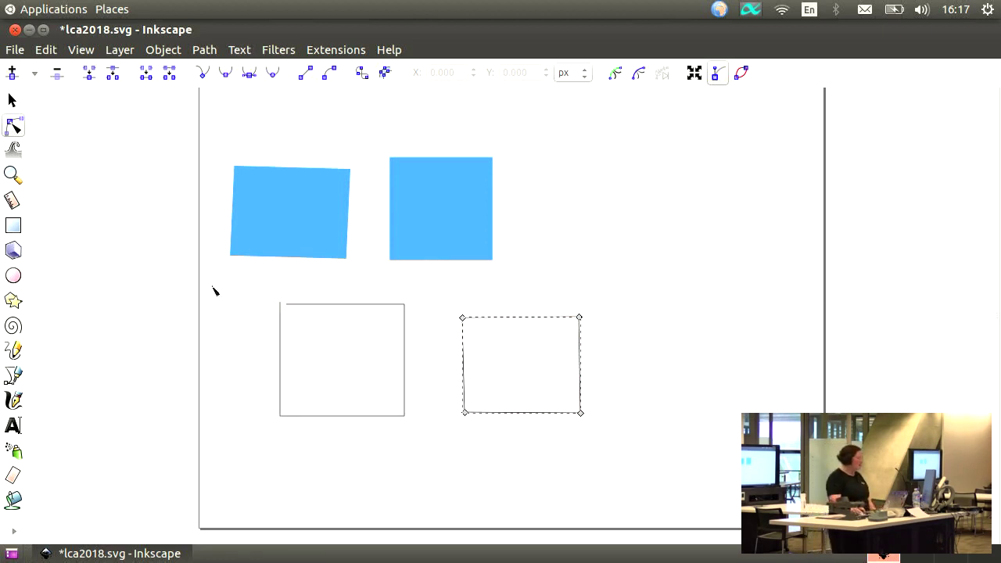
Draw a wobbly freehand four-sided outline with the Pencil tool, to the right of the blue shapes.
click(8, 352)
mouse_move(608, 161)
mouse_down()
mouse_move(659, 154)
mouse_move(635, 269)
mouse_up()
drag(619, 151, 617, 153)
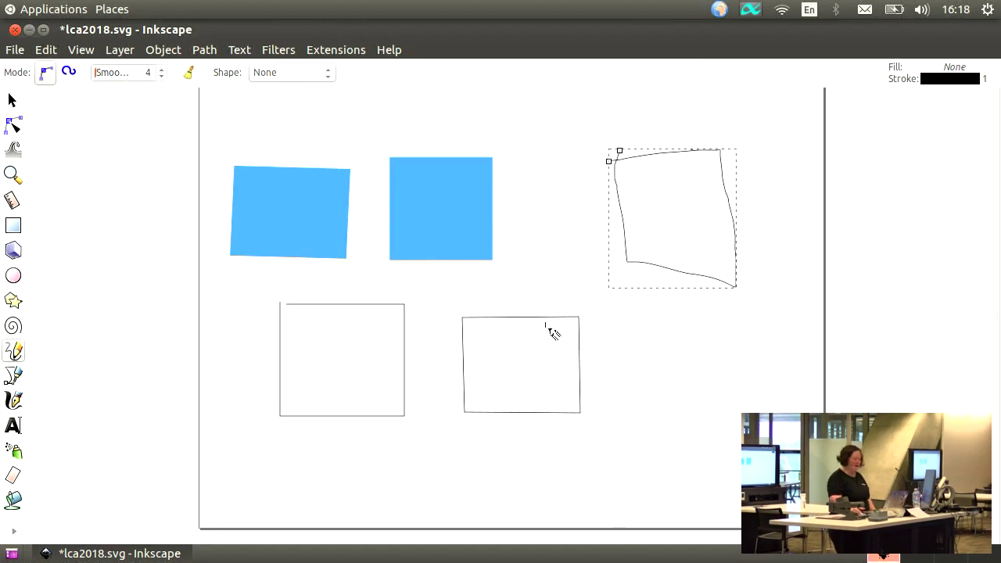
Examine the nodes of the freehand outline and compare them with those of the straight-sided Pencil rectangle.
click(13, 127)
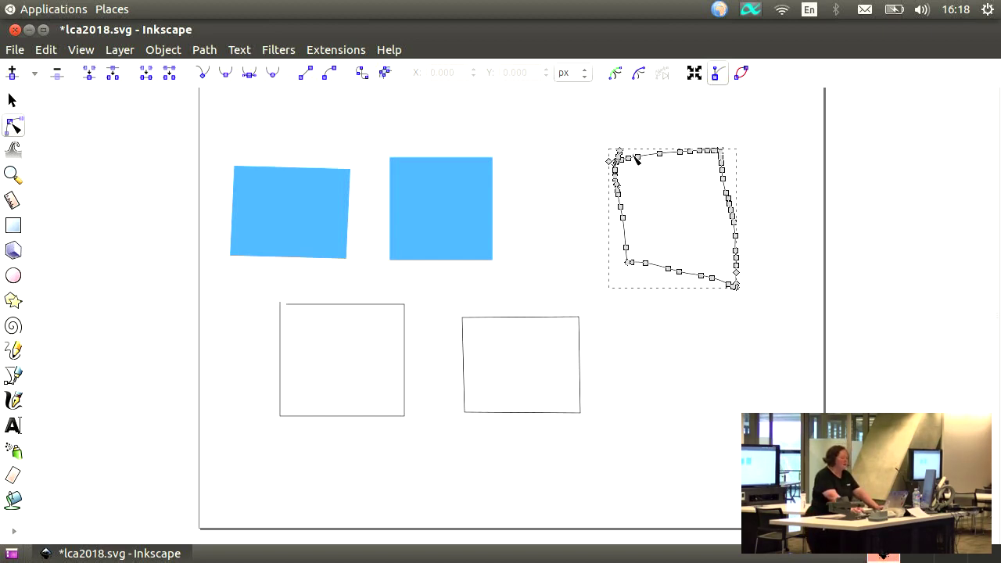
click(759, 247)
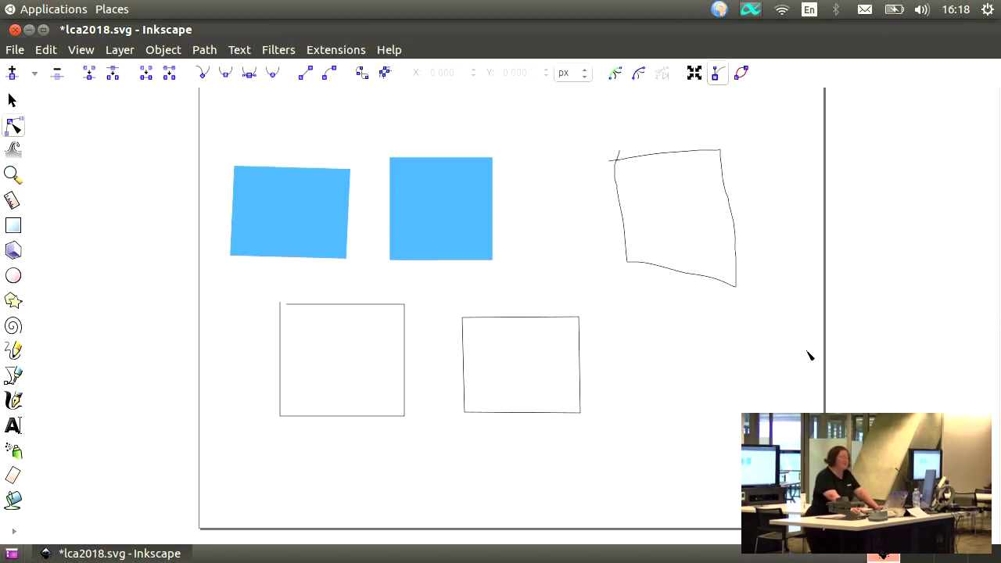
click(581, 402)
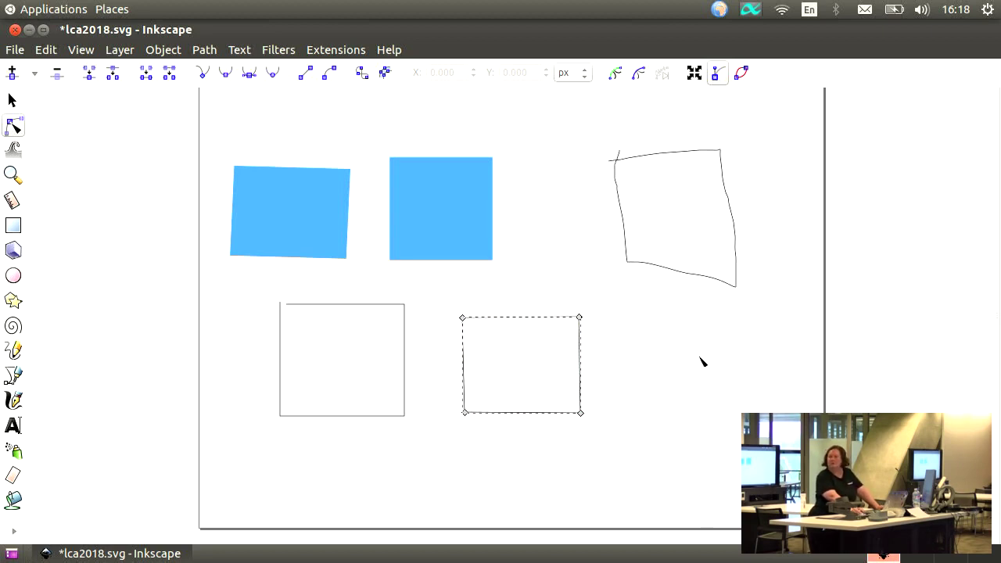
scroll(695, 338, down, 1)
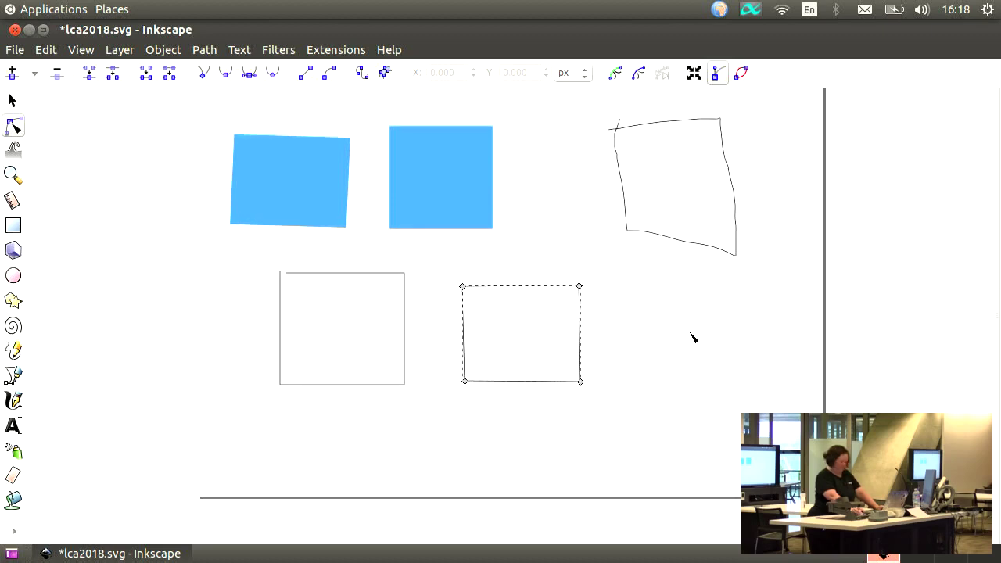
scroll(695, 338, up, 1)
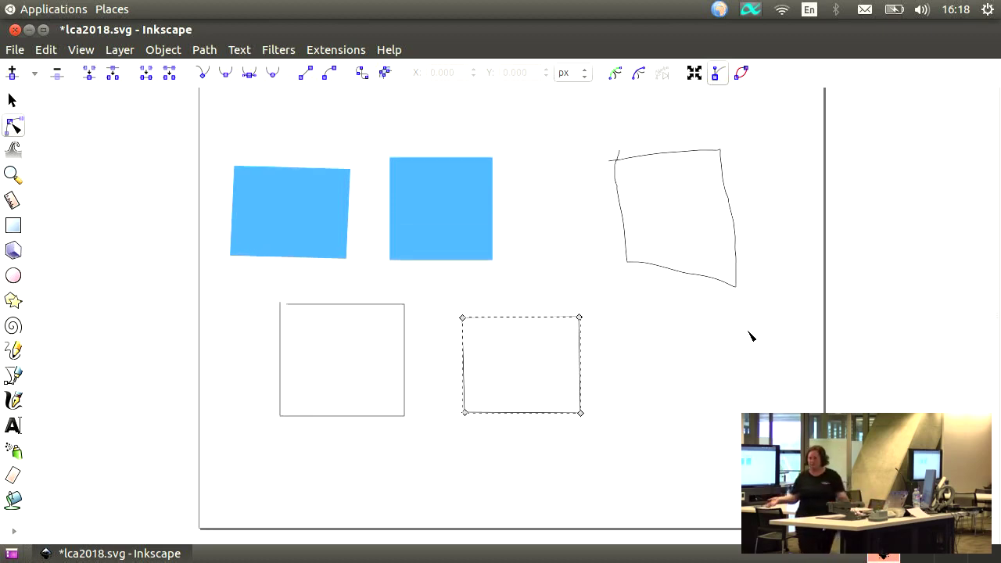
Select the straight-sided Pencil rectangle and zoom the view to the selection.
click(11, 100)
click(536, 353)
click(576, 350)
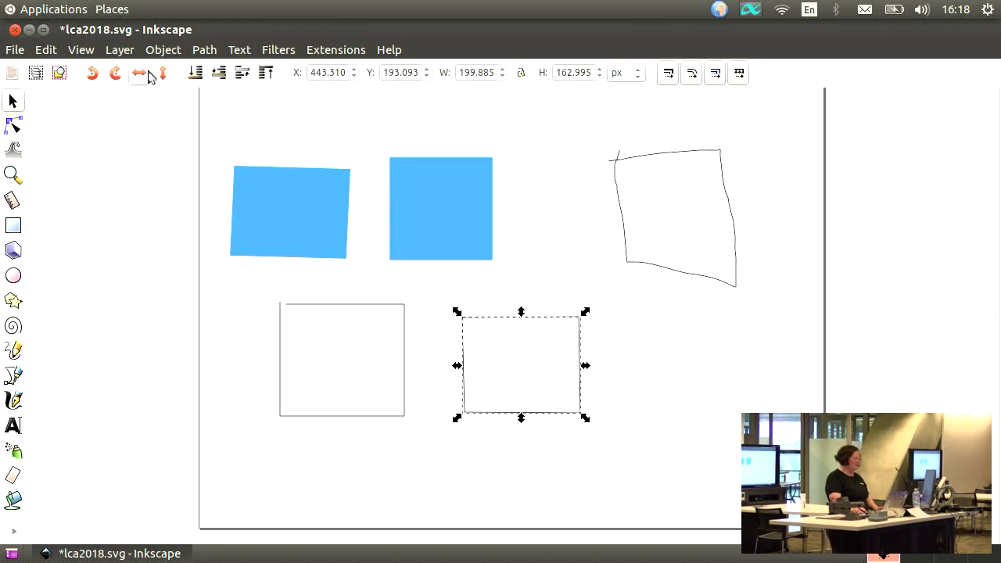
click(75, 51)
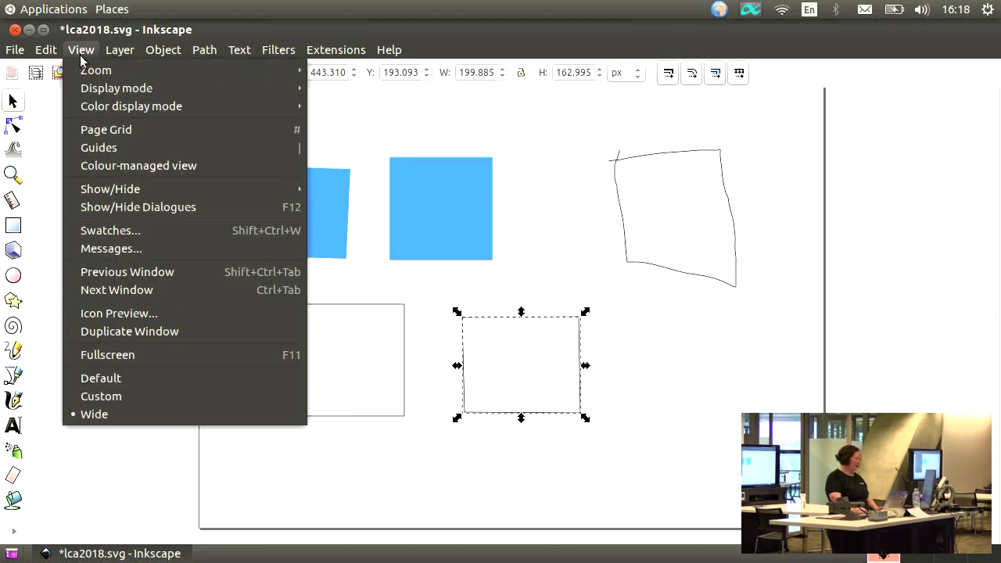
mouse_move(257, 72)
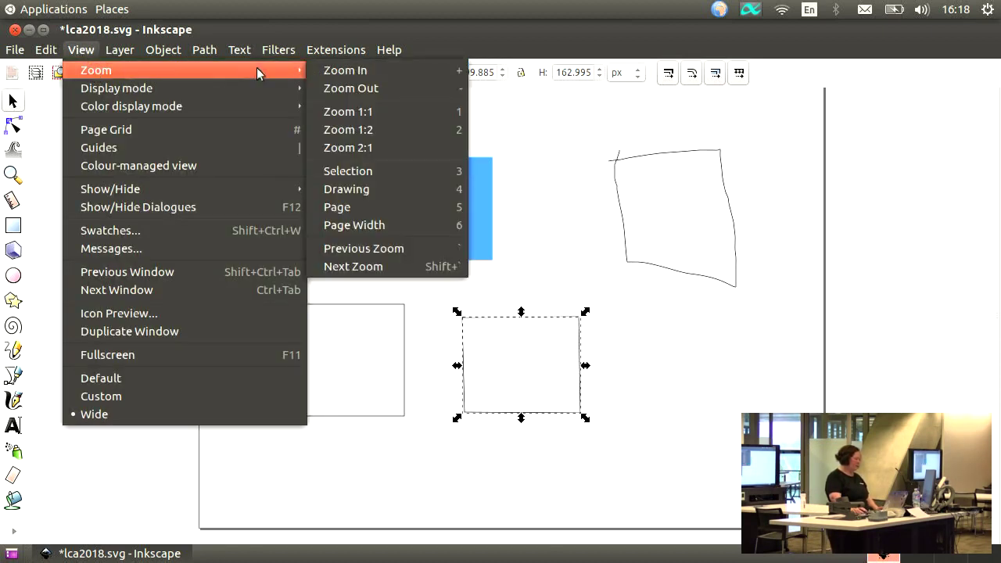
click(385, 171)
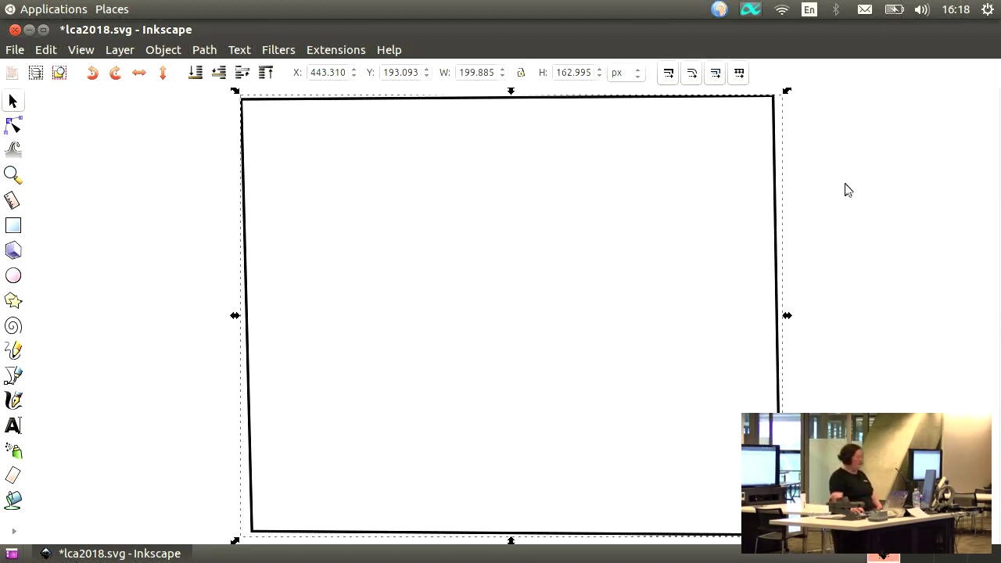
Show the colour palette and the scrollbars in the workspace.
click(82, 50)
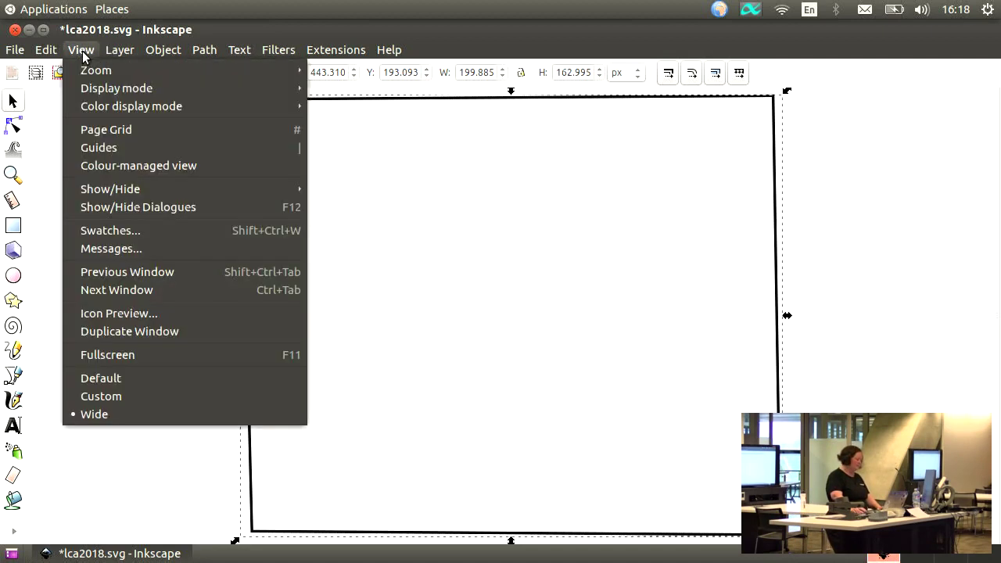
mouse_move(144, 191)
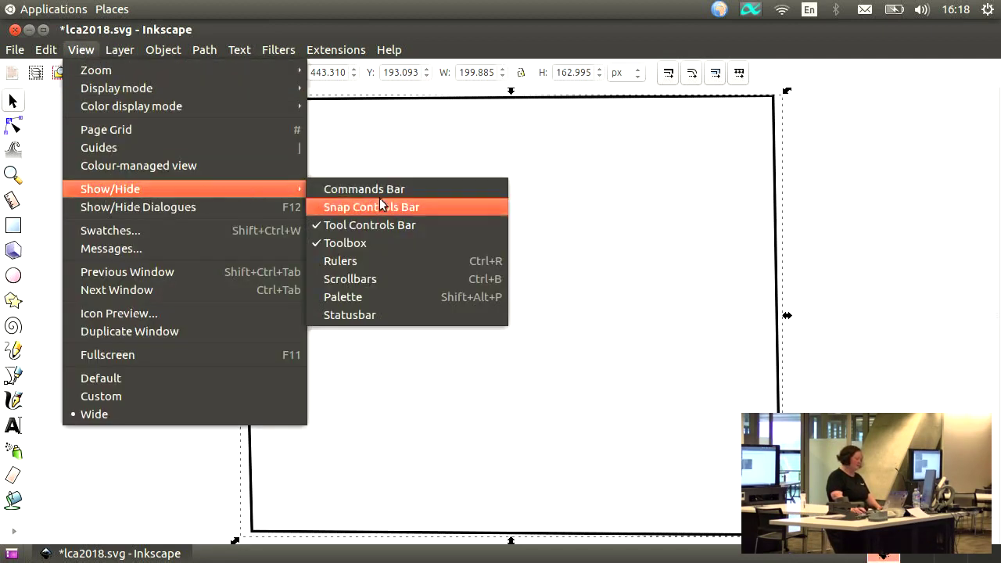
click(386, 297)
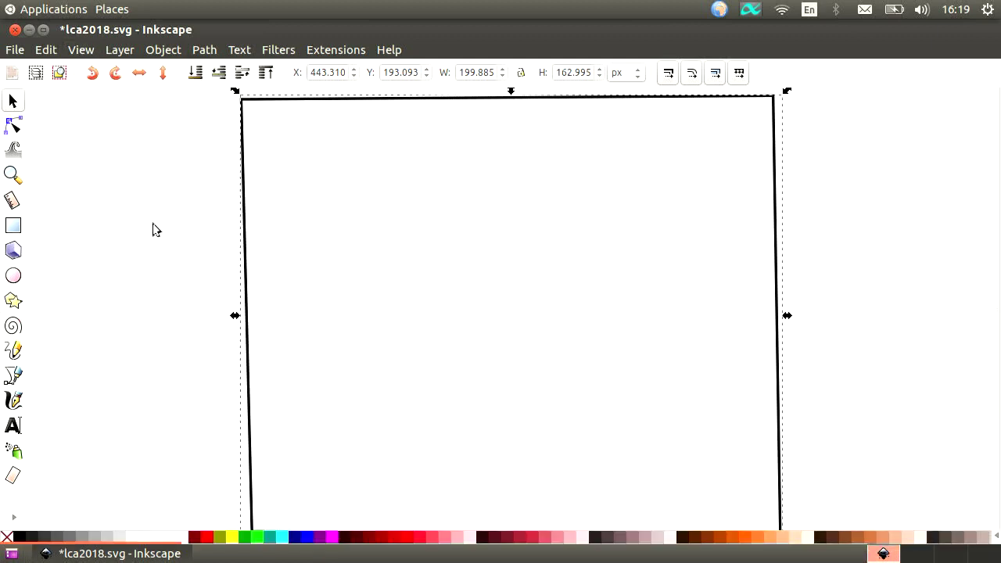
click(90, 50)
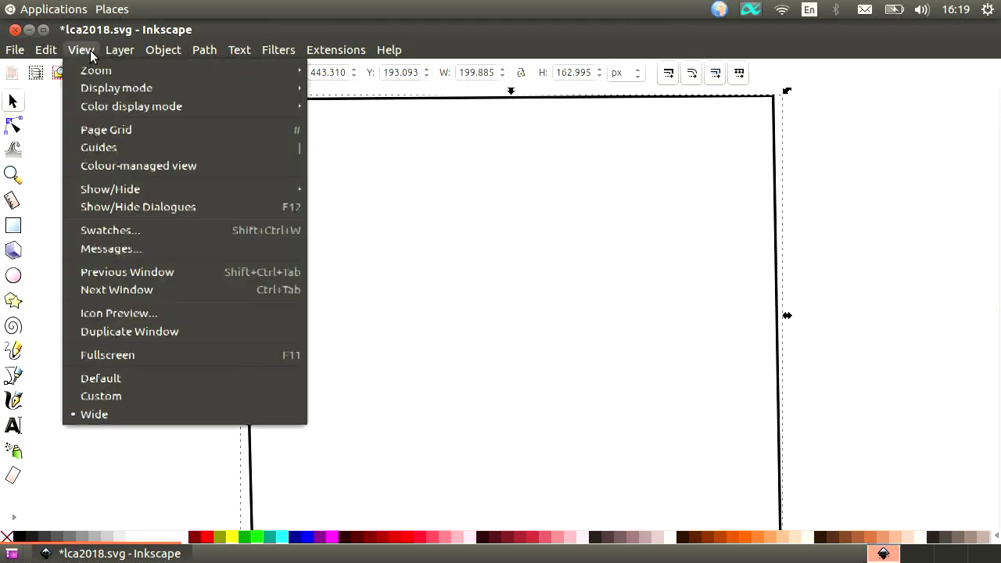
mouse_move(181, 188)
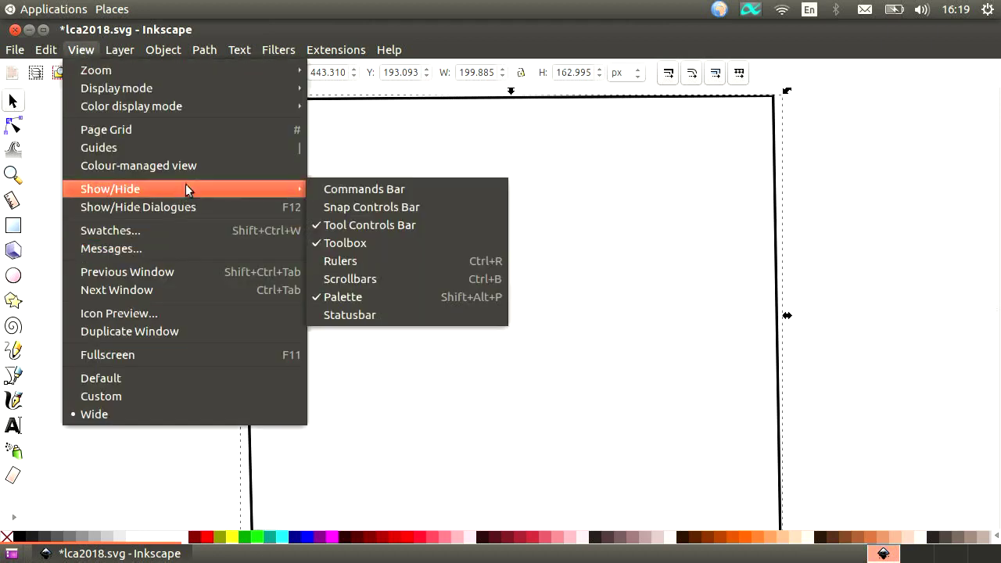
click(374, 279)
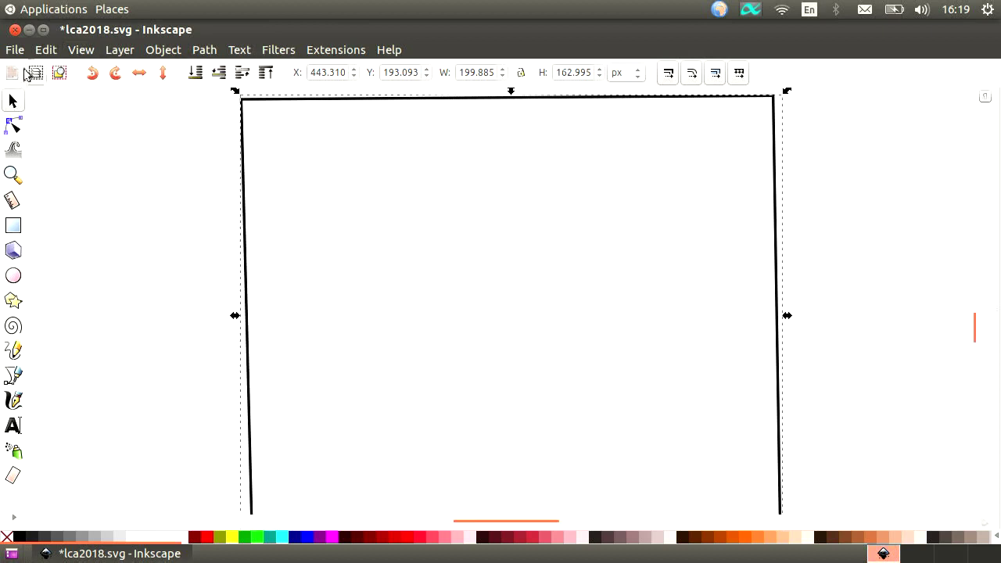
Show the rulers and the Snap Controls Bar in the workspace.
click(85, 52)
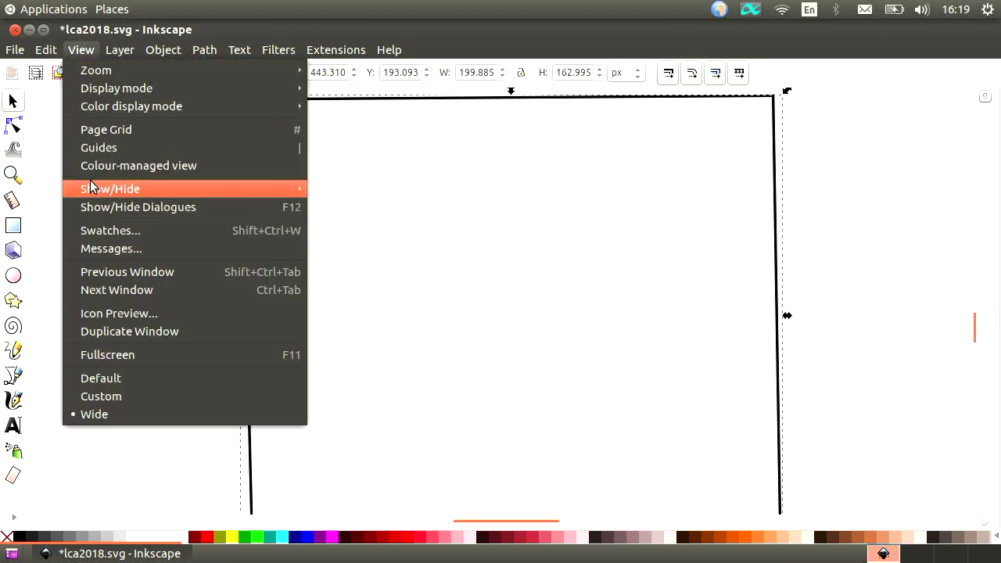
mouse_move(91, 186)
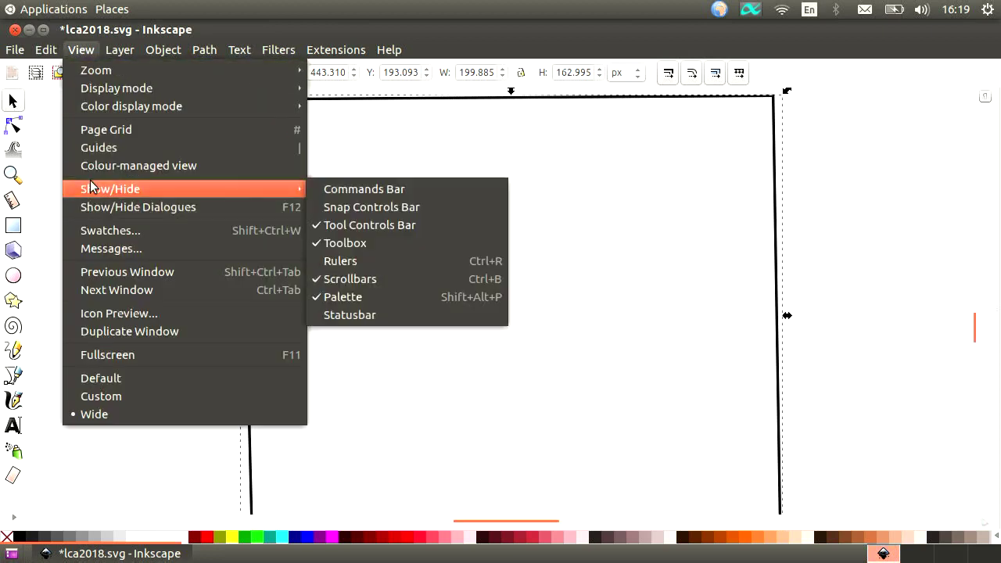
click(360, 262)
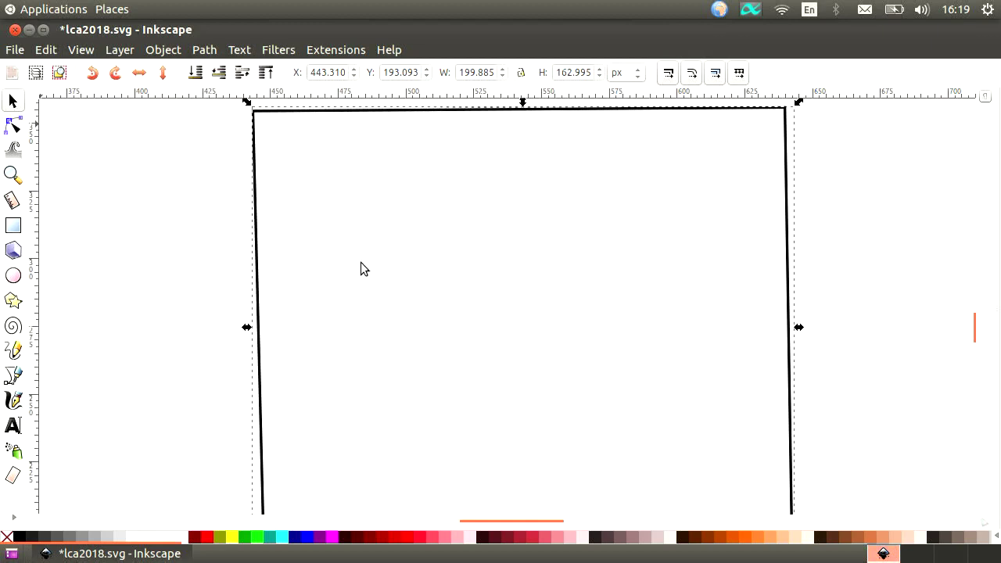
click(119, 50)
mouse_move(80, 49)
mouse_move(121, 189)
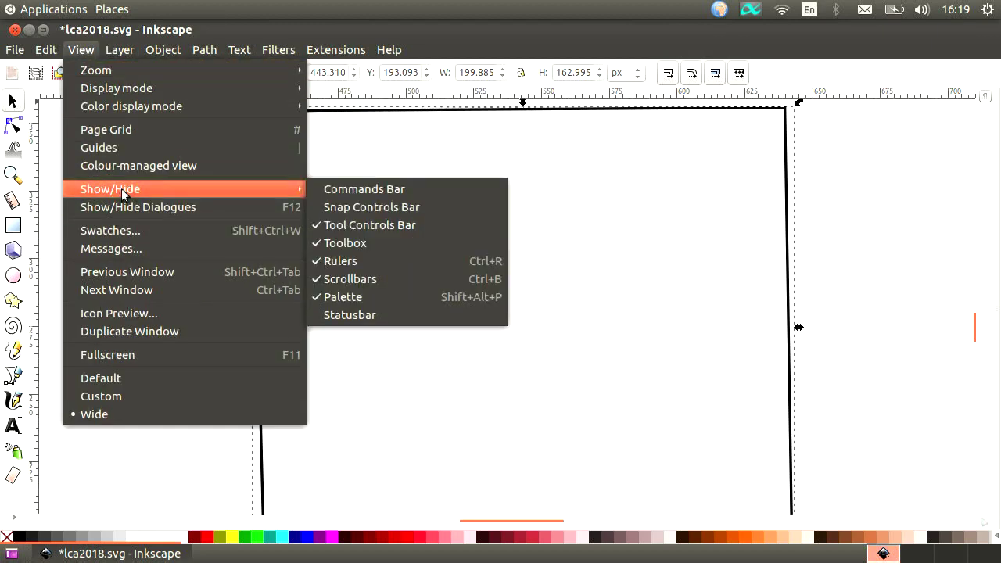
click(349, 207)
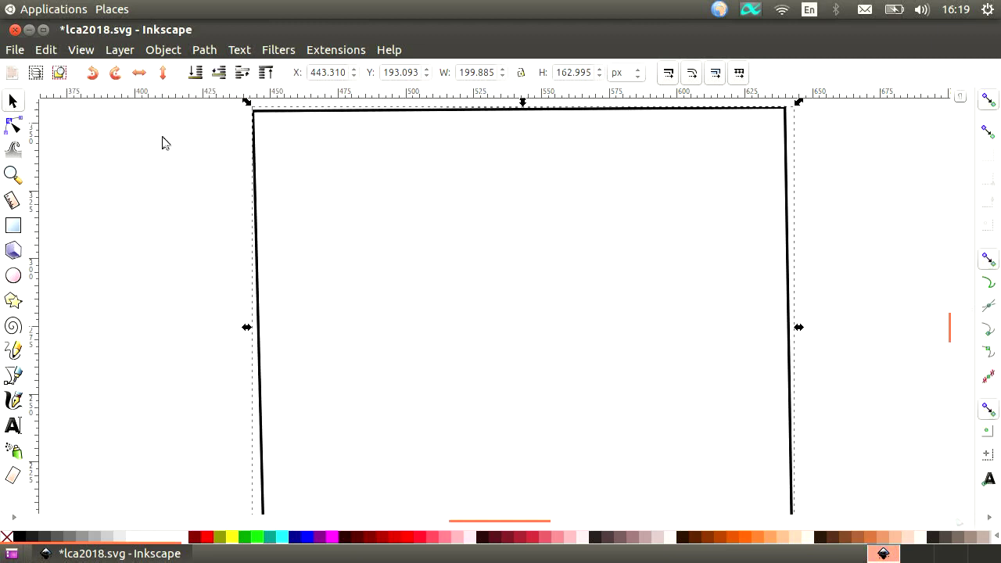
Show the Commands Bar and fit the selected rectangle in the window again.
click(86, 50)
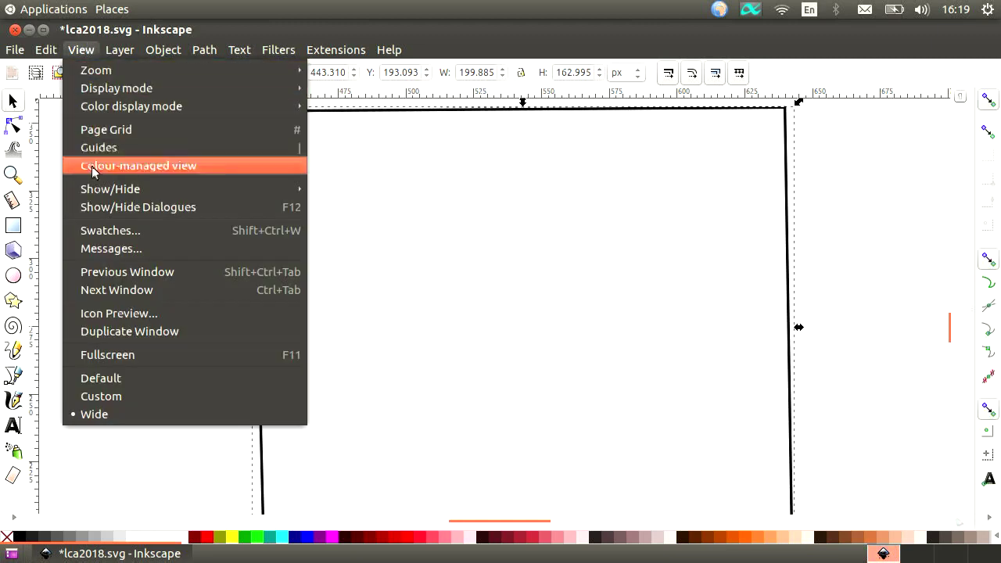
mouse_move(305, 188)
click(336, 187)
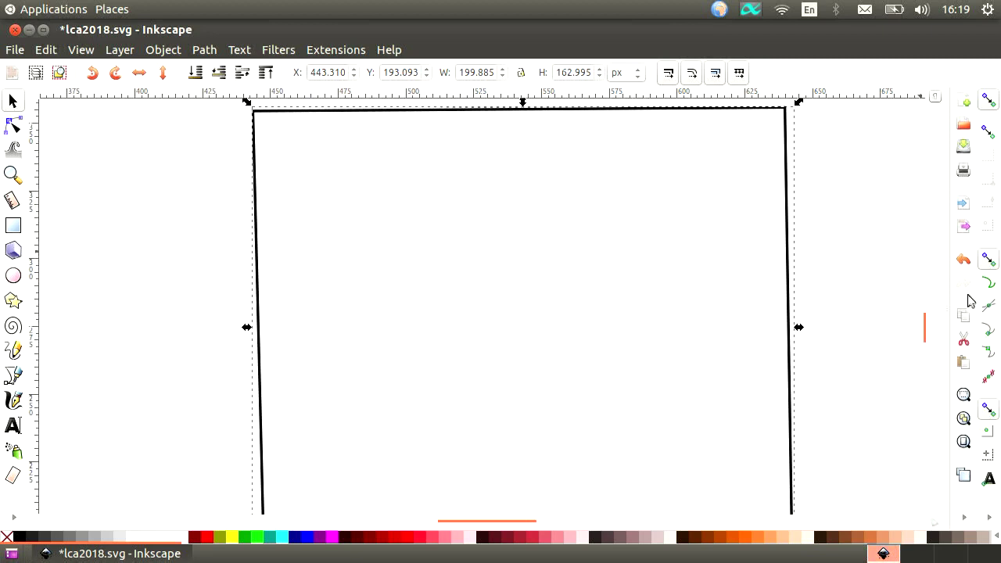
click(964, 396)
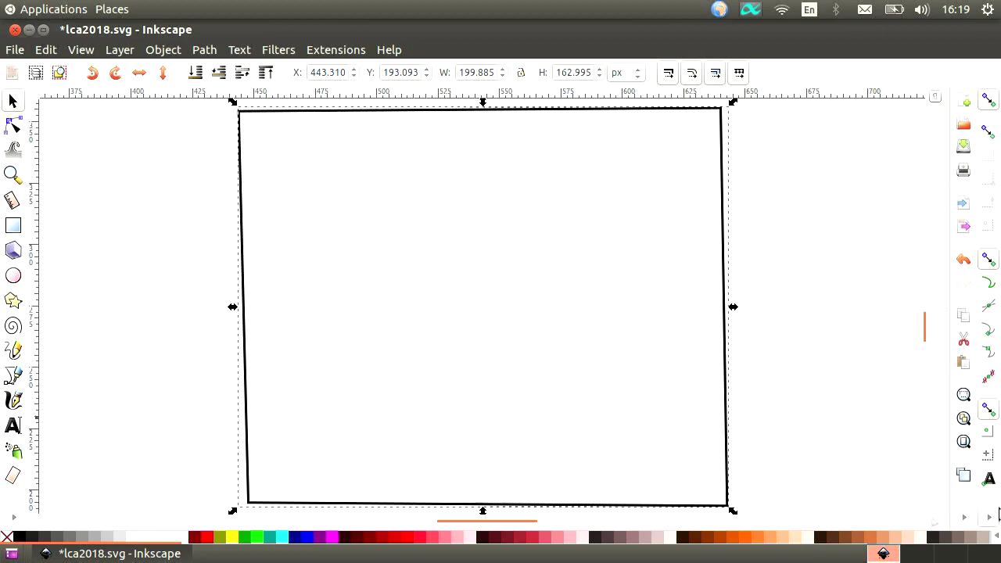
click(988, 518)
click(990, 517)
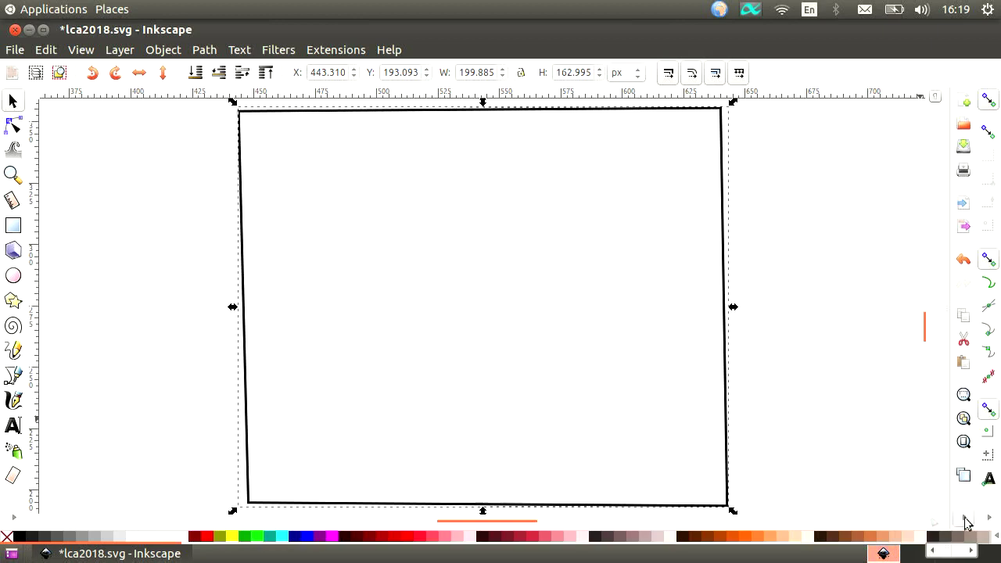
key(ctrl+shift+p)
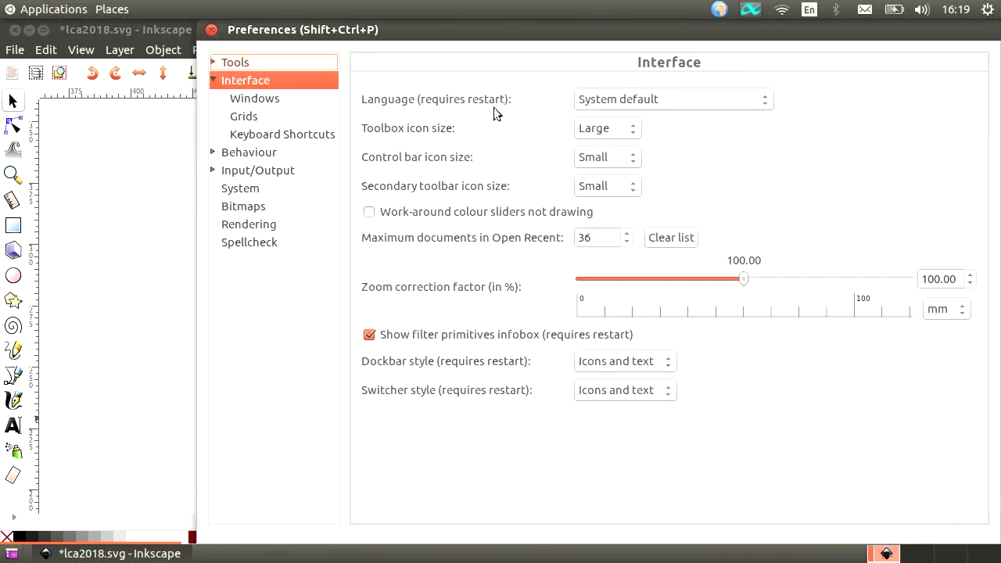
drag(532, 25, 346, 100)
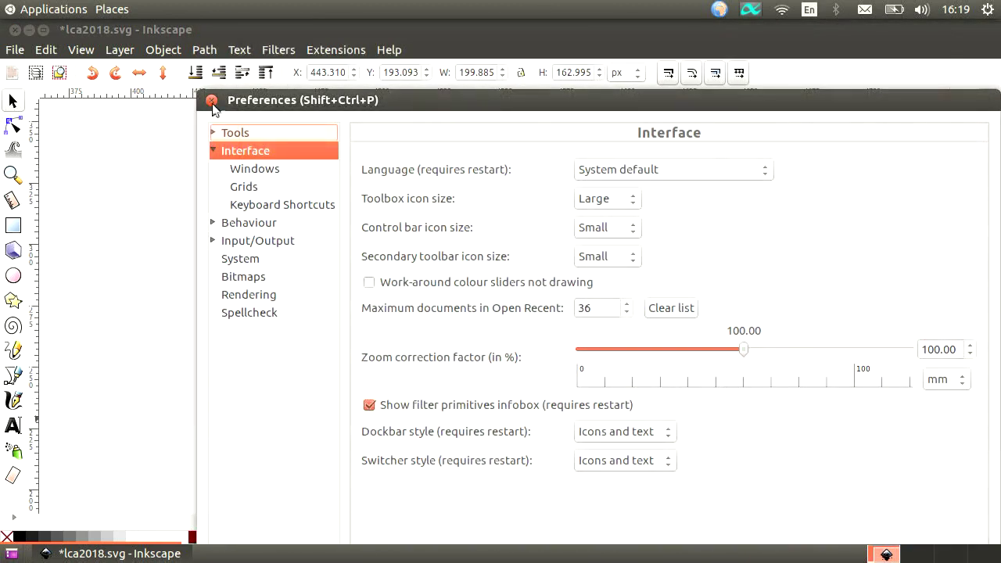
click(211, 101)
click(82, 50)
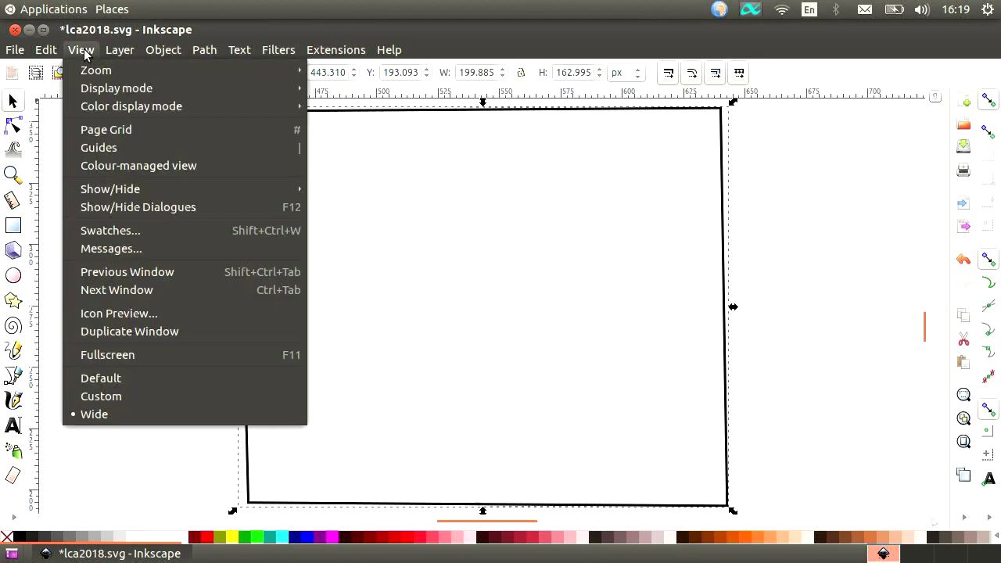
click(84, 49)
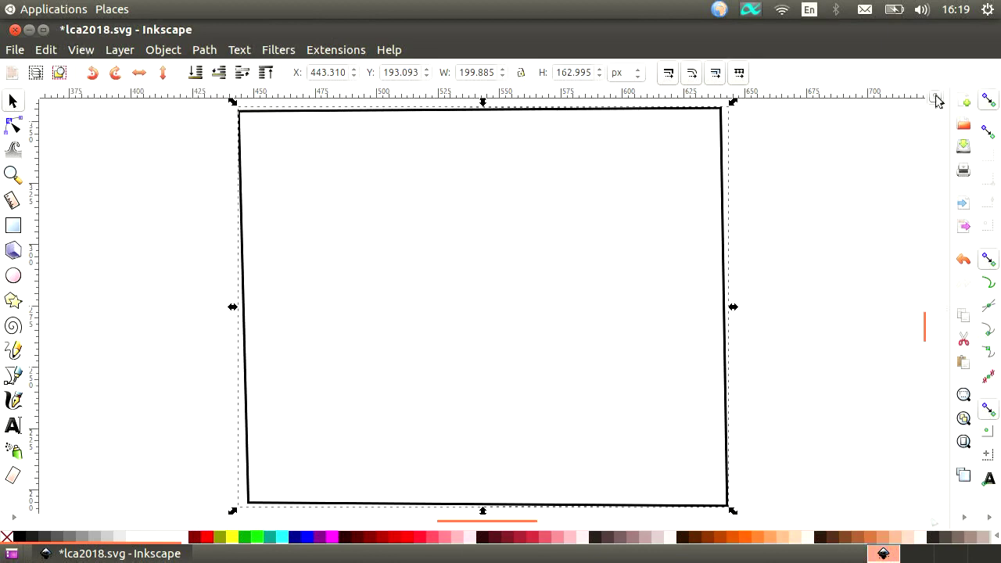
Open the Fill and Stroke settings and move the selected rectangle left to about X 407 px.
click(992, 520)
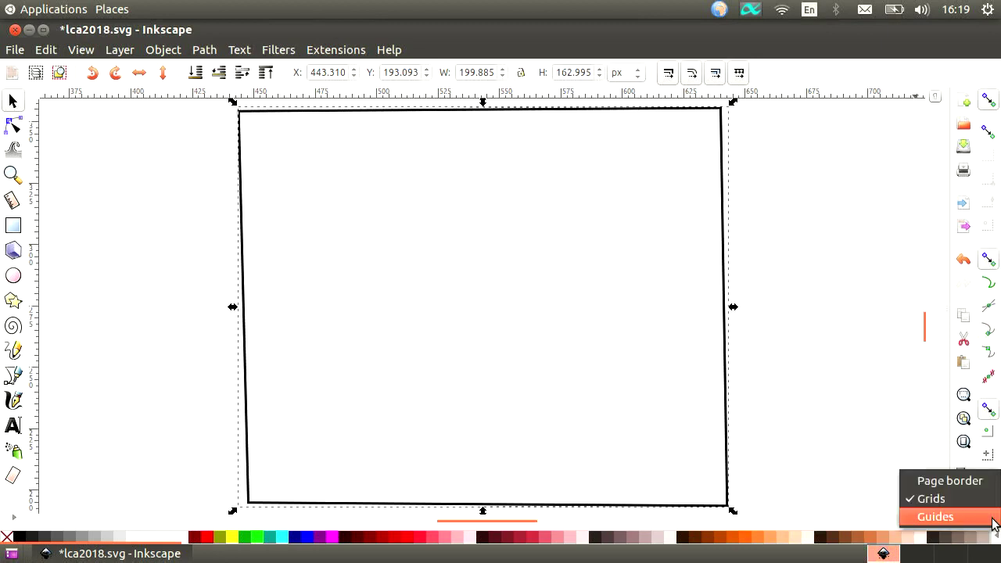
click(880, 489)
click(964, 516)
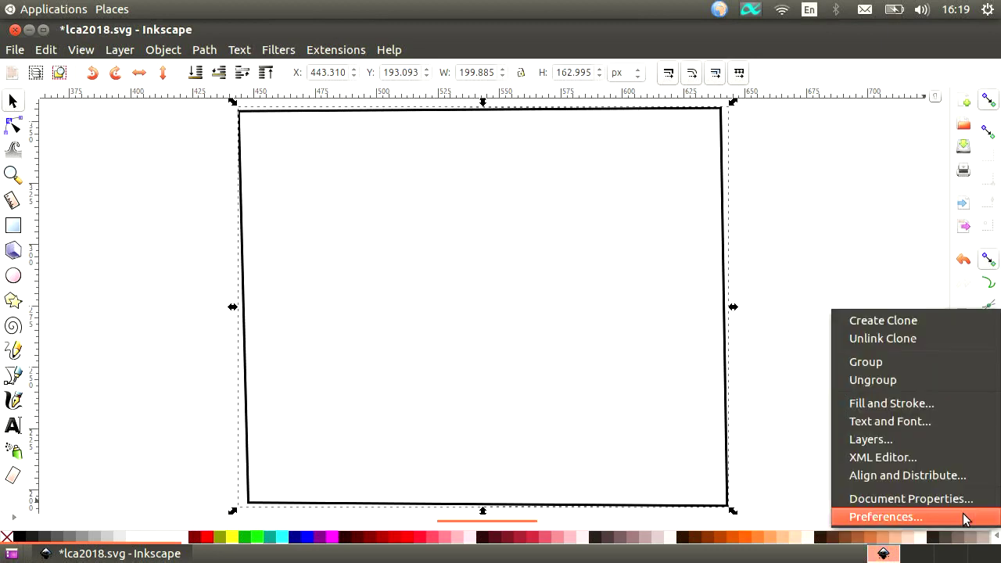
click(912, 403)
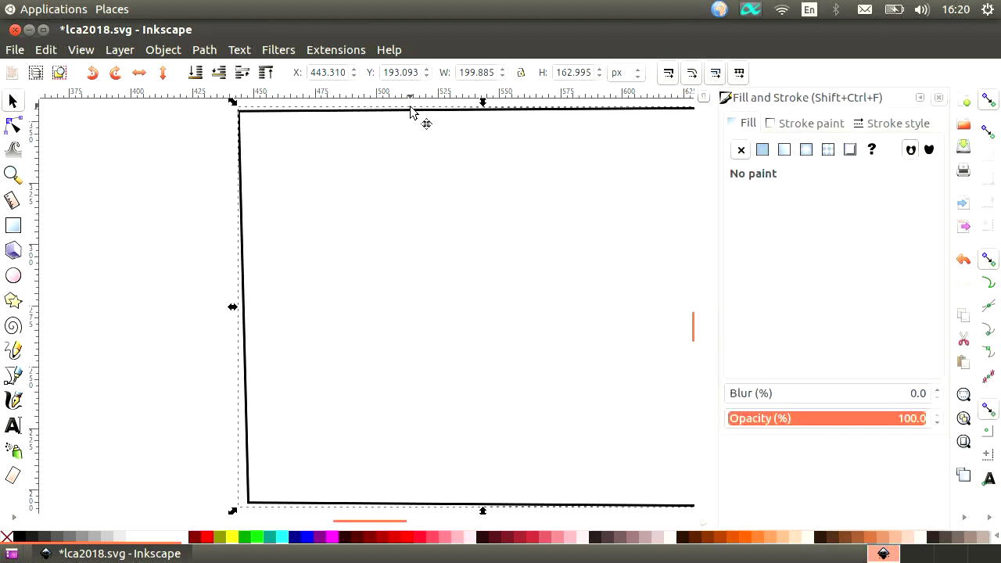
drag(415, 114, 320, 111)
Set the rectangle's stroke width to 5 px and deselect the rectangle.
click(813, 127)
click(896, 125)
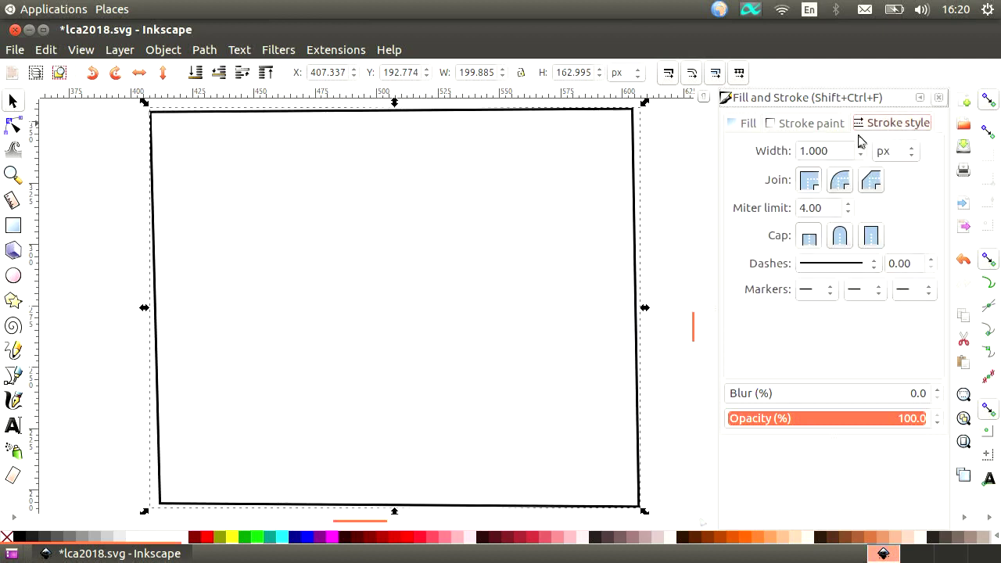
scroll(861, 151, up, 9)
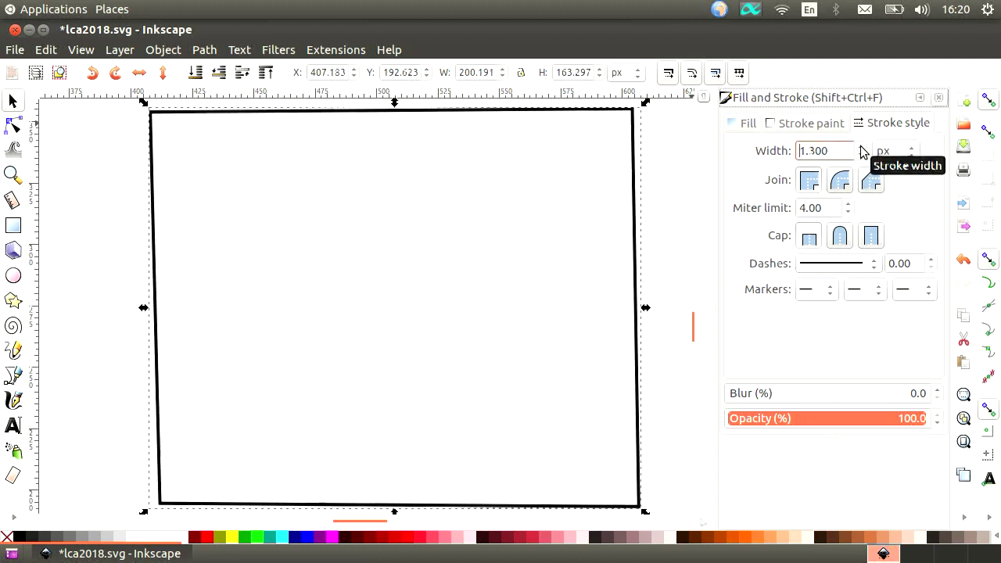
scroll(860, 151, up, 9)
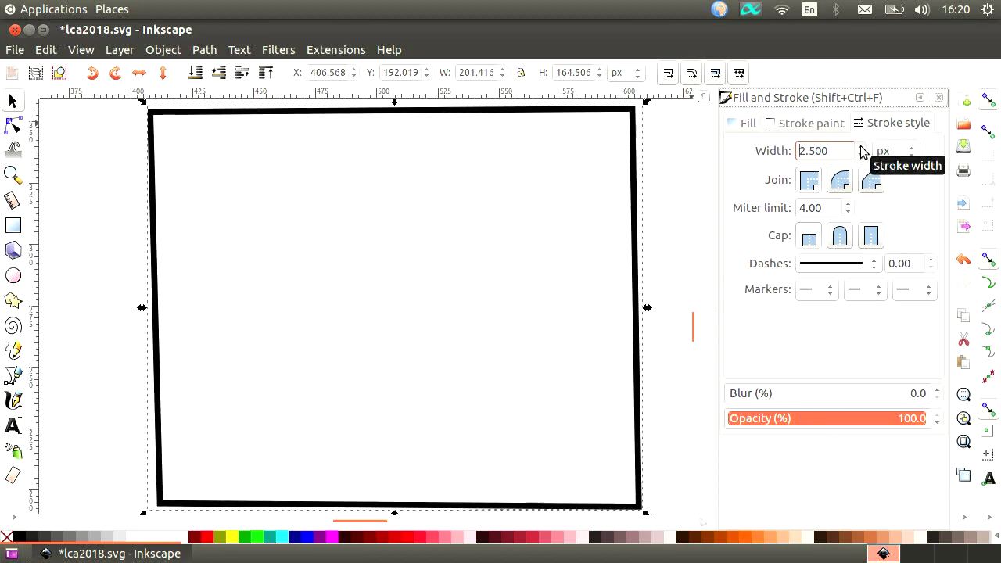
double_click(826, 150)
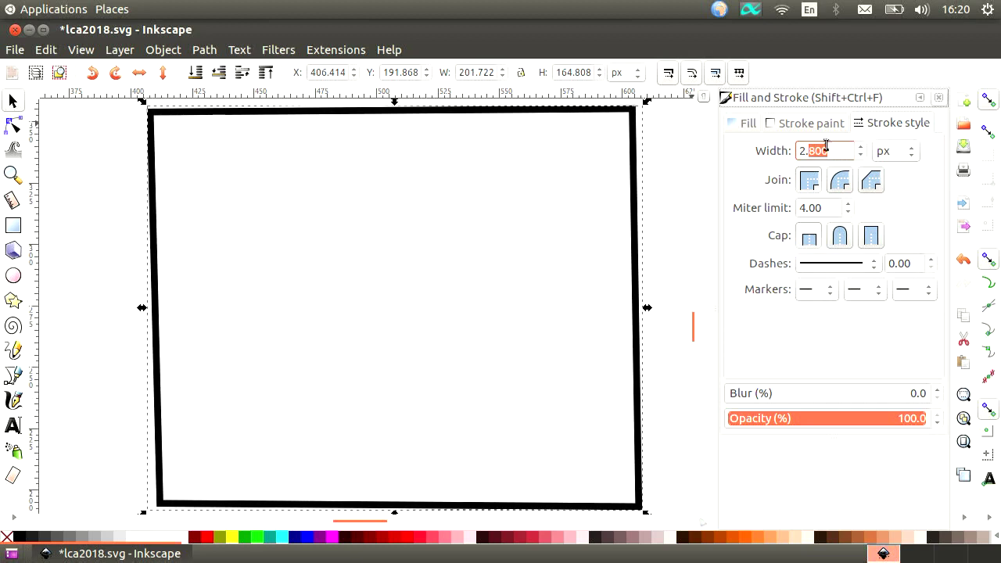
triple_click(845, 147)
text(5)
key(Return)
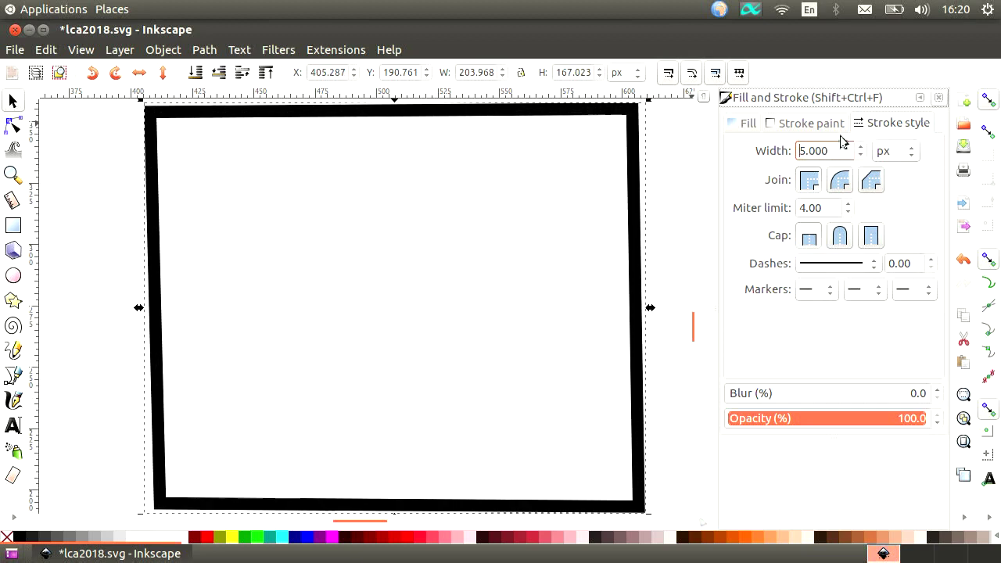
click(694, 197)
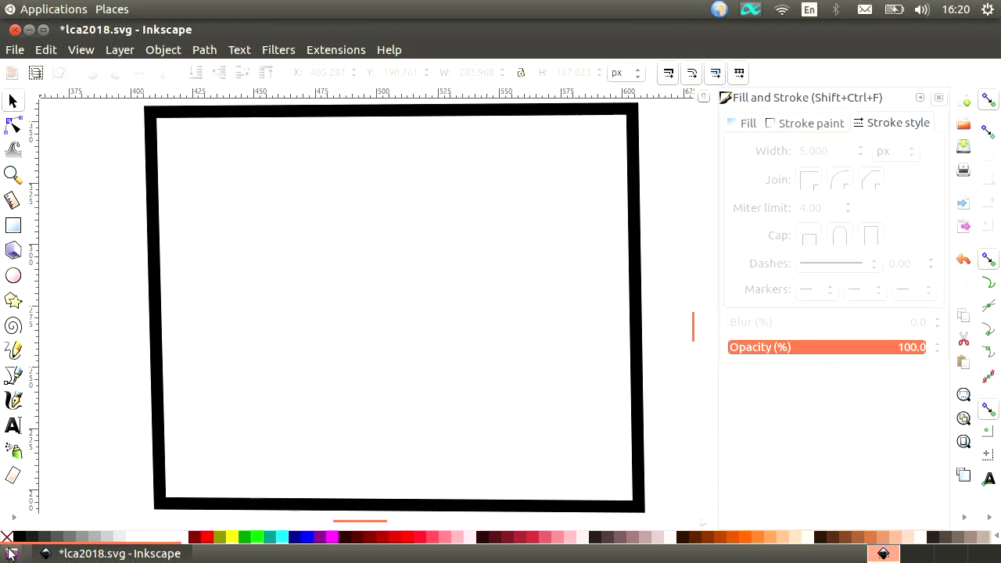
Fill the inside of the thick-outlined rectangle with blue using the Paint Bucket tool.
click(15, 519)
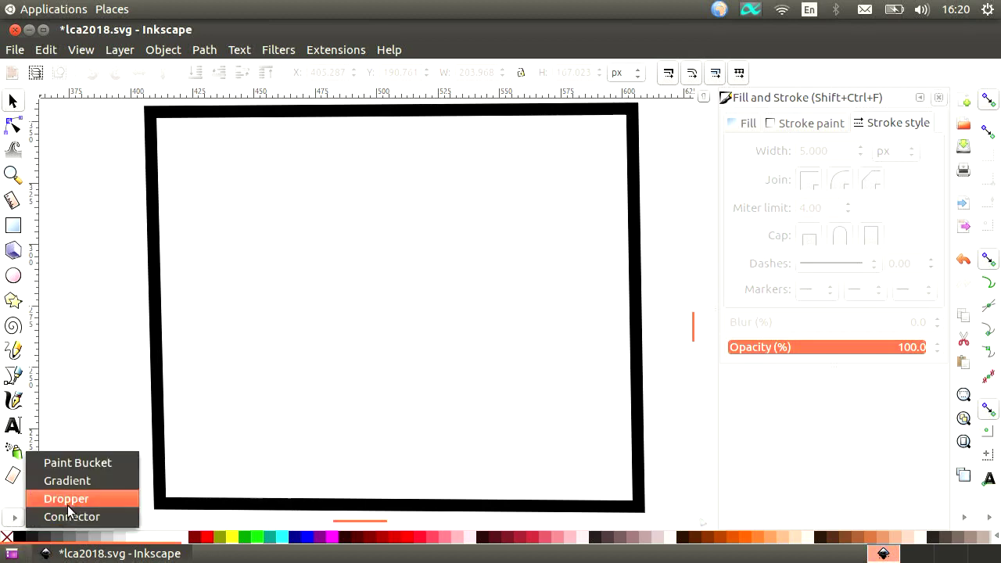
click(98, 461)
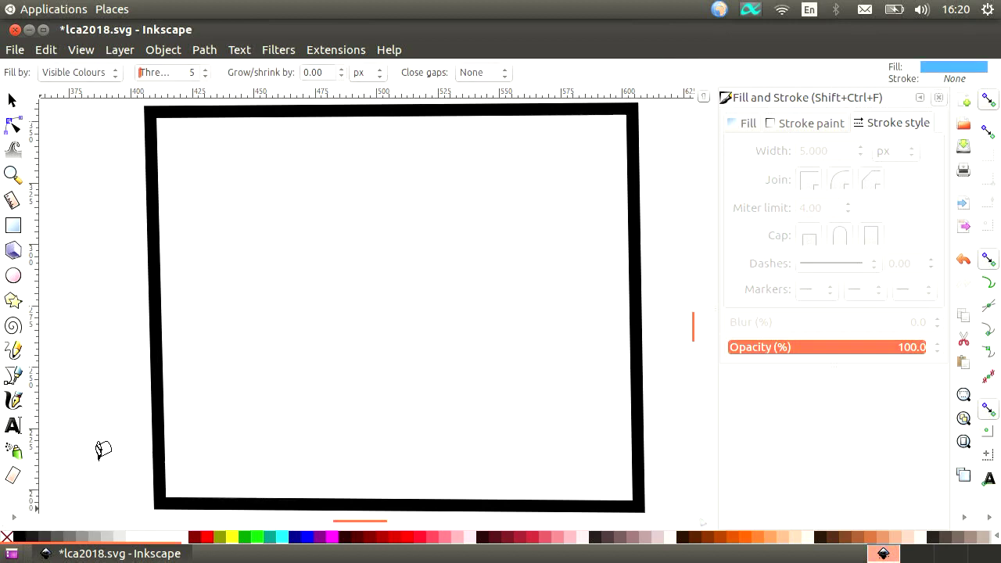
click(437, 178)
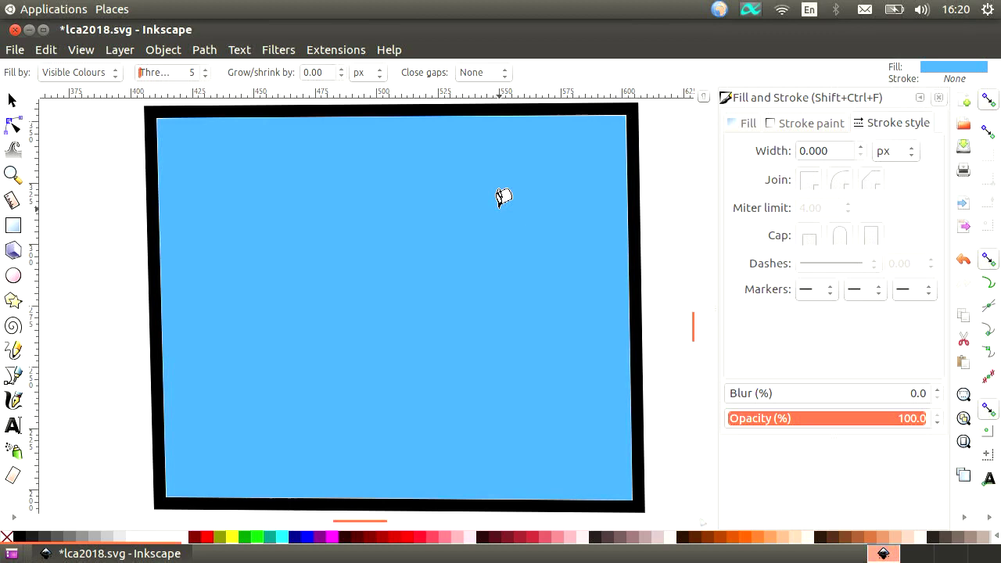
Move the blue fill shape out of the thick outline and place it beside the outline's right edge.
click(12, 100)
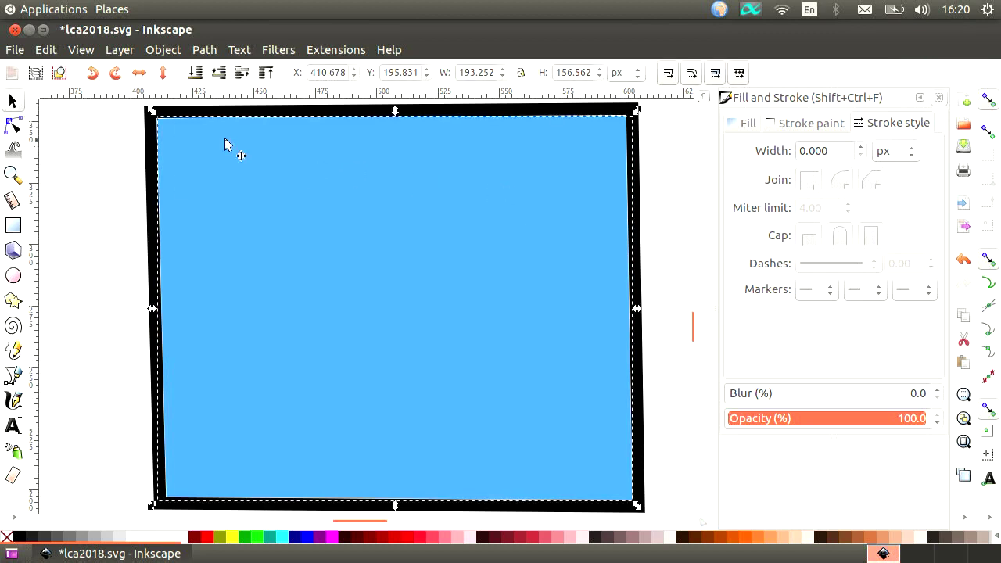
drag(518, 192, 37, 248)
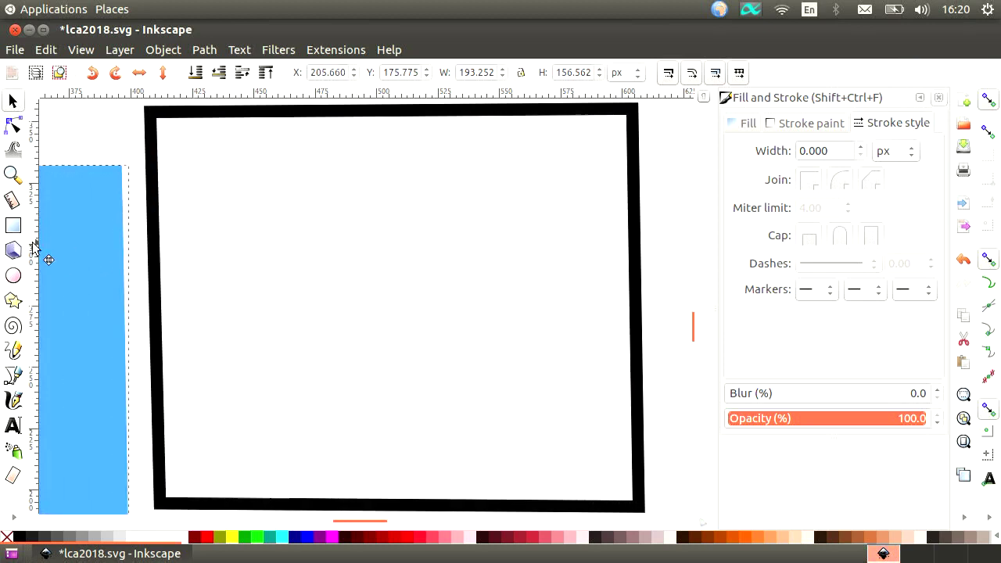
click(963, 442)
drag(290, 384, 534, 388)
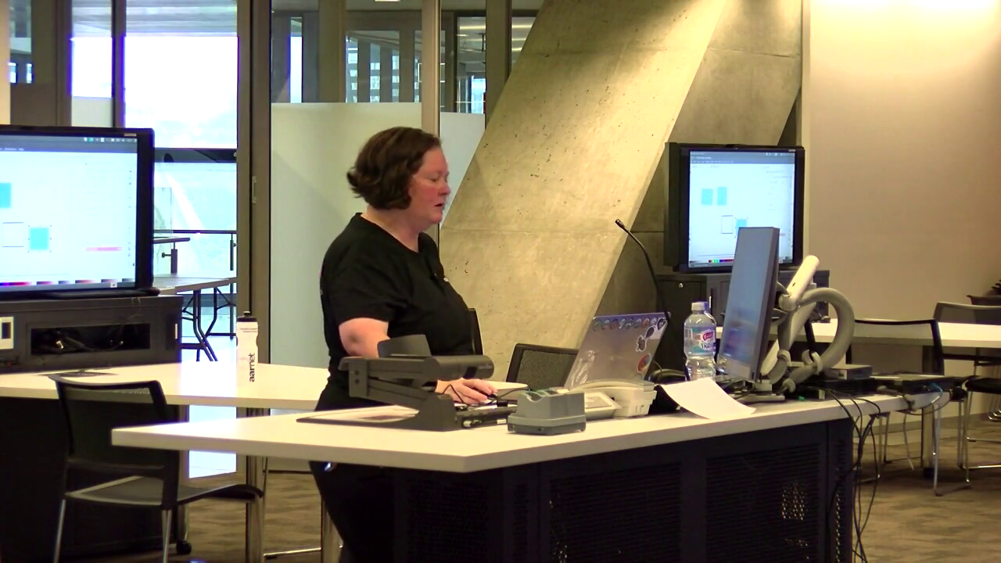
Draw a 3D box about 199 px wide and 167 px high overlapping the wavy freehand outline, and deselect it.
drag(399, 205, 464, 269)
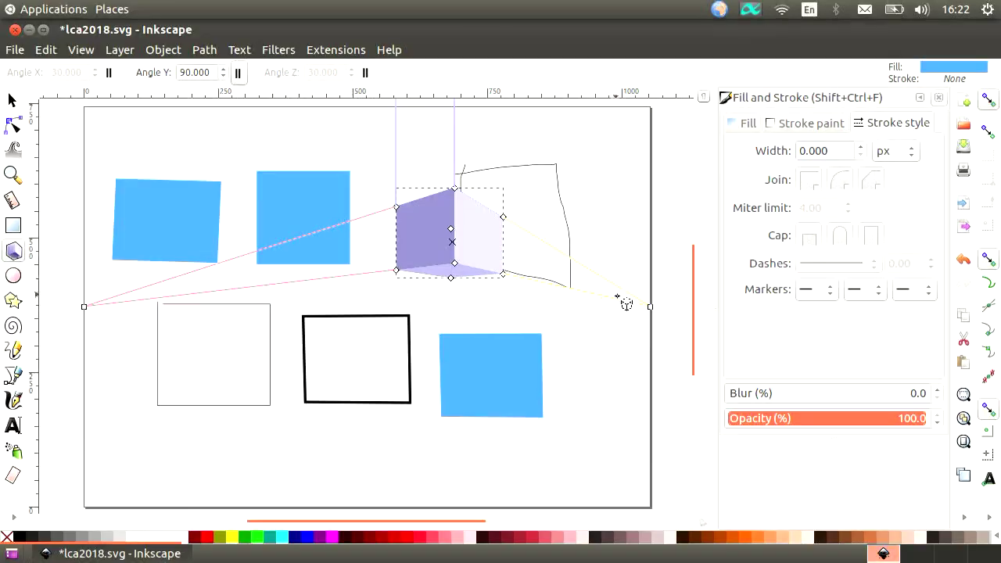
click(13, 99)
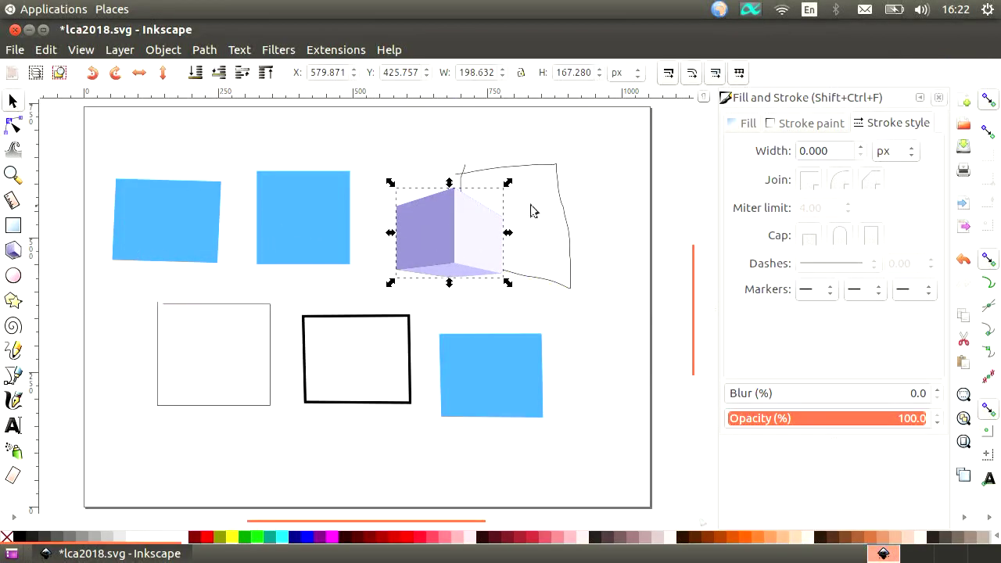
drag(619, 203, 596, 166)
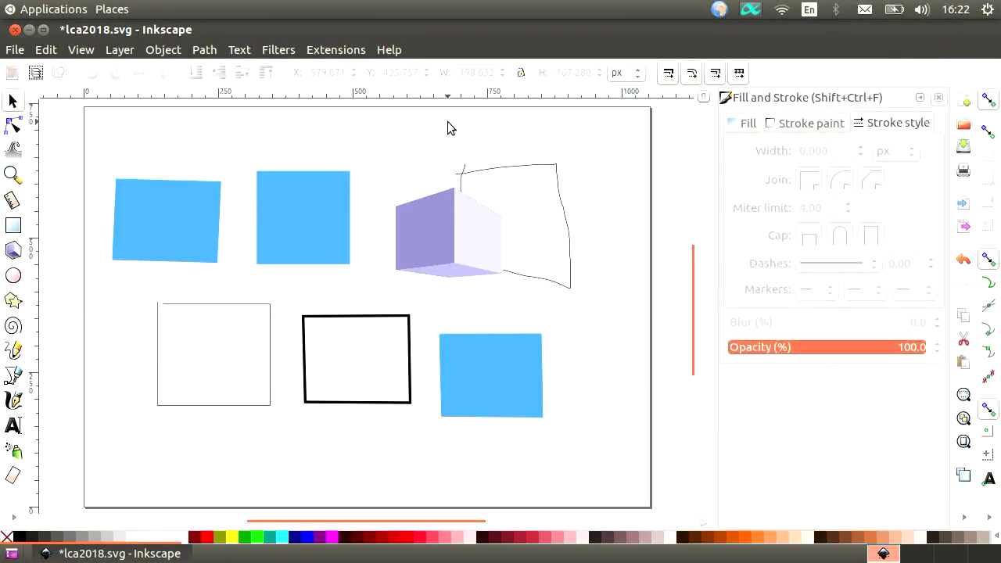
Draw a horizontal straight line about 235 px long with the Bezier tool in the empty canvas above the page.
mouse_move(449, 127)
mouse_down()
mouse_move(493, 248)
mouse_move(451, 102)
mouse_move(459, 124)
mouse_up()
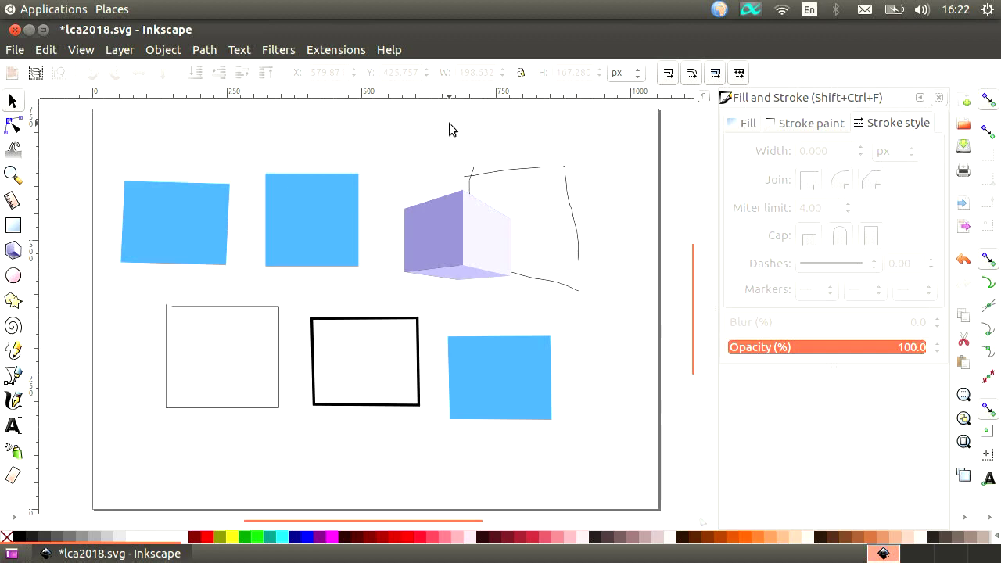
drag(449, 129, 451, 508)
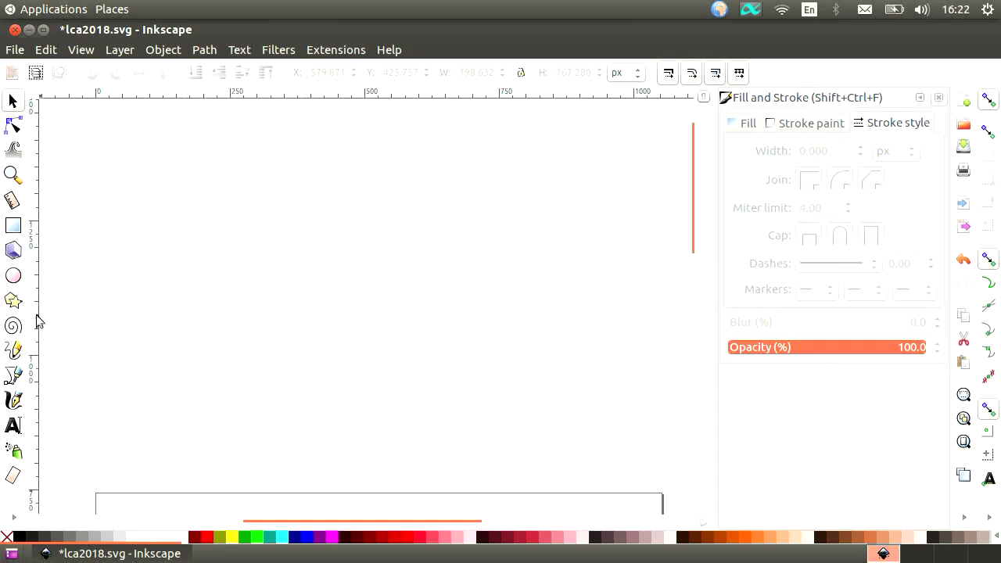
click(15, 376)
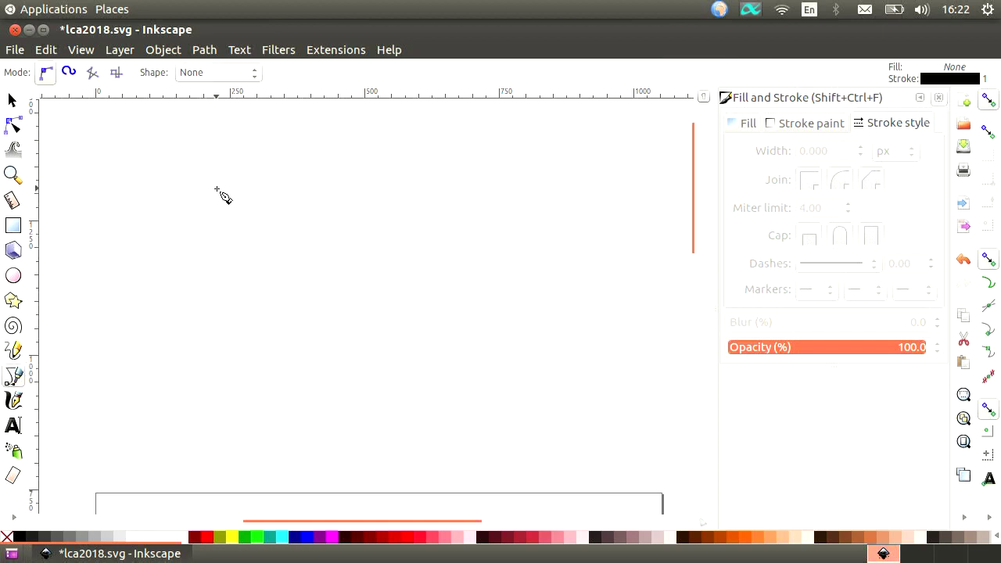
double_click(345, 190)
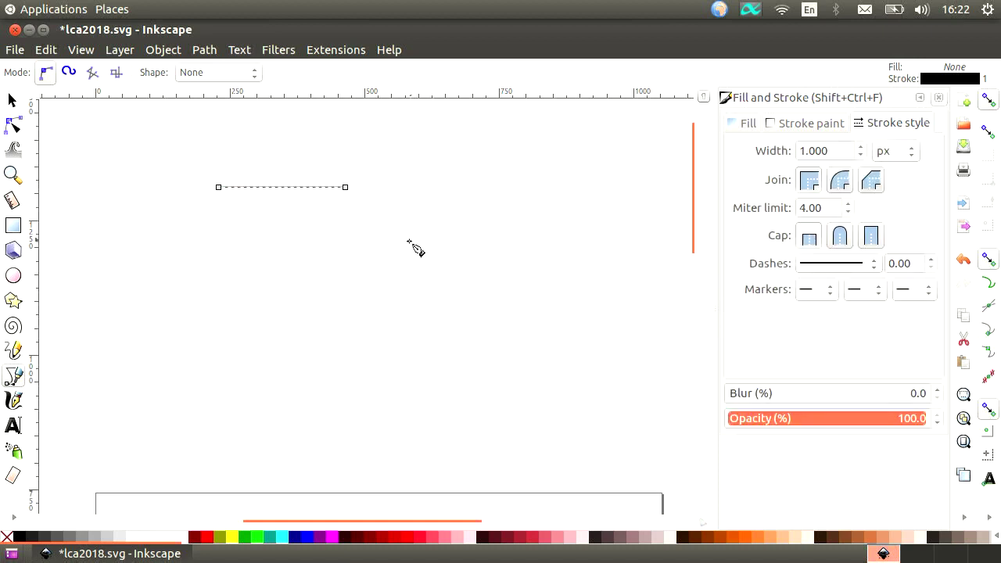
key(s)
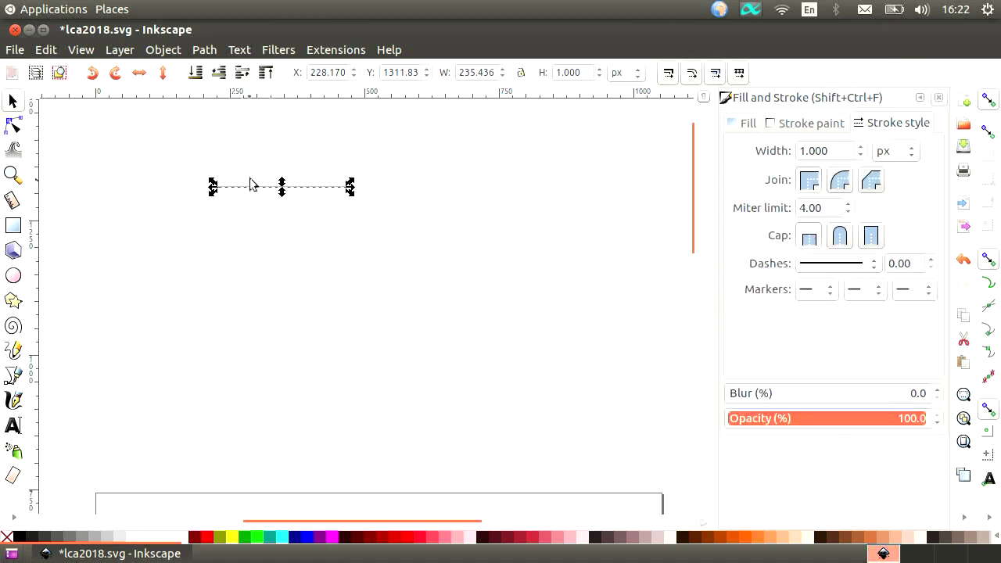
Set the horizontal line's stroke width to 10 px and deselect the line.
click(861, 147)
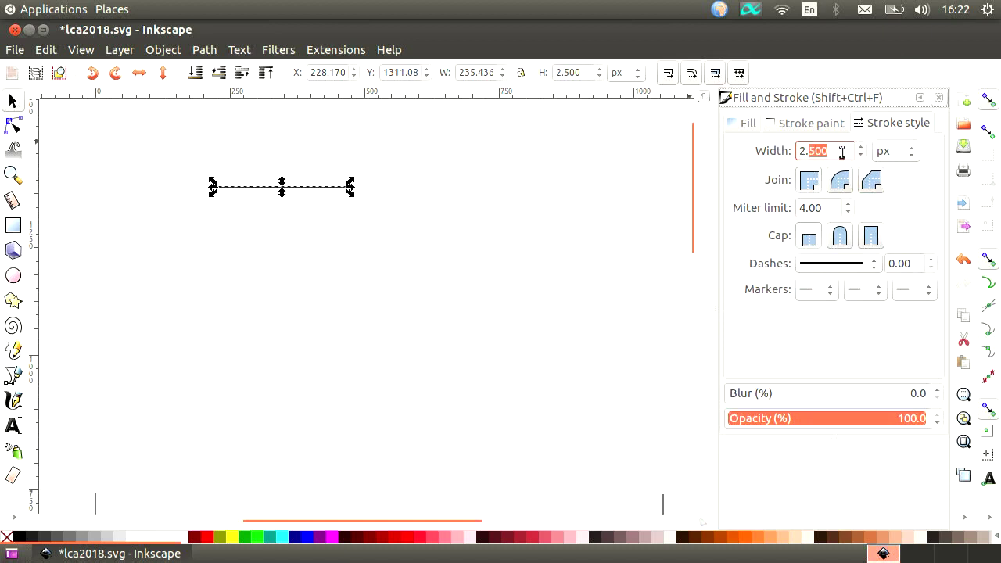
text(10)
key(Return)
click(522, 218)
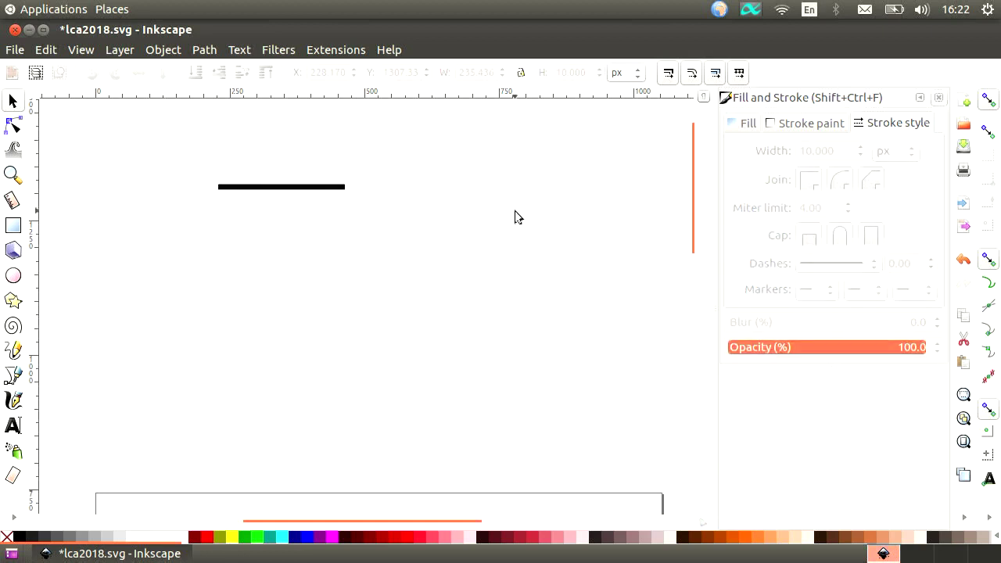
Convert the thick line's stroke to a path while editing its nodes, and return to the Selector tool.
click(326, 195)
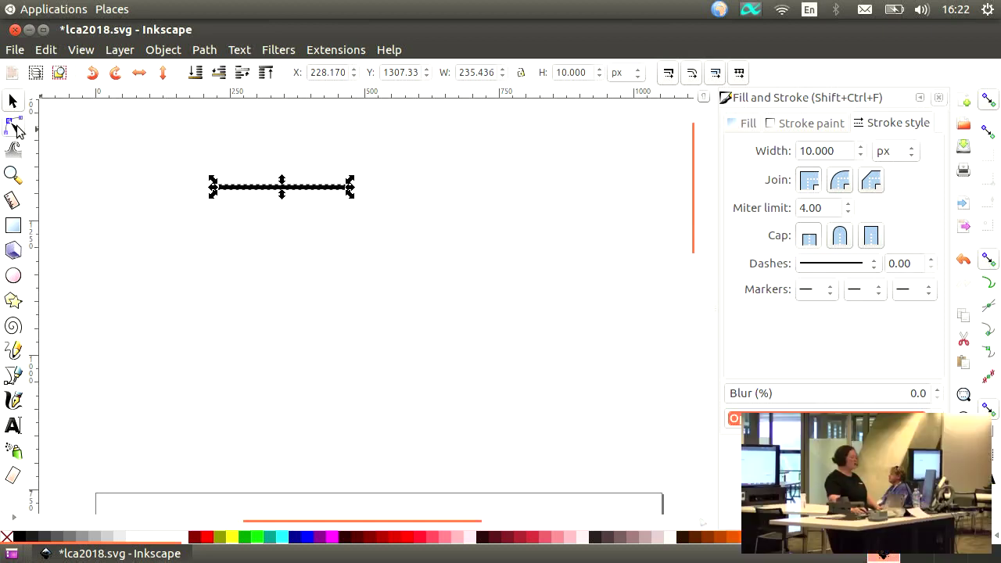
click(15, 126)
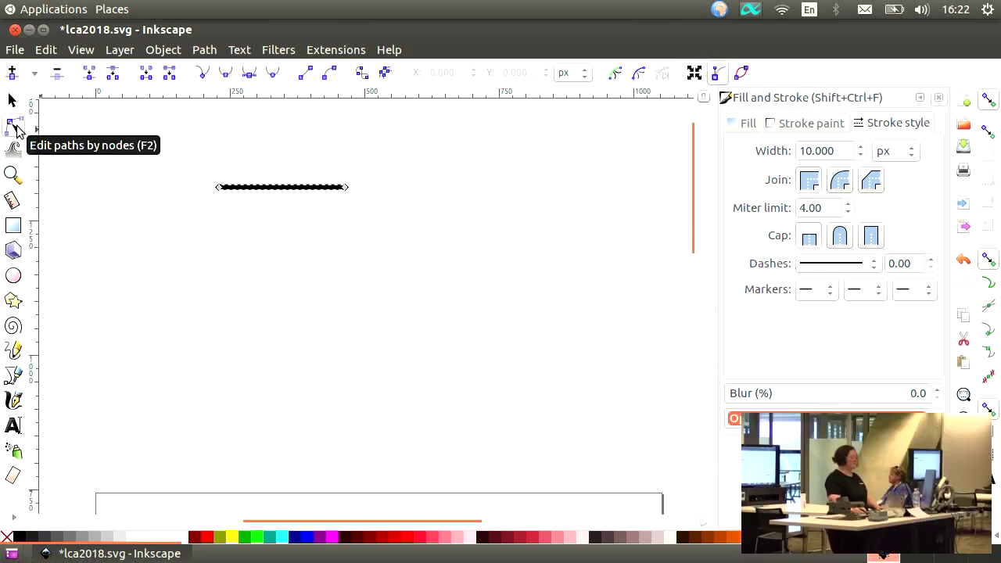
click(386, 72)
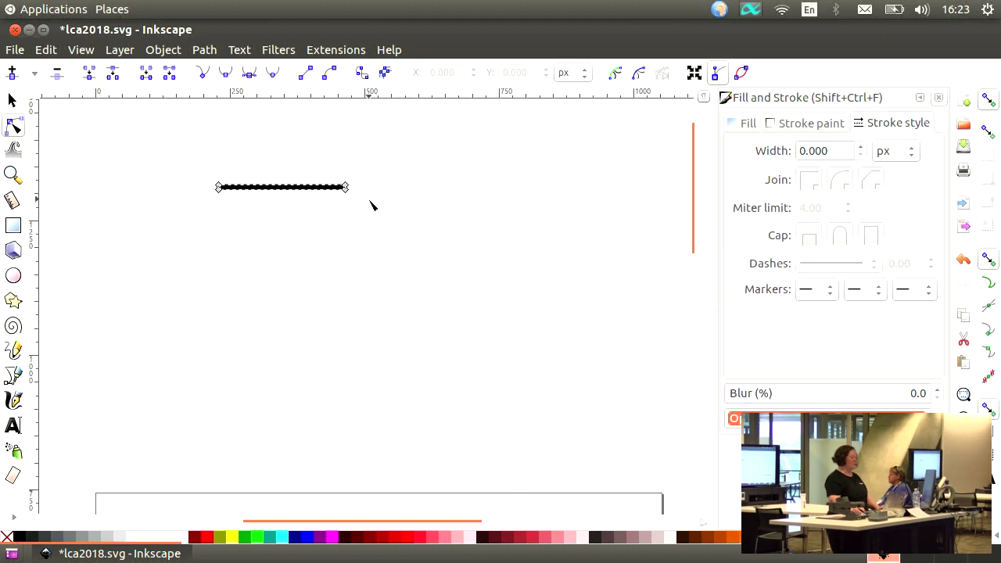
drag(250, 205, 202, 192)
click(360, 202)
click(13, 100)
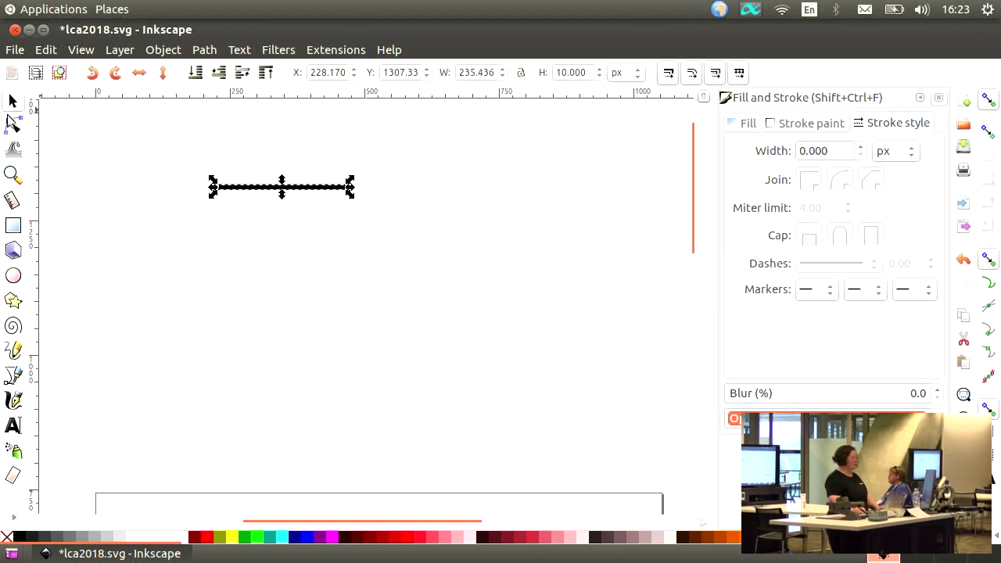
Move the converted bar's two lower corner nodes straight down to form a block about 218 px high, and select it as an object.
click(12, 174)
drag(335, 216, 368, 221)
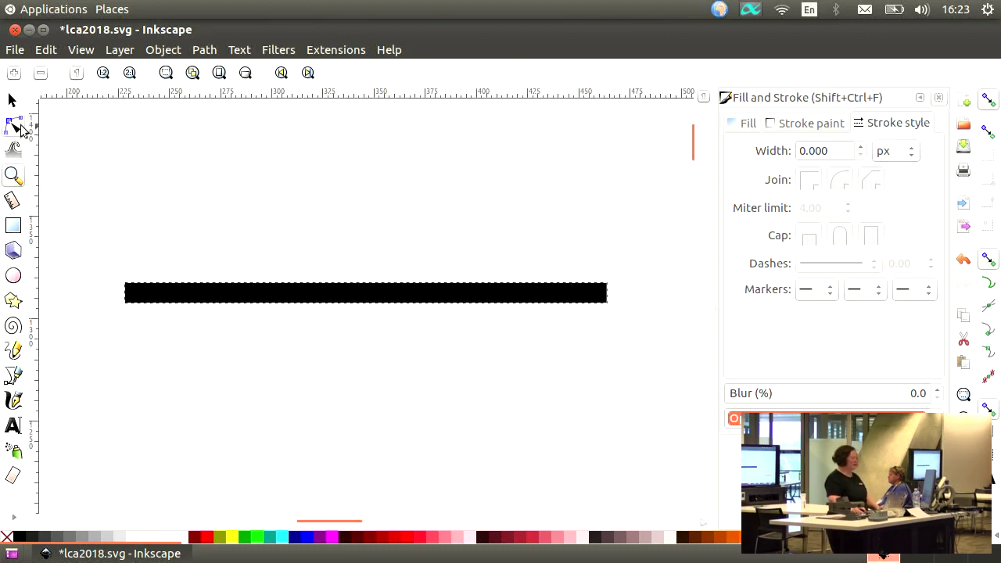
click(15, 125)
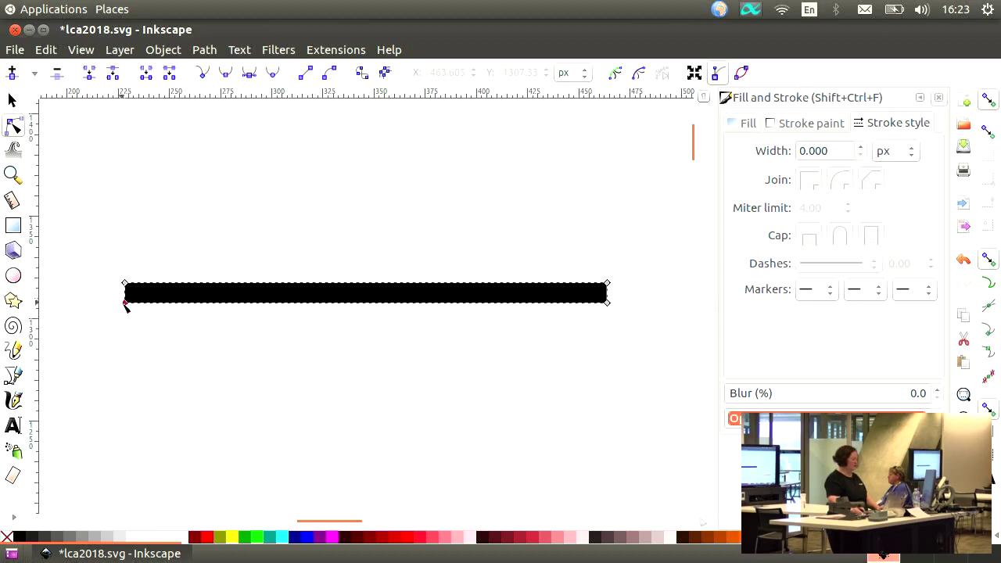
drag(260, 306, 606, 385)
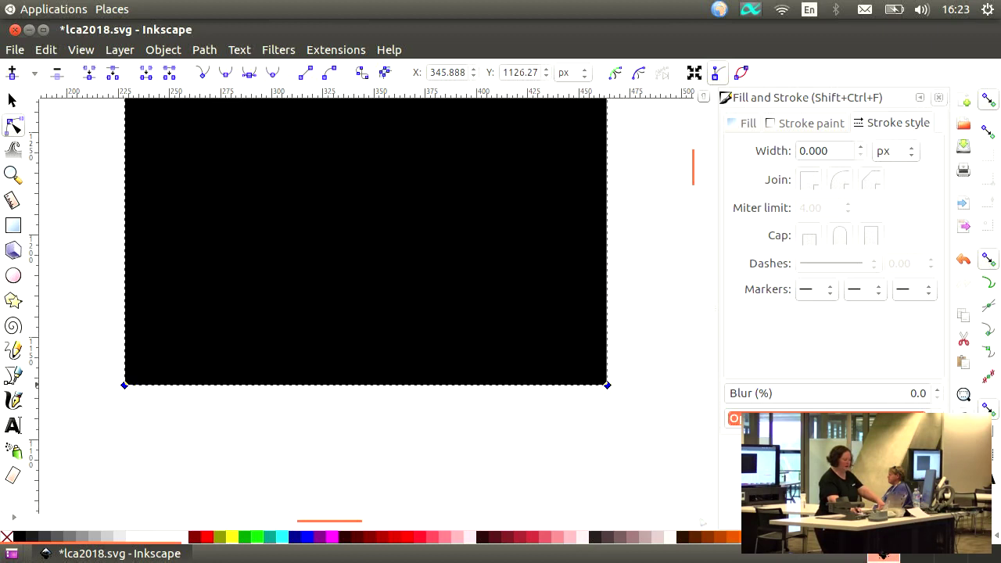
ctrl+scroll(311, 128, down, 5)
scroll(435, 237, up, 3)
drag(246, 227, 366, 250)
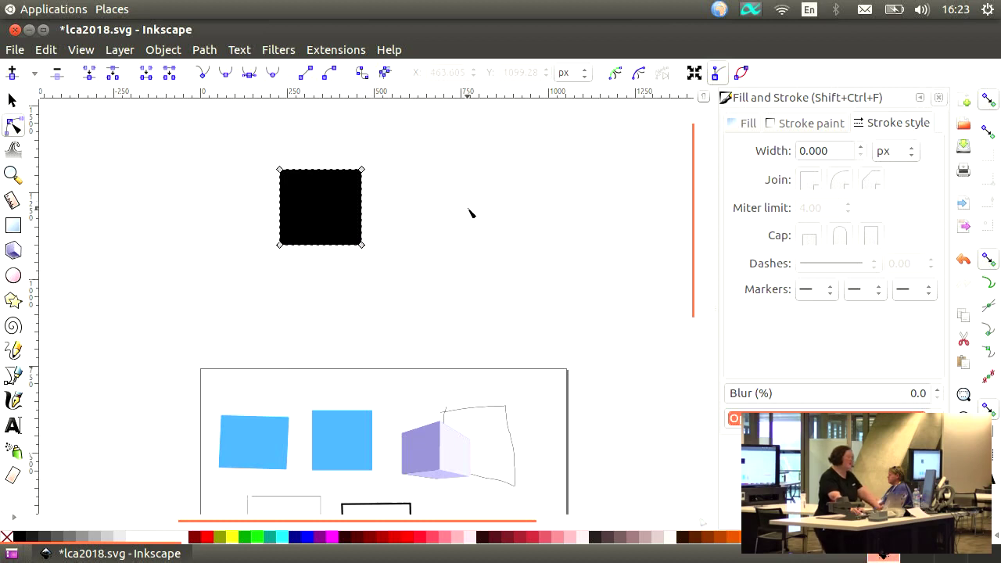
click(465, 178)
click(334, 195)
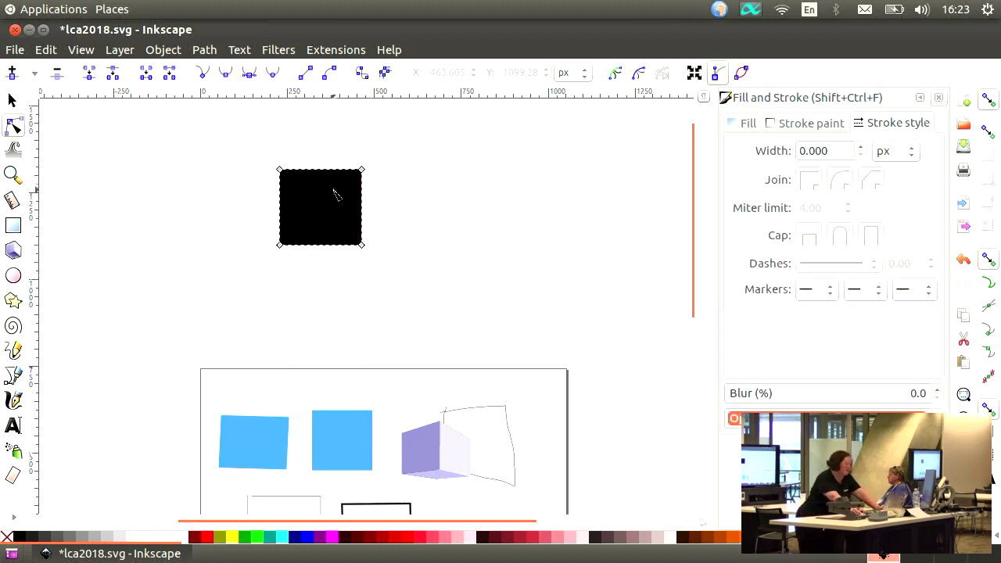
click(12, 101)
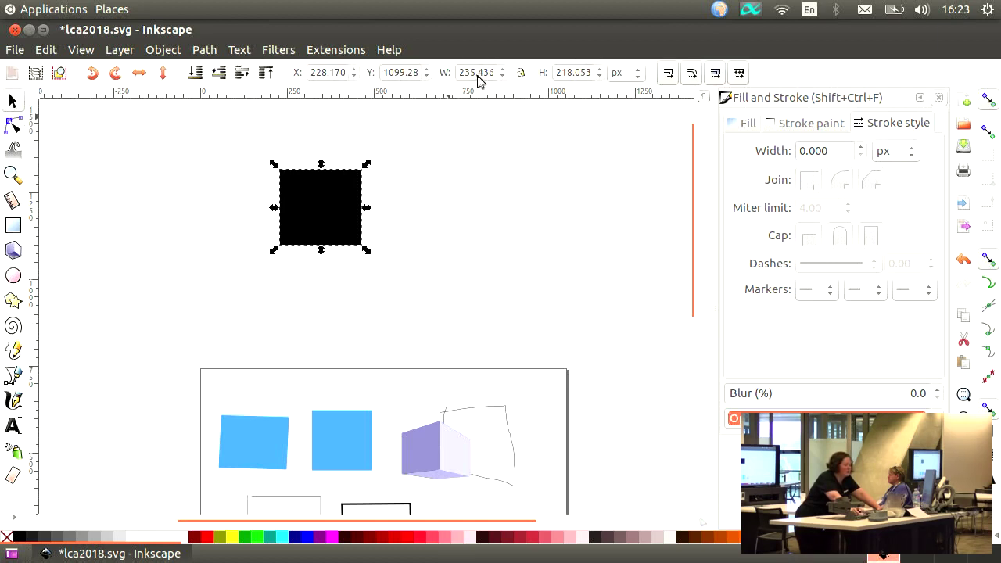
Resize the black block to 250 px wide and 250 px high.
text(250)
key(Tab)
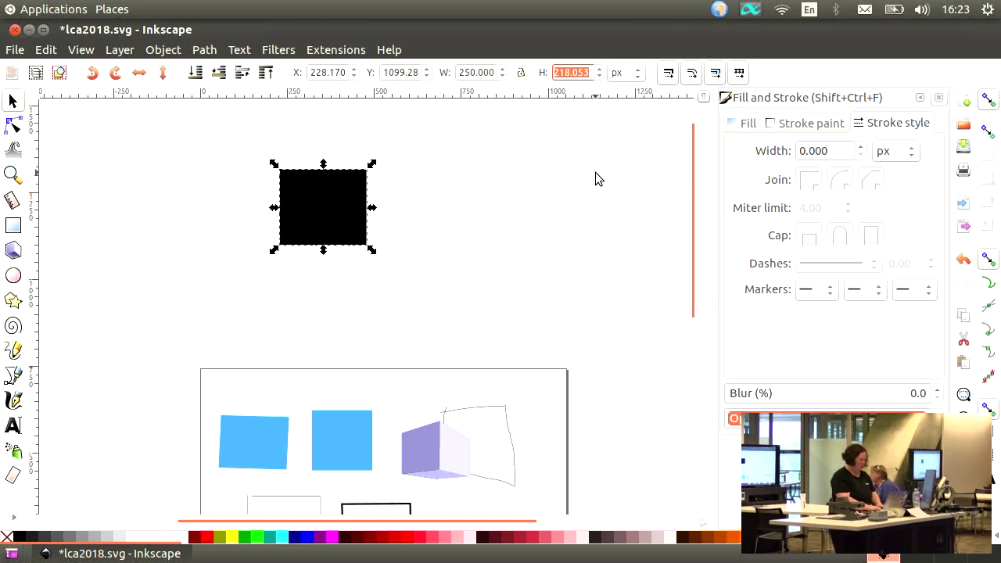
text(250)
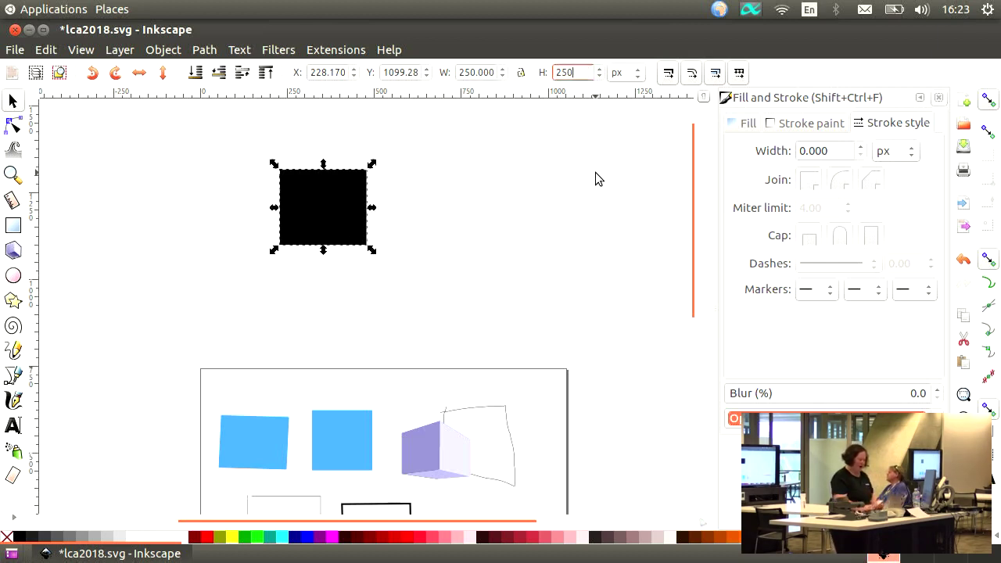
key(Return)
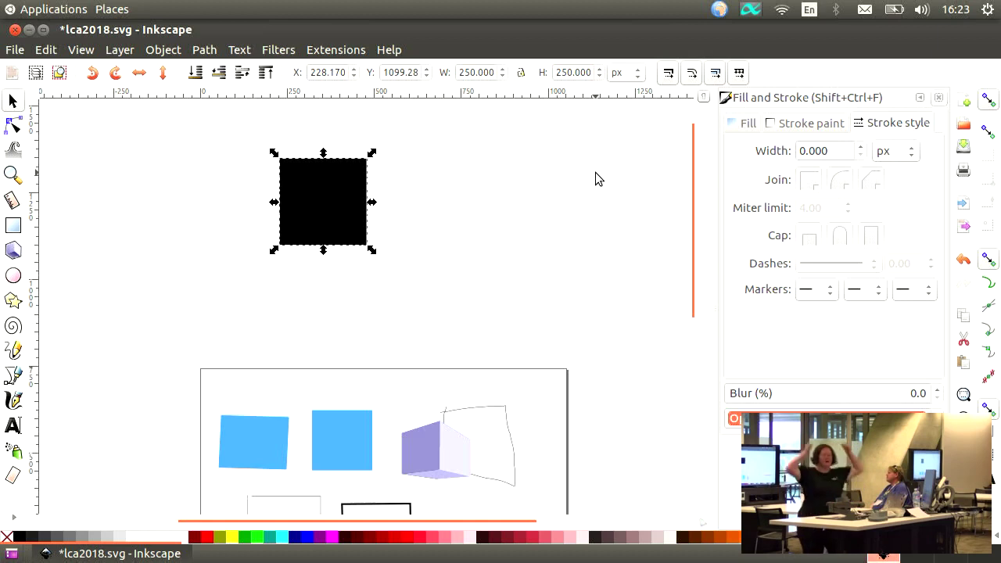
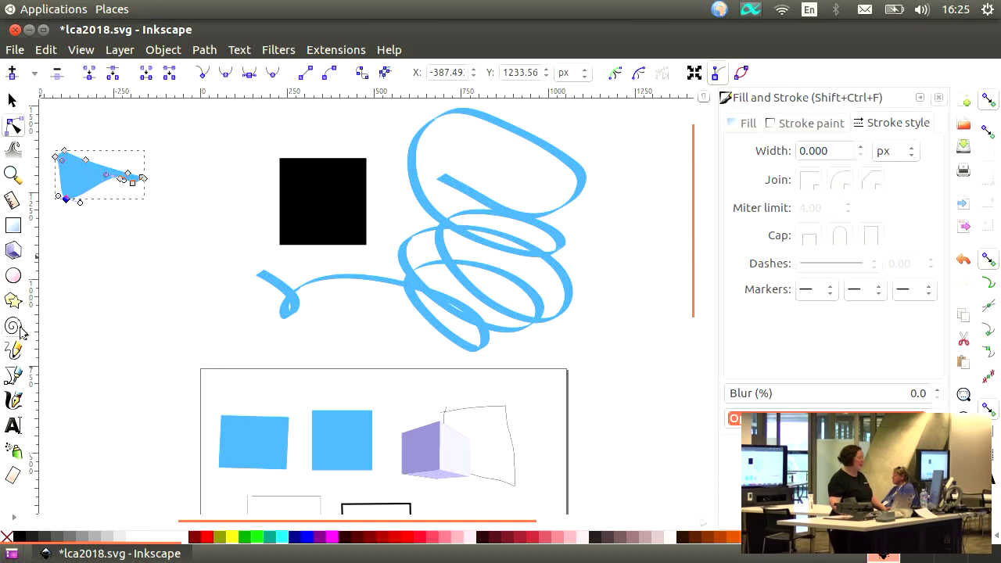
Draw two straight Pencil tool lines around the small blue shape and delete the shorter one overlapping it.
click(13, 350)
click(43, 273)
click(208, 232)
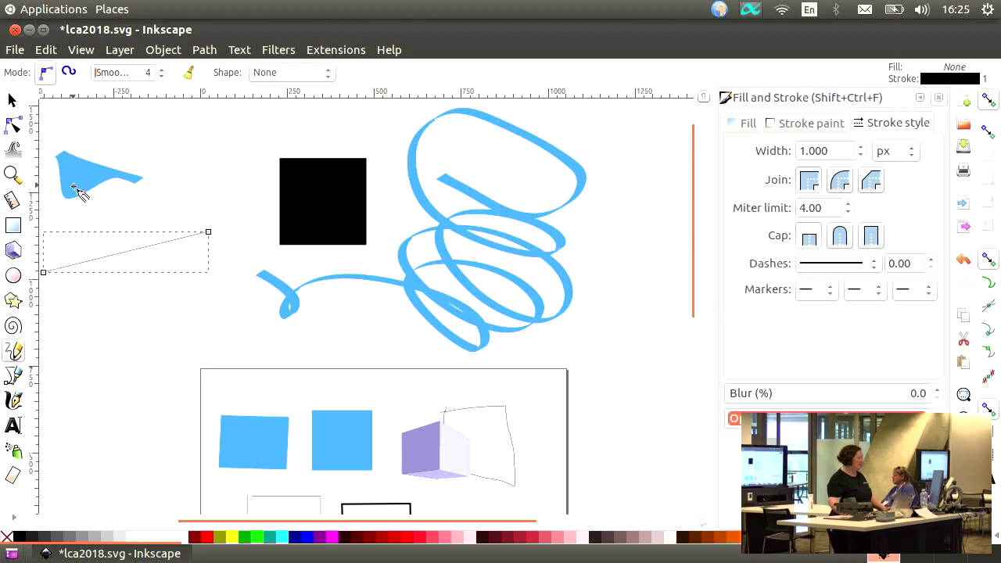
click(73, 186)
click(123, 218)
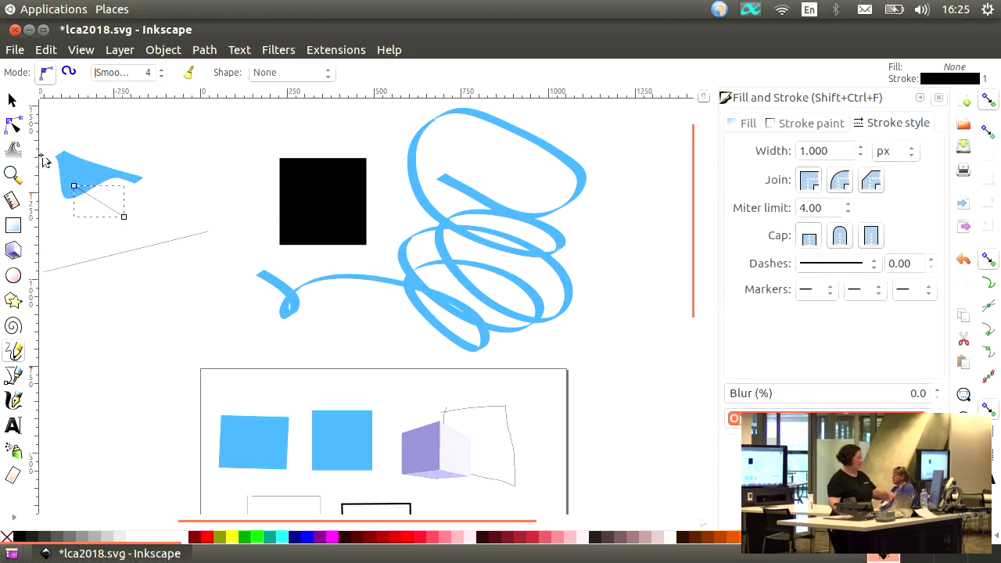
click(12, 100)
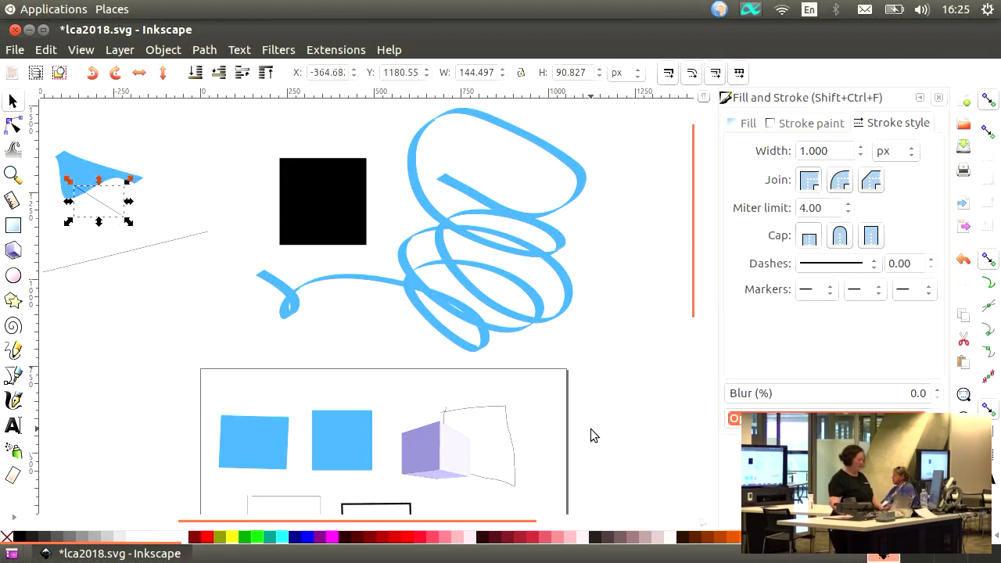
key(Delete)
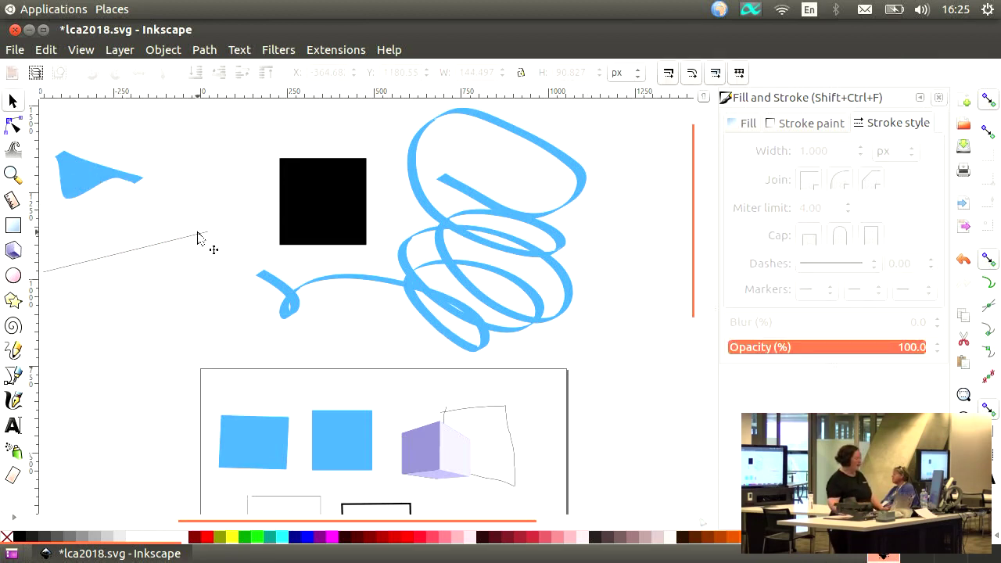
Move the small blue shape over to the black square's edge and delete the remaining thin pencil line.
drag(96, 172, 240, 187)
mouse_move(154, 247)
mouse_down()
mouse_move(290, 290)
mouse_move(265, 276)
mouse_up()
key(Delete)
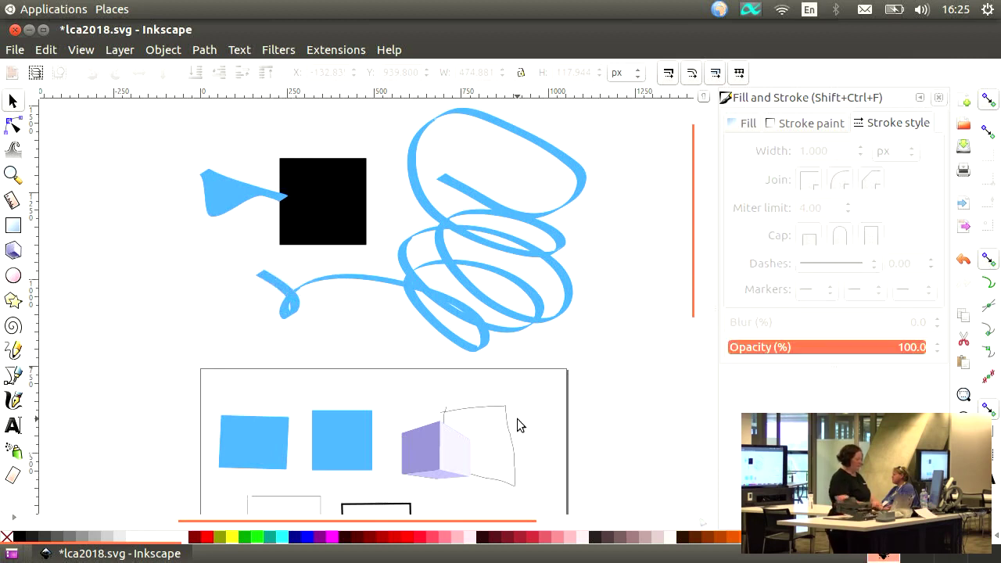
Move the black square above the small blue shape, to about X -76 px and Y 1452 px.
scroll(555, 253, down, 2)
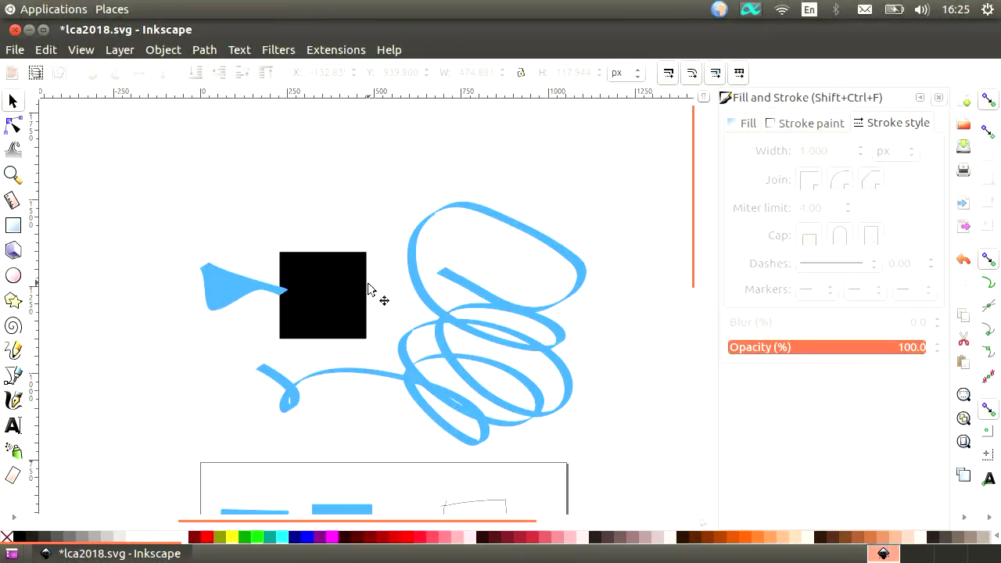
click(353, 261)
drag(352, 261, 290, 173)
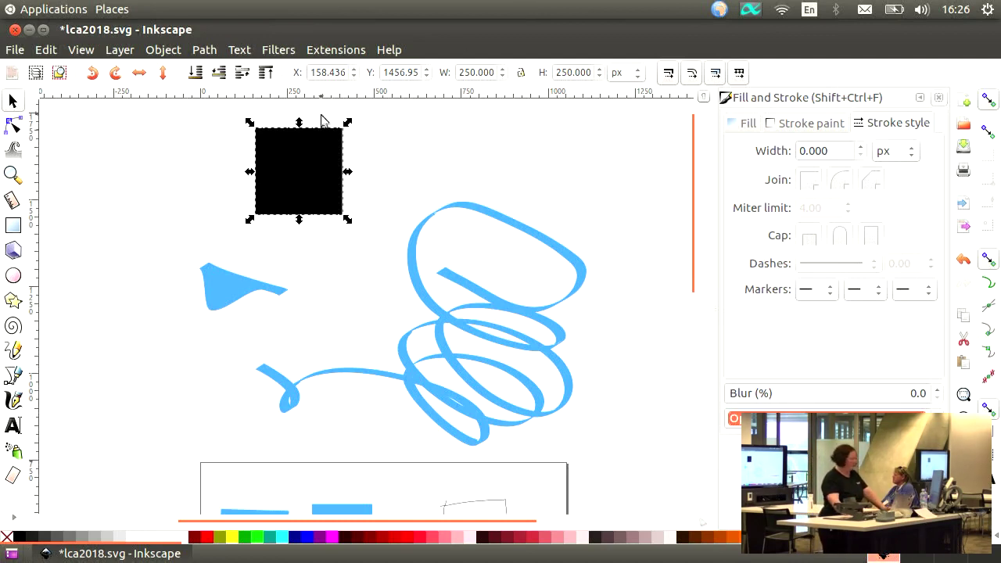
drag(311, 165, 227, 166)
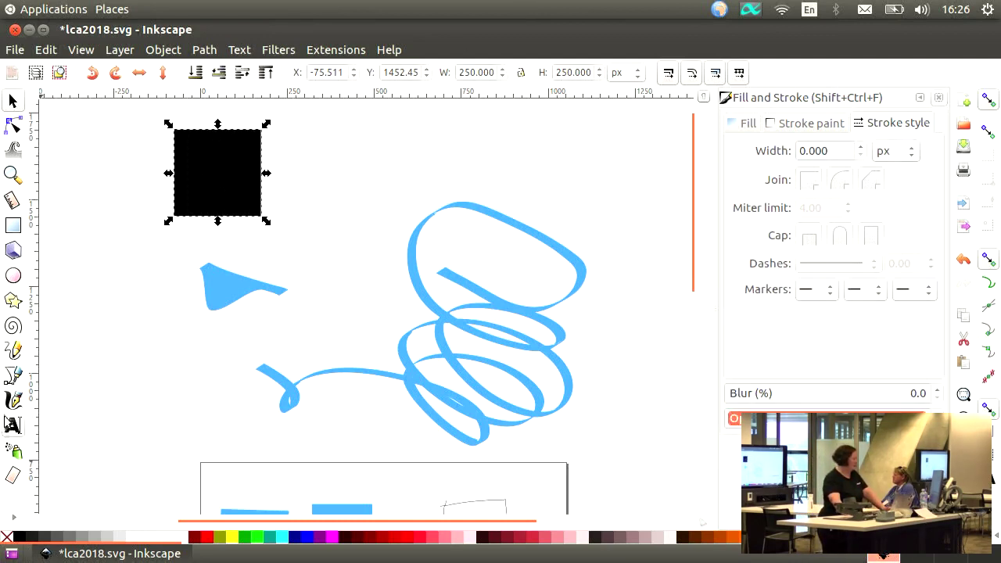
Draw a horizontal Bezier line about 335 px long beside the black square, move it down slightly, and deselect it.
click(14, 377)
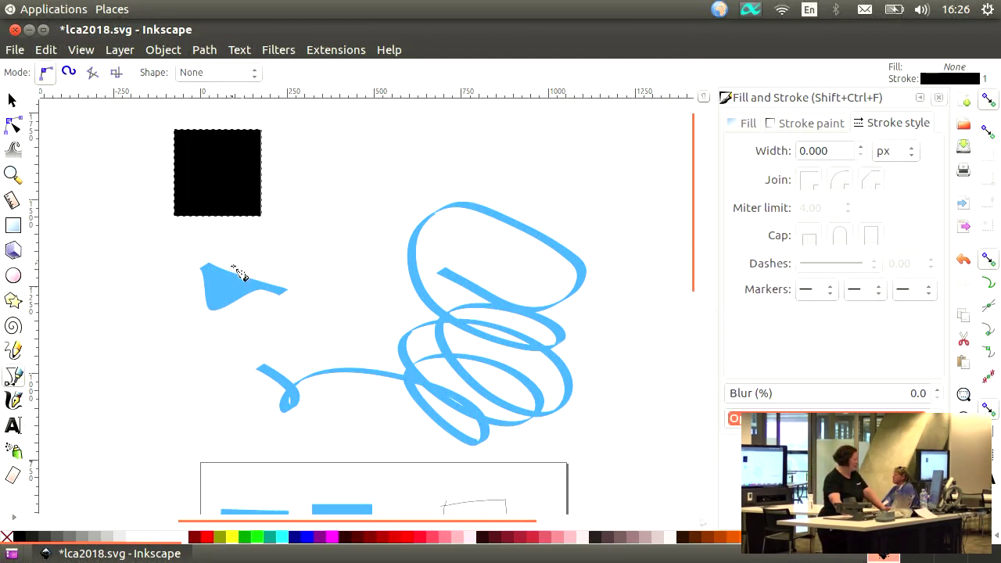
click(319, 134)
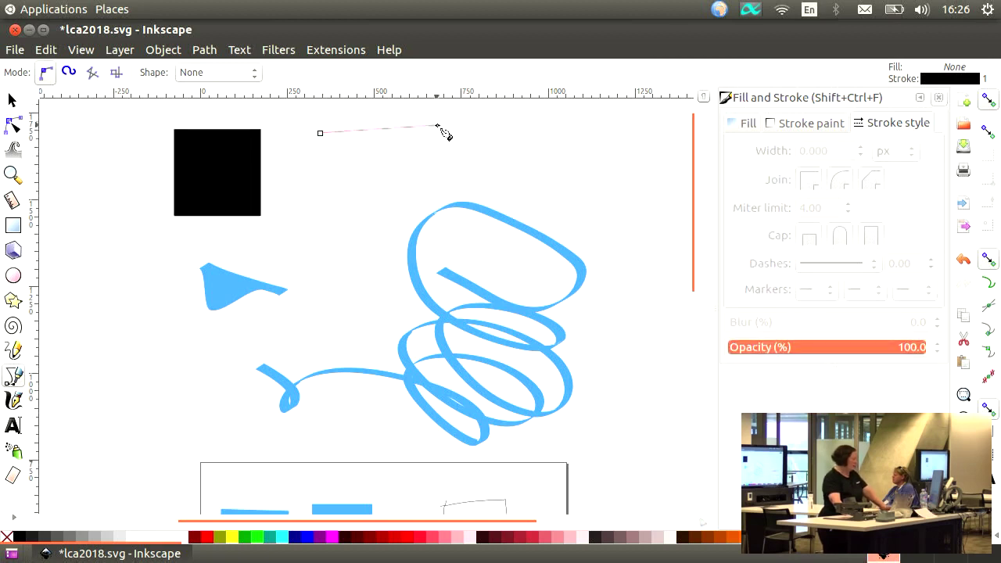
double_click(437, 134)
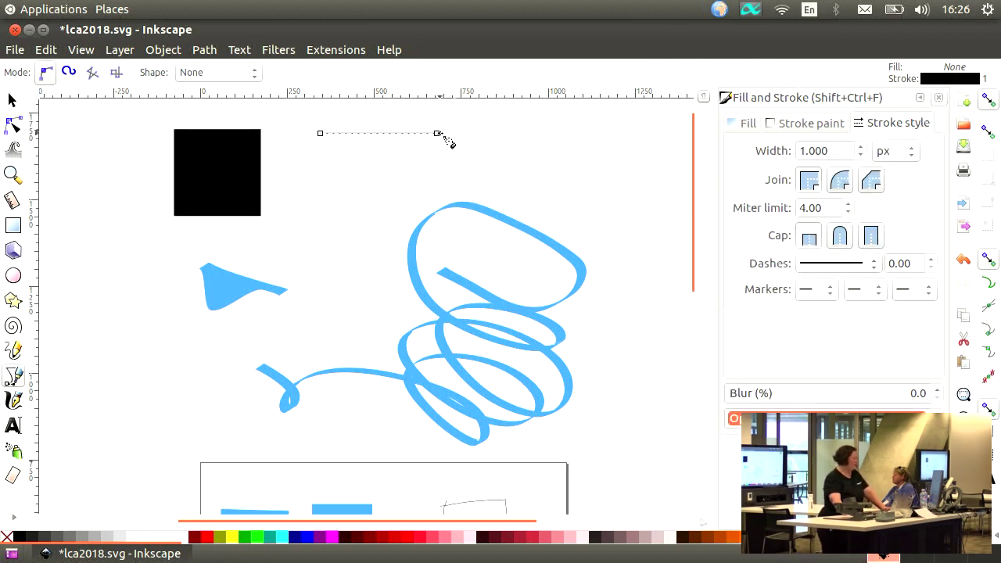
click(14, 103)
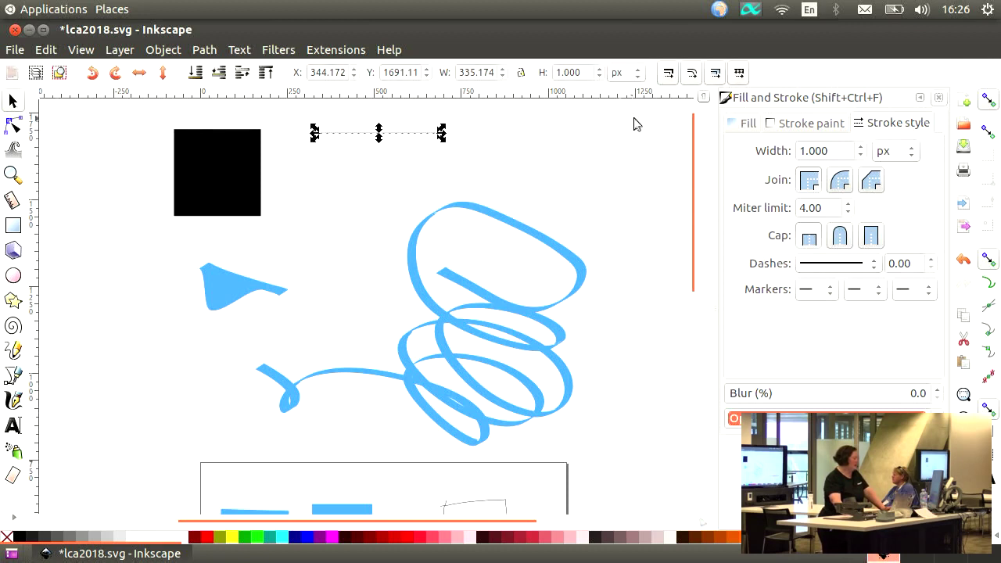
drag(376, 140, 372, 180)
click(449, 183)
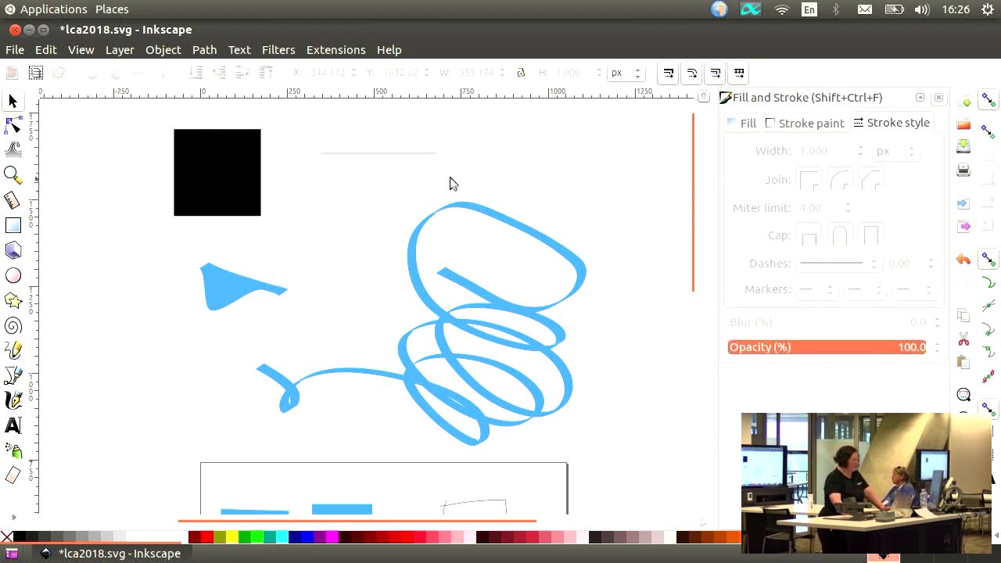
Show the black square's nodes with the Node tool and select its corner nodes individually.
click(249, 178)
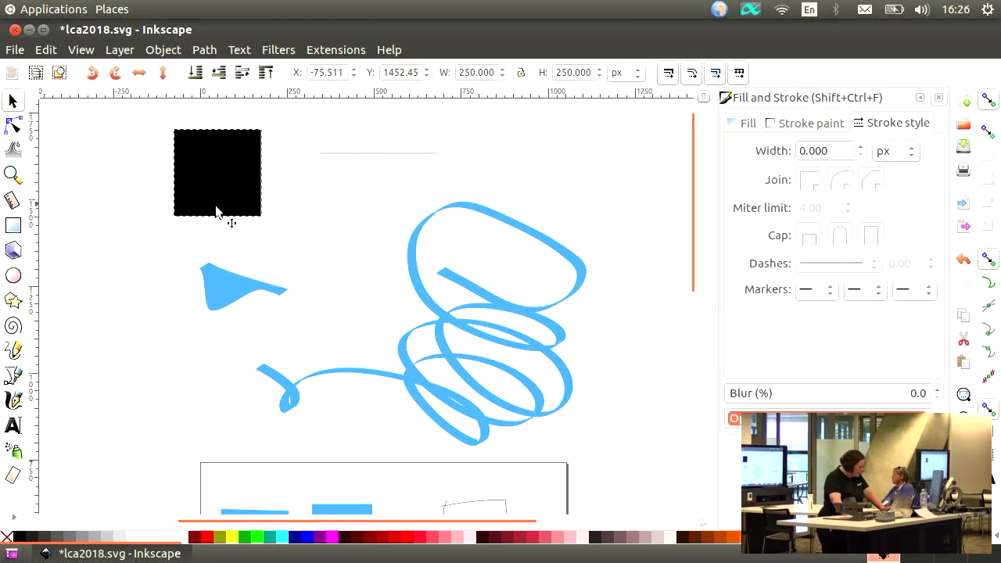
click(14, 127)
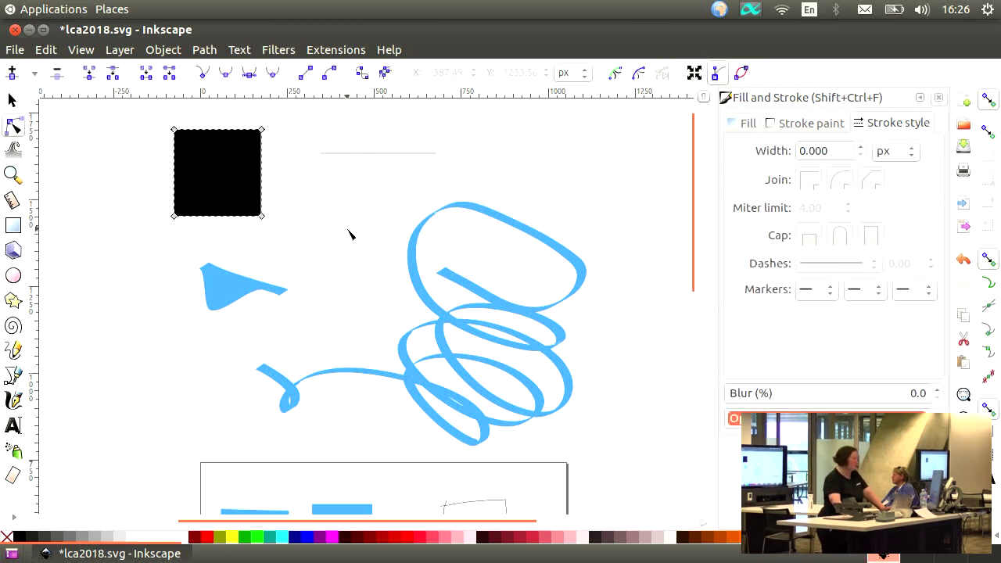
click(262, 217)
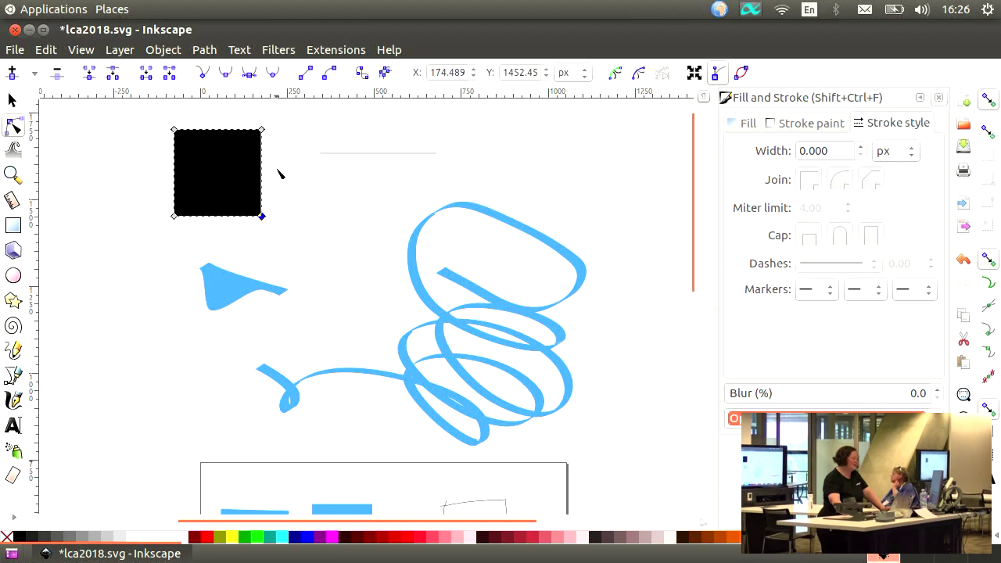
click(258, 130)
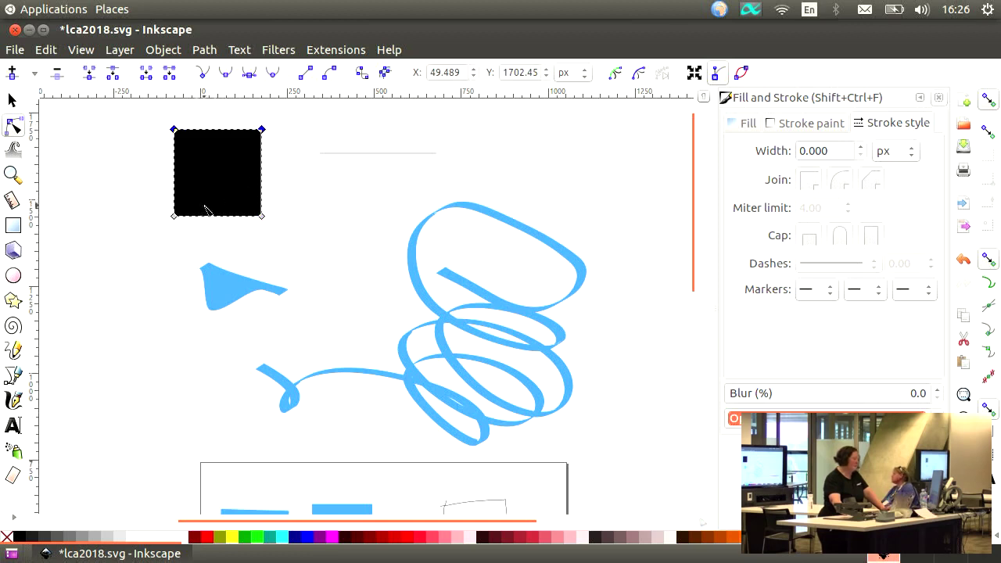
click(175, 217)
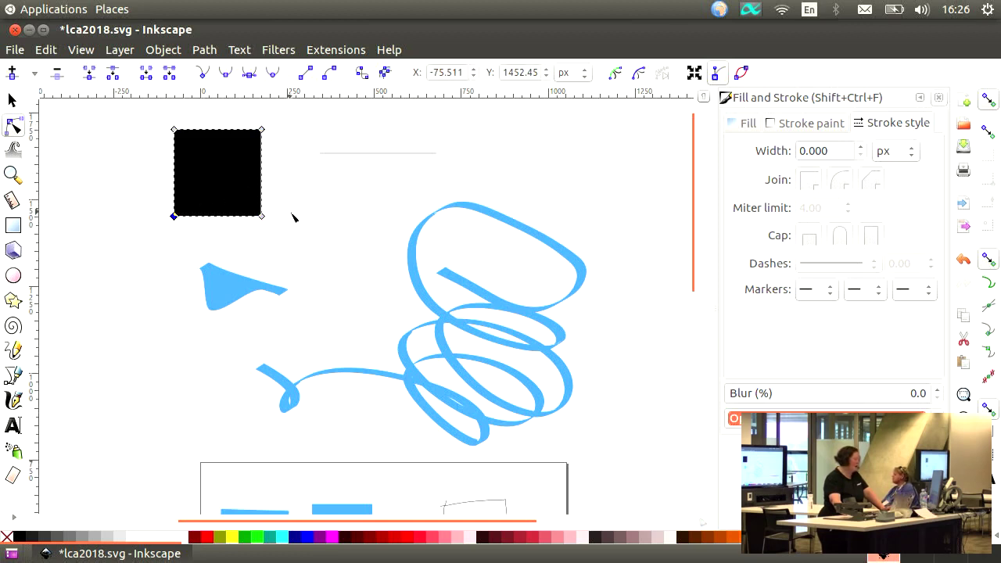
Try curving the black square's lower-right corner node, and undo the change.
ctrl+click(262, 217)
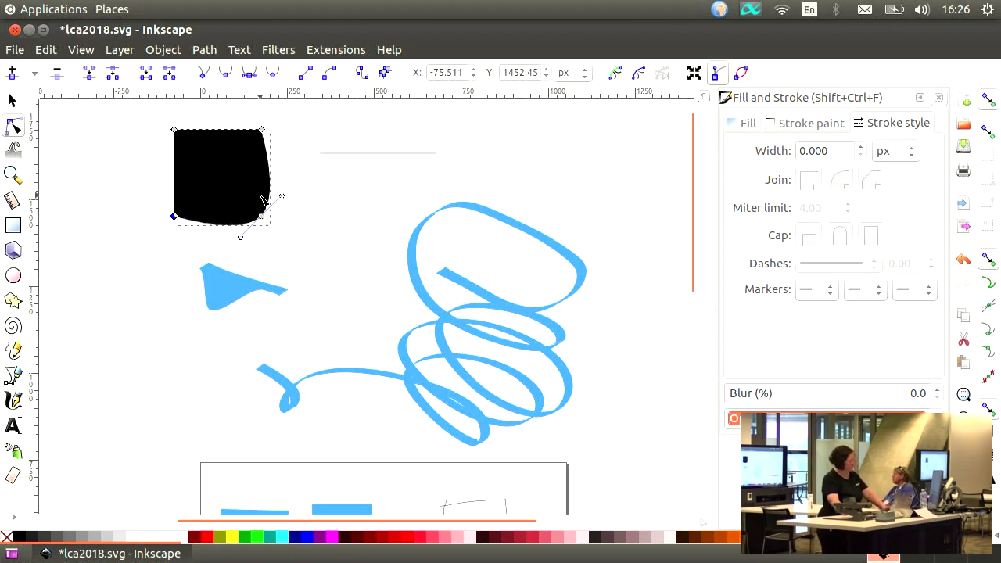
key(ctrl+z)
click(262, 217)
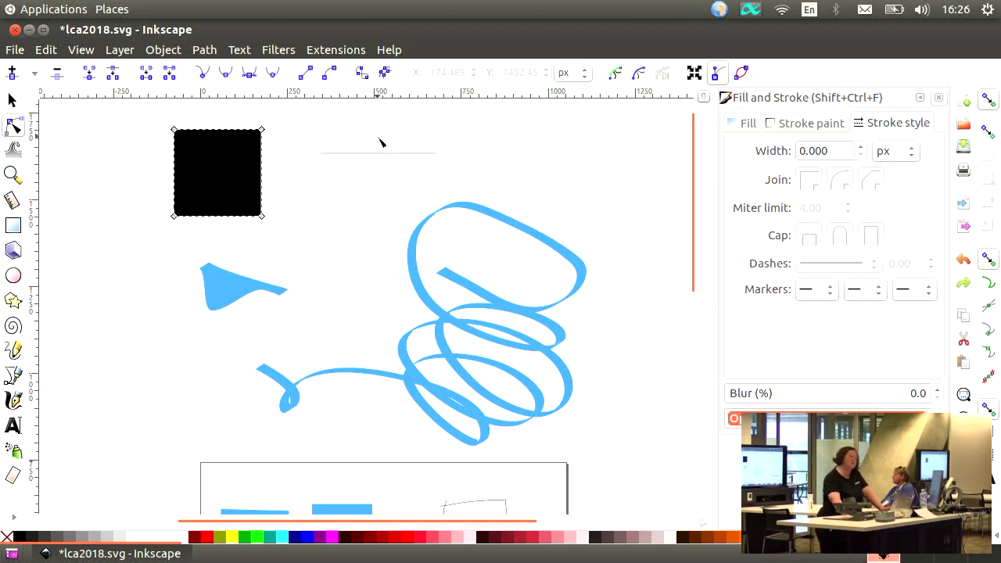
Box-select the black square's two upper corner nodes, and then the two corner nodes along its right edge instead.
scroll(348, 186, up, 1)
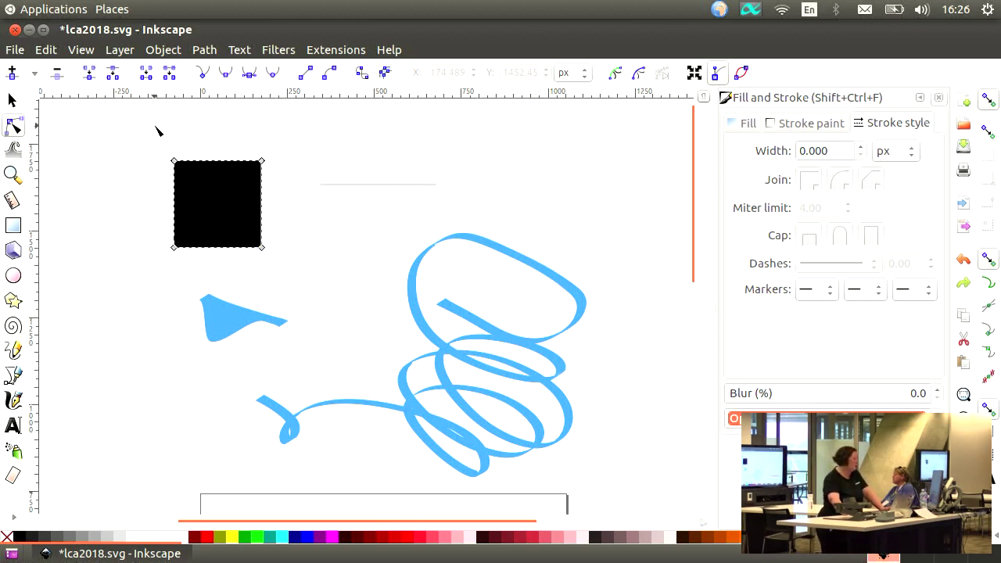
click(156, 129)
click(200, 183)
drag(144, 138, 317, 202)
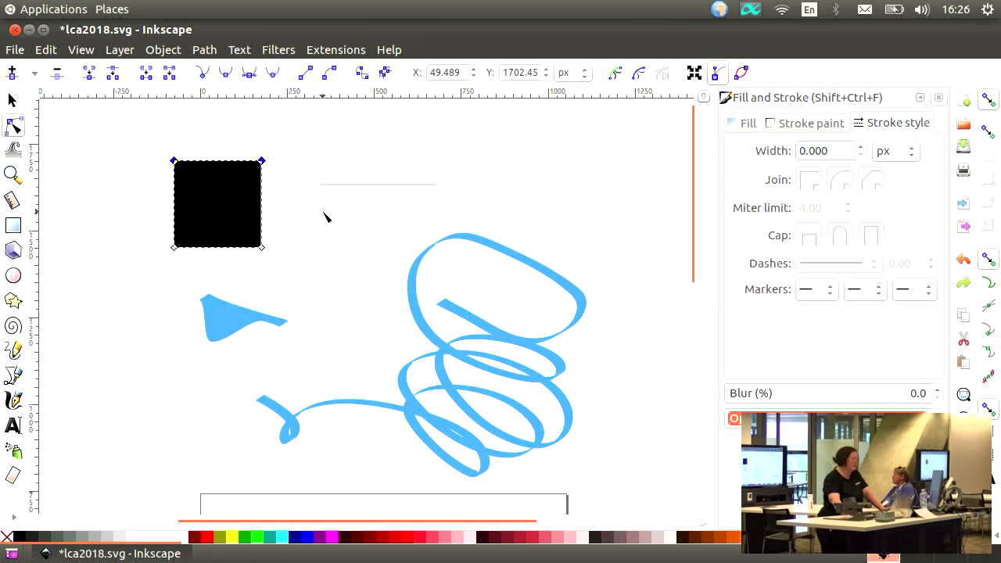
drag(232, 138, 277, 240)
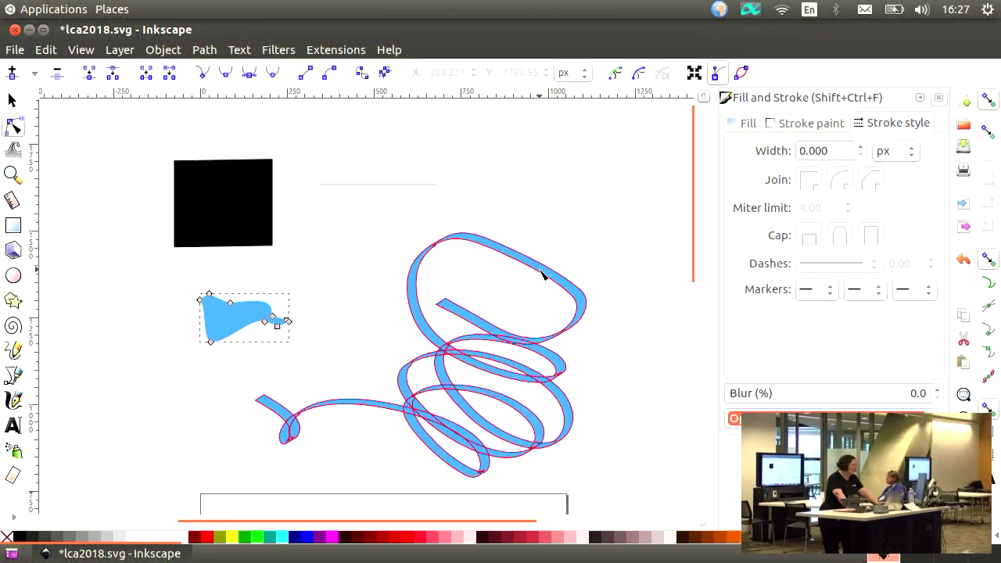
Display the nodes of the large blue calligraphic scribble and zoom in to fit it in the view.
click(542, 273)
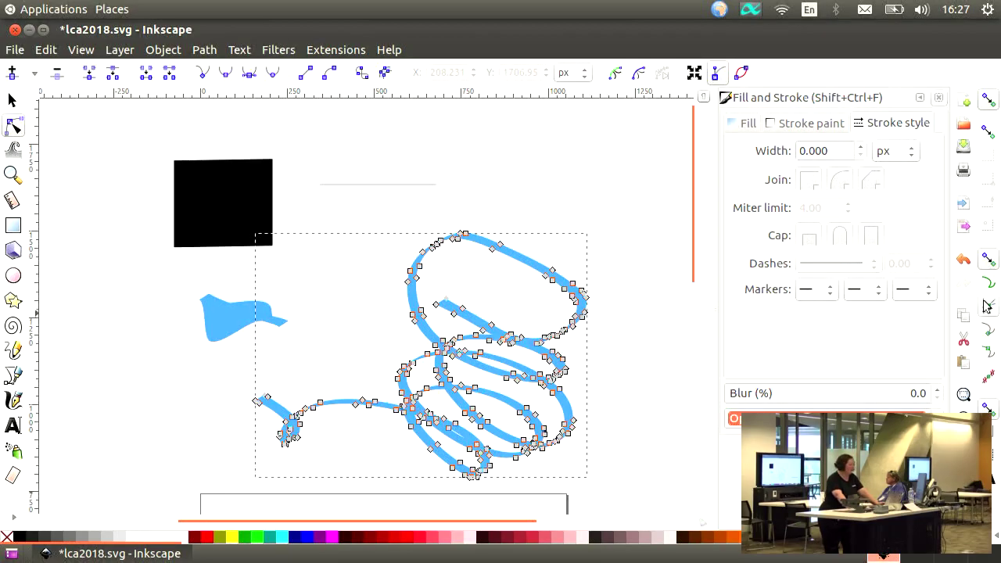
click(963, 396)
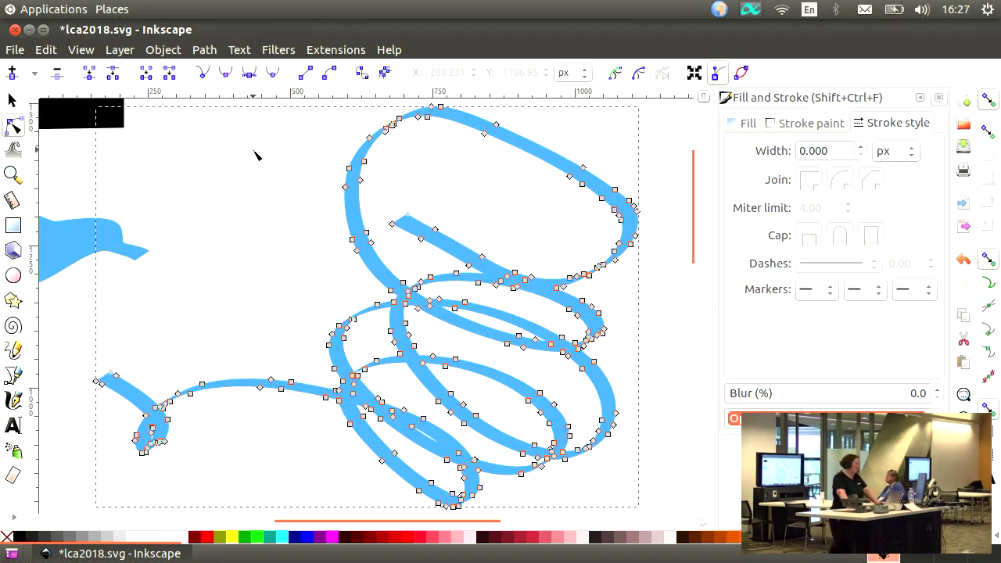
Take the drawing window out of its maximised state, maximise it again, and deselect the scribble.
drag(234, 10, 314, 122)
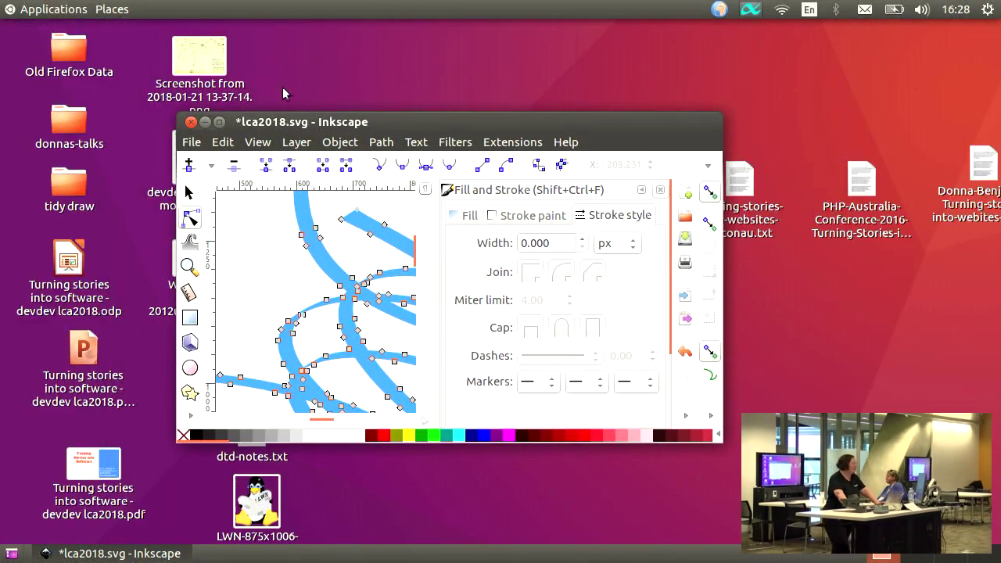
click(219, 122)
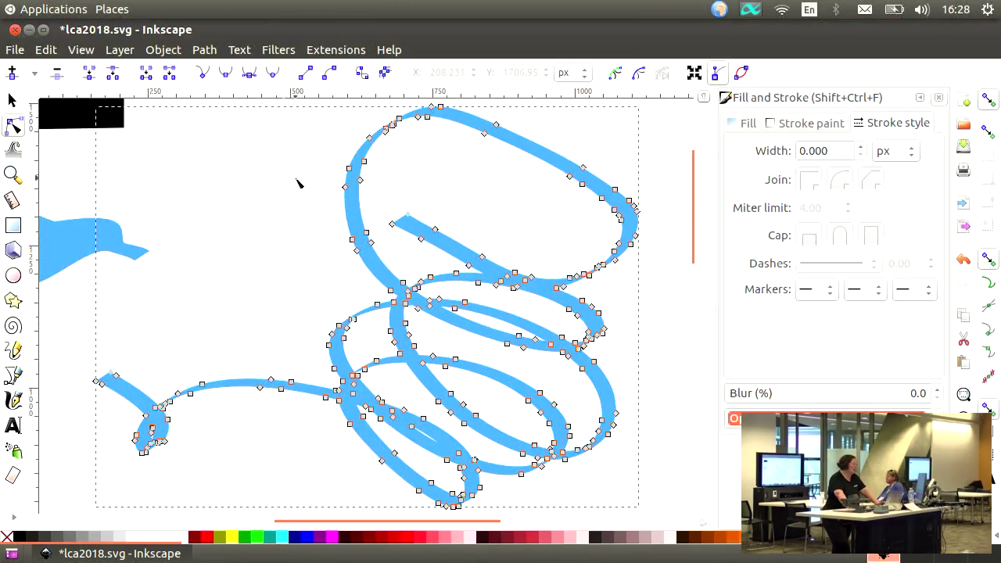
click(256, 181)
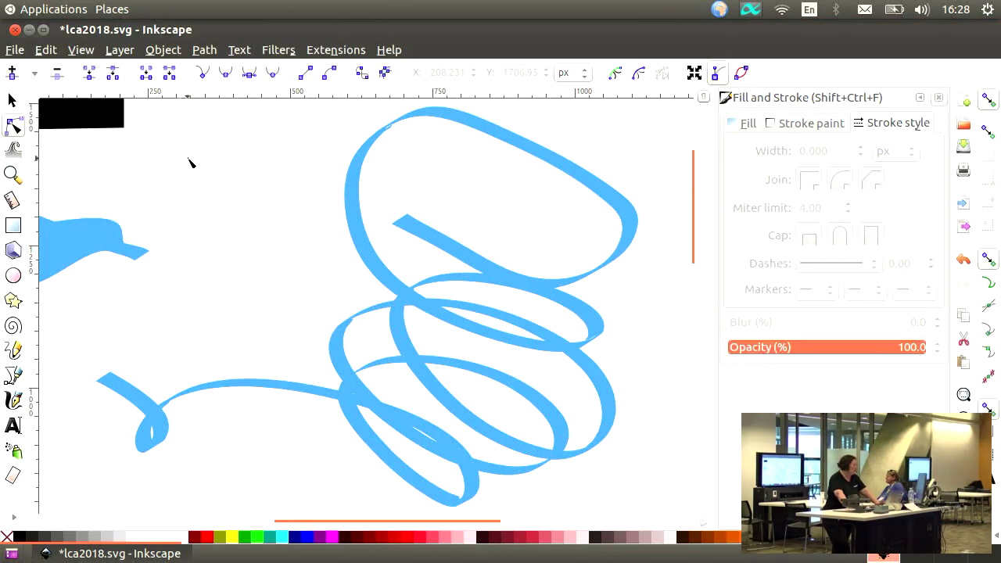
drag(171, 150, 123, 159)
click(91, 169)
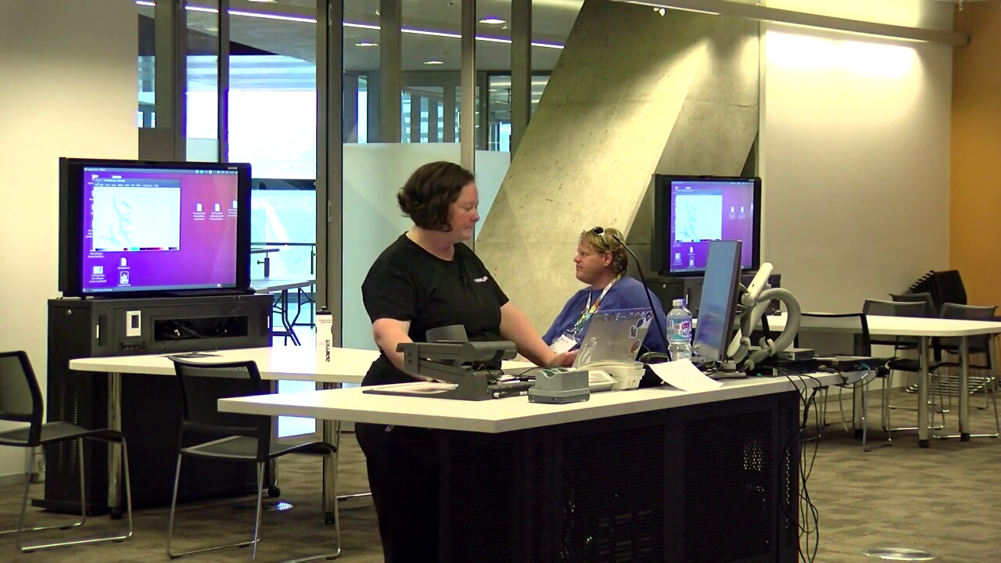
key(super+Up)
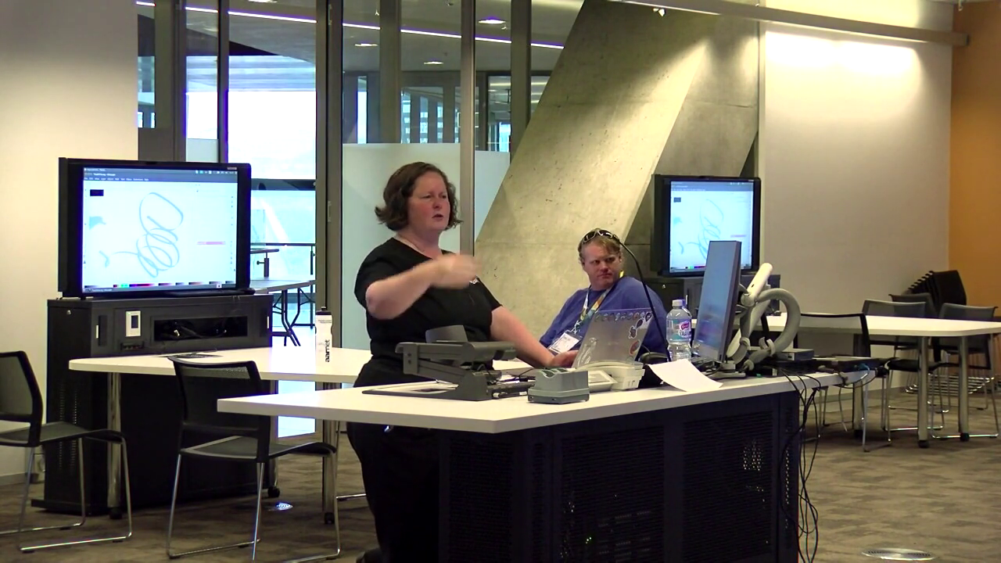
mouse_move(160, 235)
mouse_down()
mouse_move(168, 199)
mouse_move(137, 266)
mouse_move(169, 207)
mouse_up()
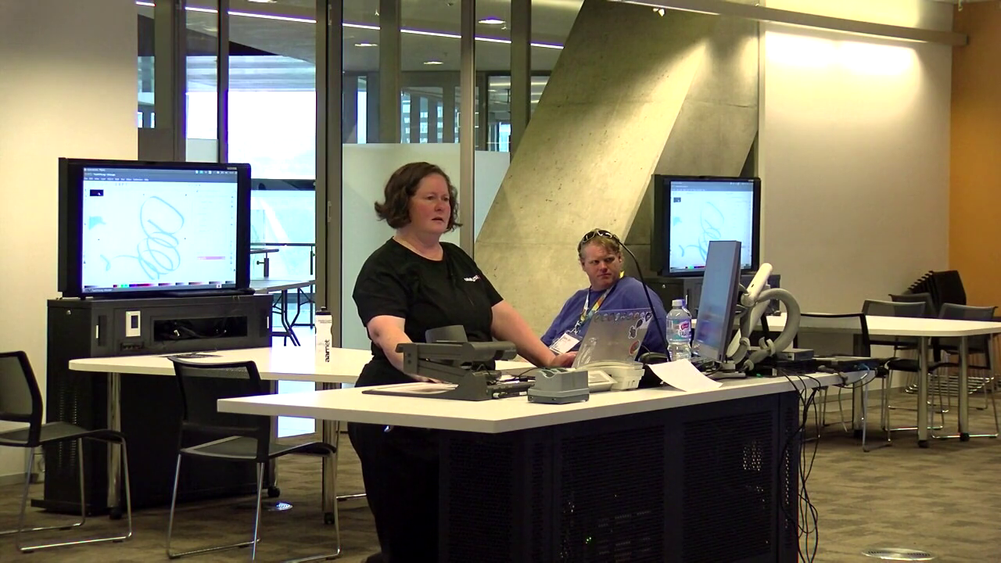